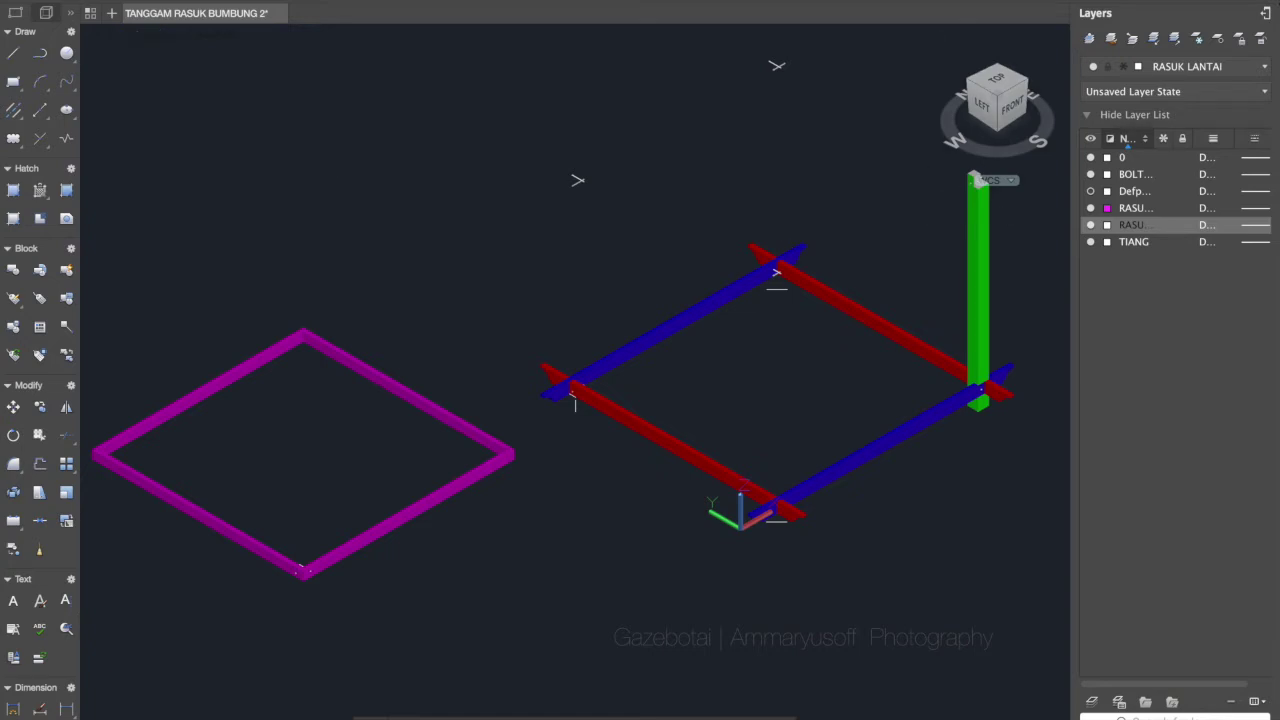
# Change the visual style of the timber frame model to 2D Wireframe
pyautogui.click(979, 216)
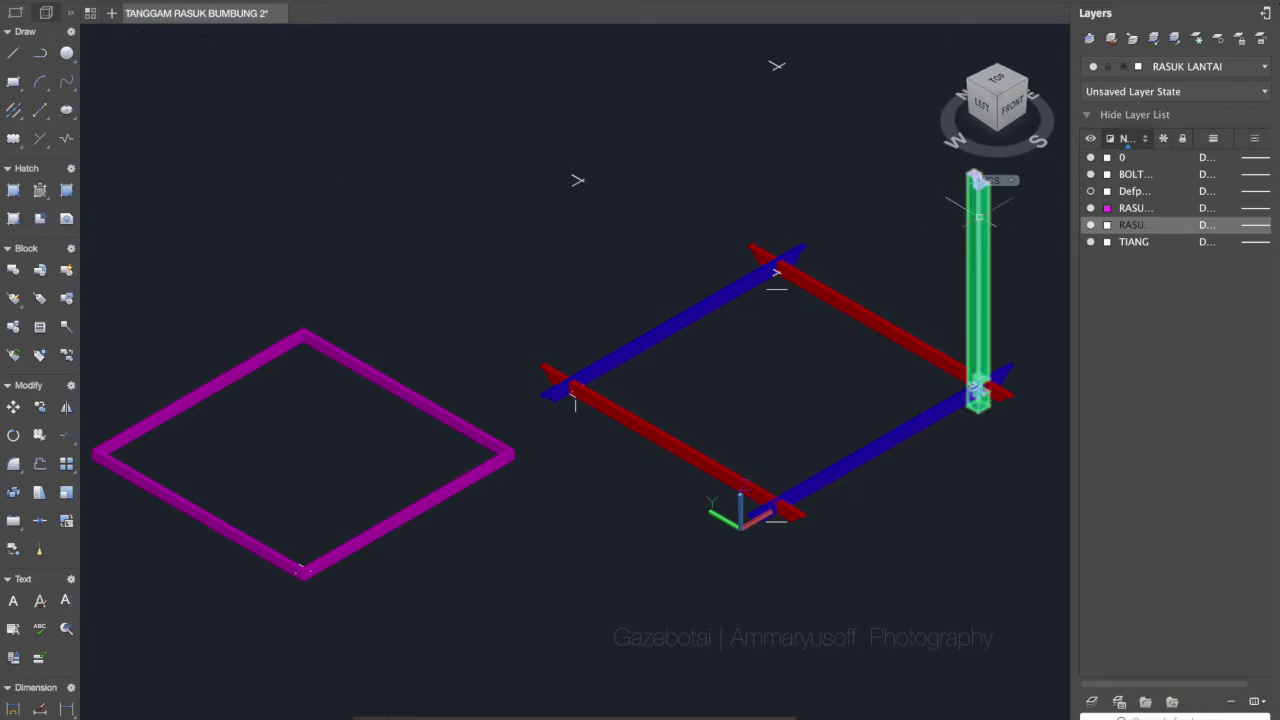
pyautogui.press('Escape')
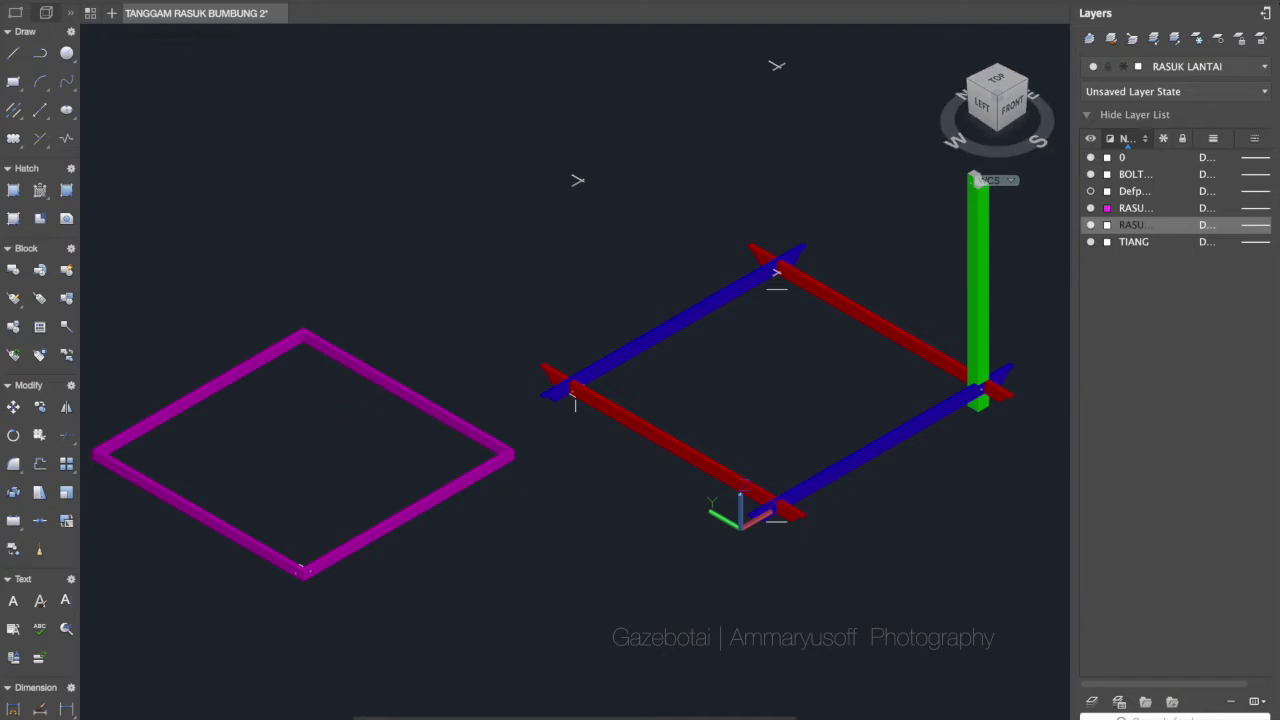
pyautogui.click(207, 44)
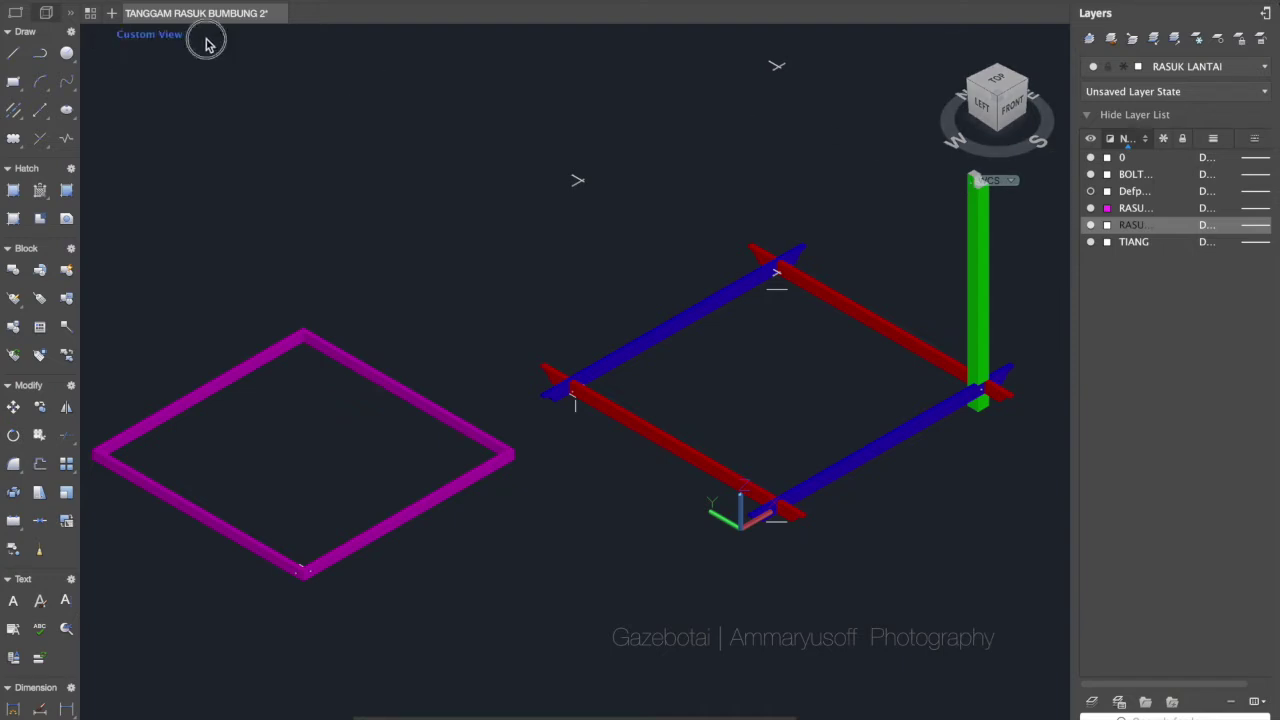
pyautogui.click(207, 42)
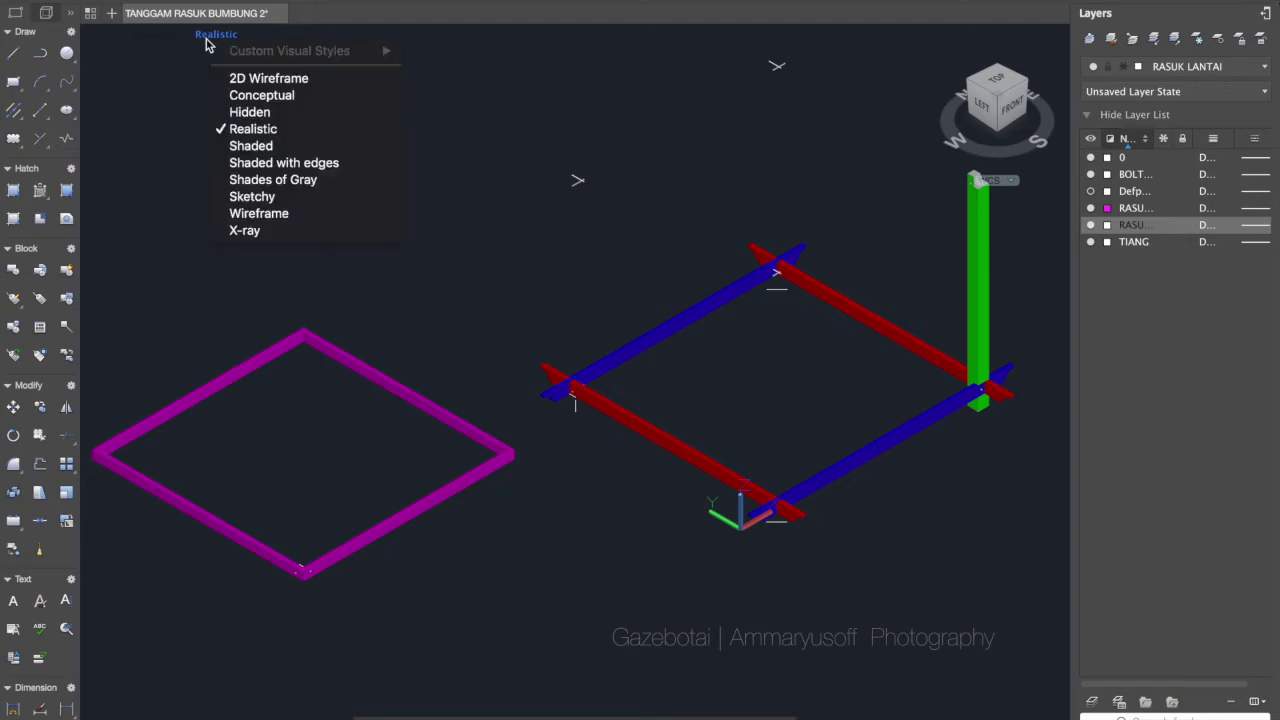
pyautogui.click(252, 80)
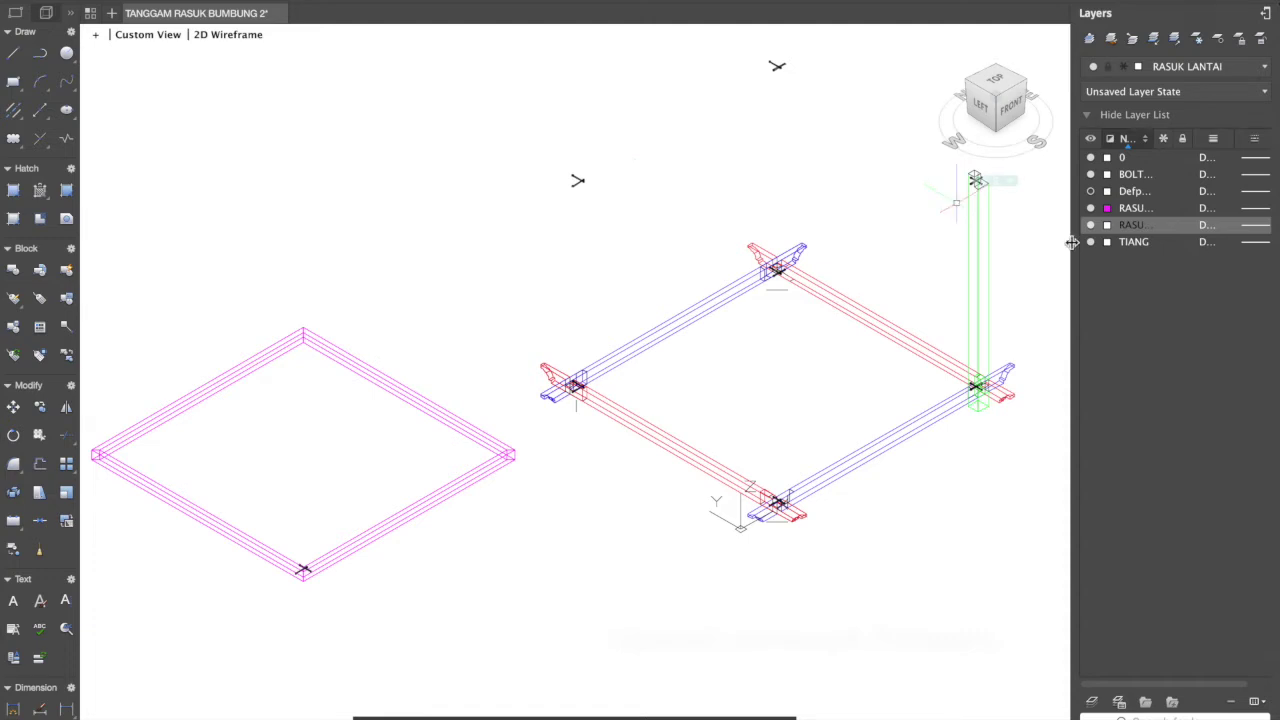
# Examine the notched upper end of the green post and the bolts crossing it
pyautogui.scroll(2, 1036, 239)
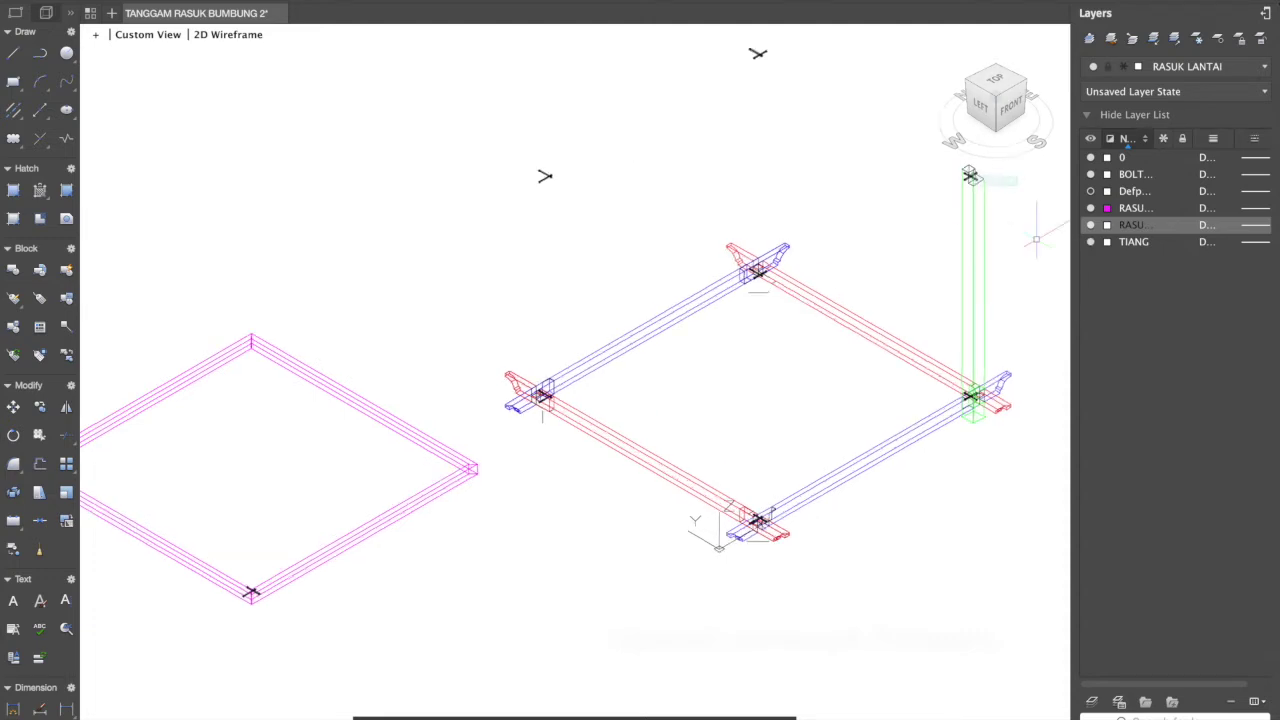
pyautogui.hscroll(2, 1028, 239)
pyautogui.moveTo(1027, 239); pyautogui.dragTo(839, 272, button='middle')
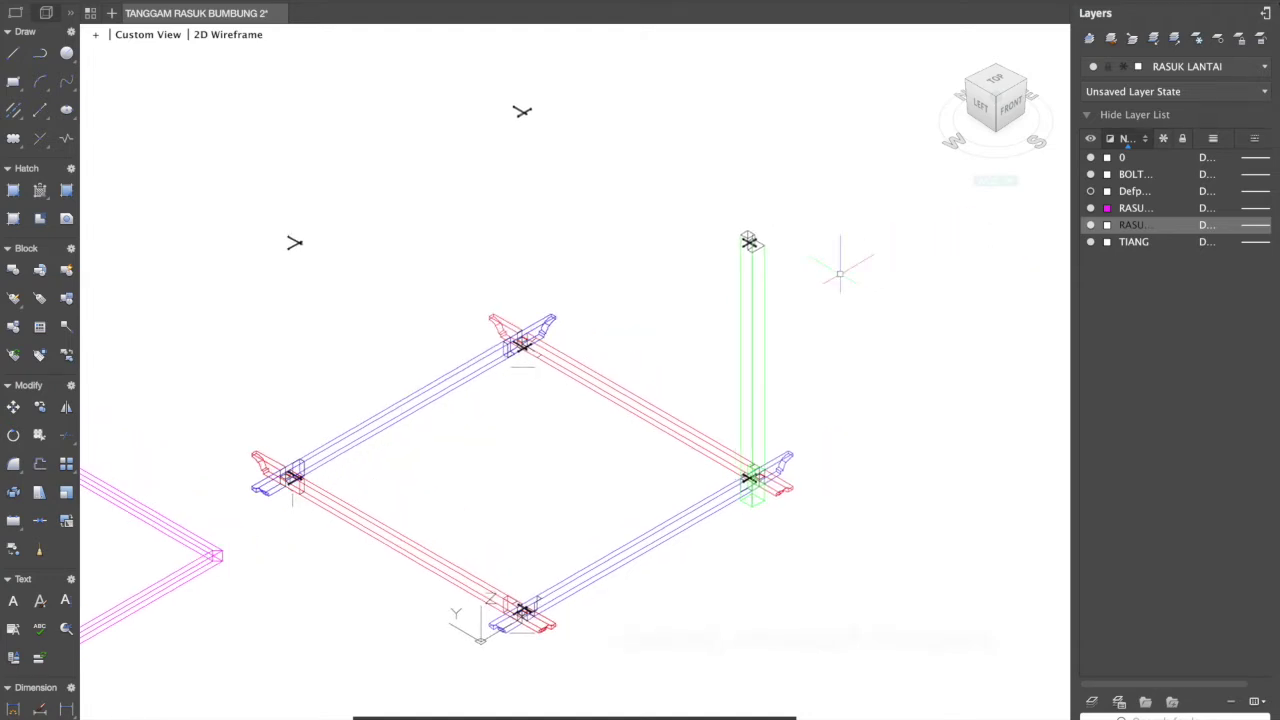
pyautogui.scroll(3, 843, 271)
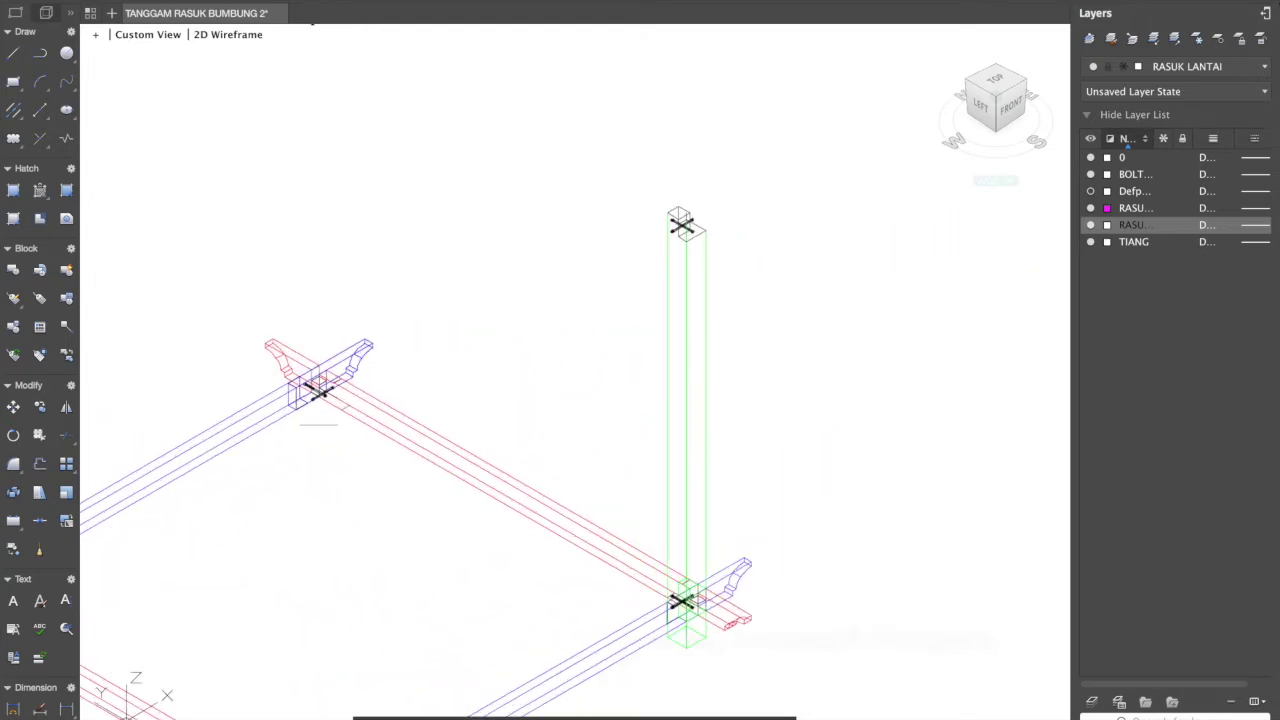
pyautogui.scroll(4, 848, 264)
pyautogui.scroll(1, 840, 272)
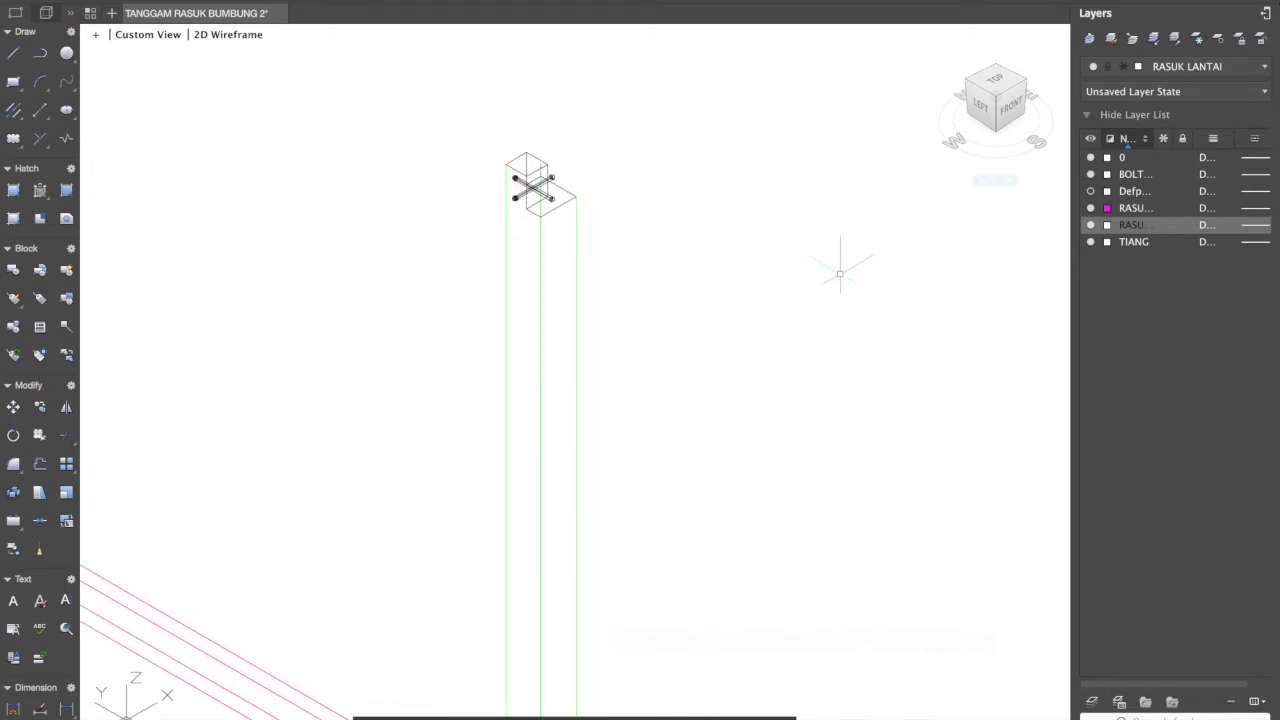
pyautogui.scroll(1, 840, 272)
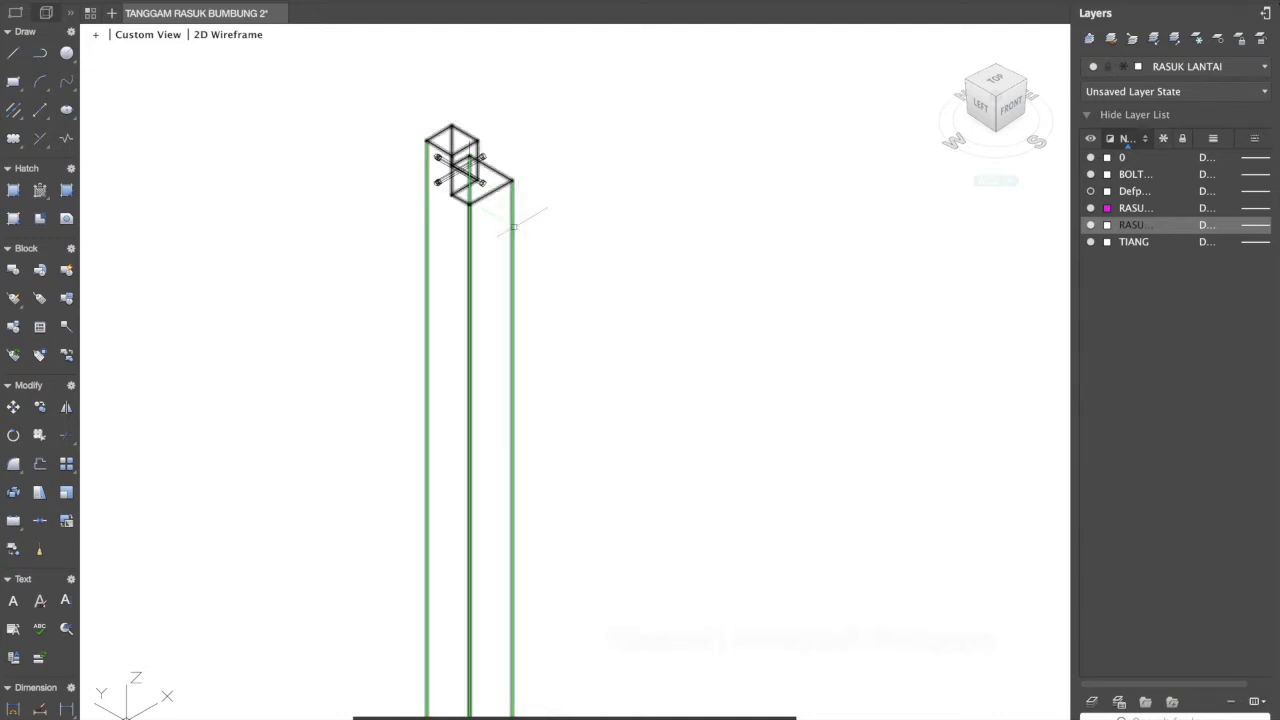
pyautogui.scroll(1, 513, 224)
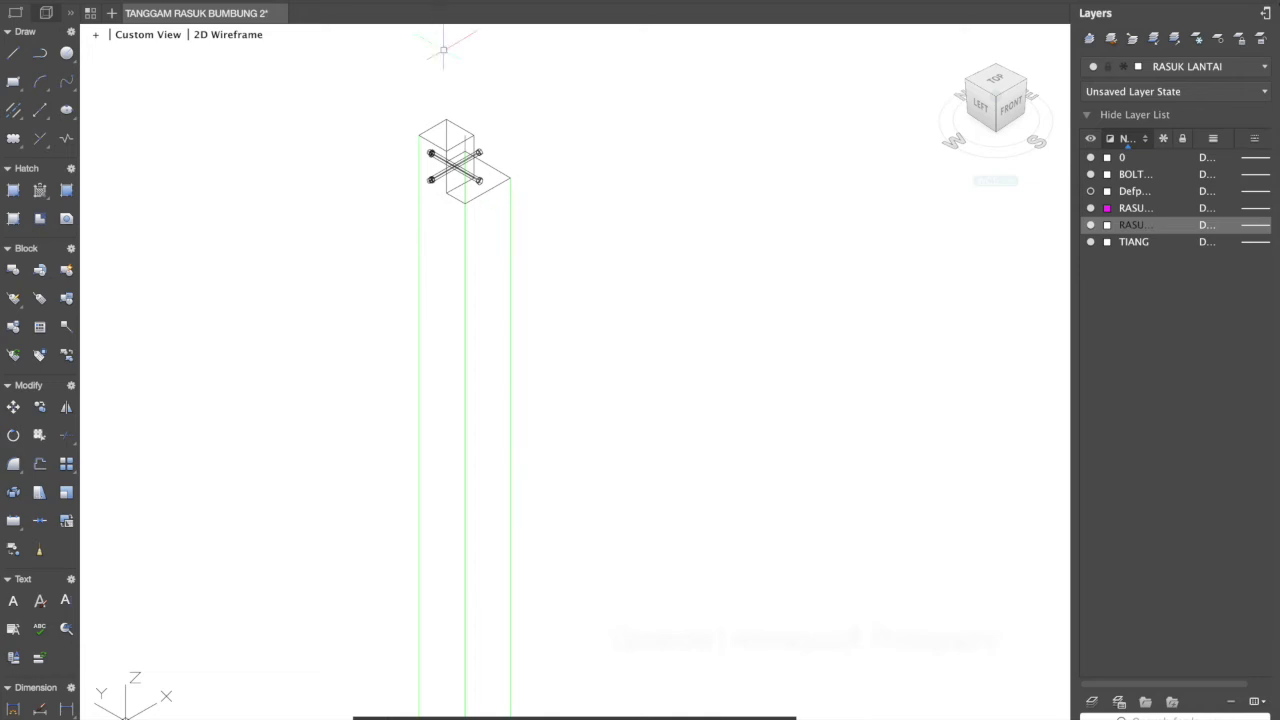
pyautogui.moveTo(444, 1)
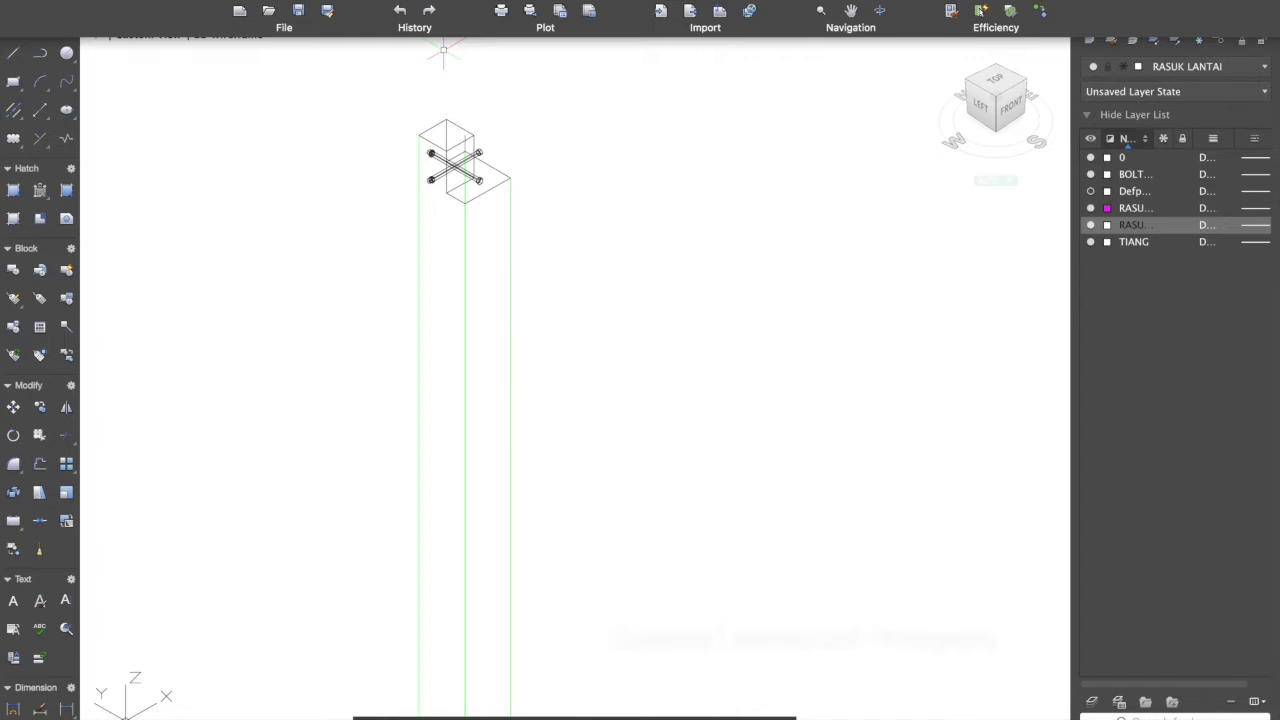
pyautogui.click(445, 10)
pyautogui.moveTo(466, 1)
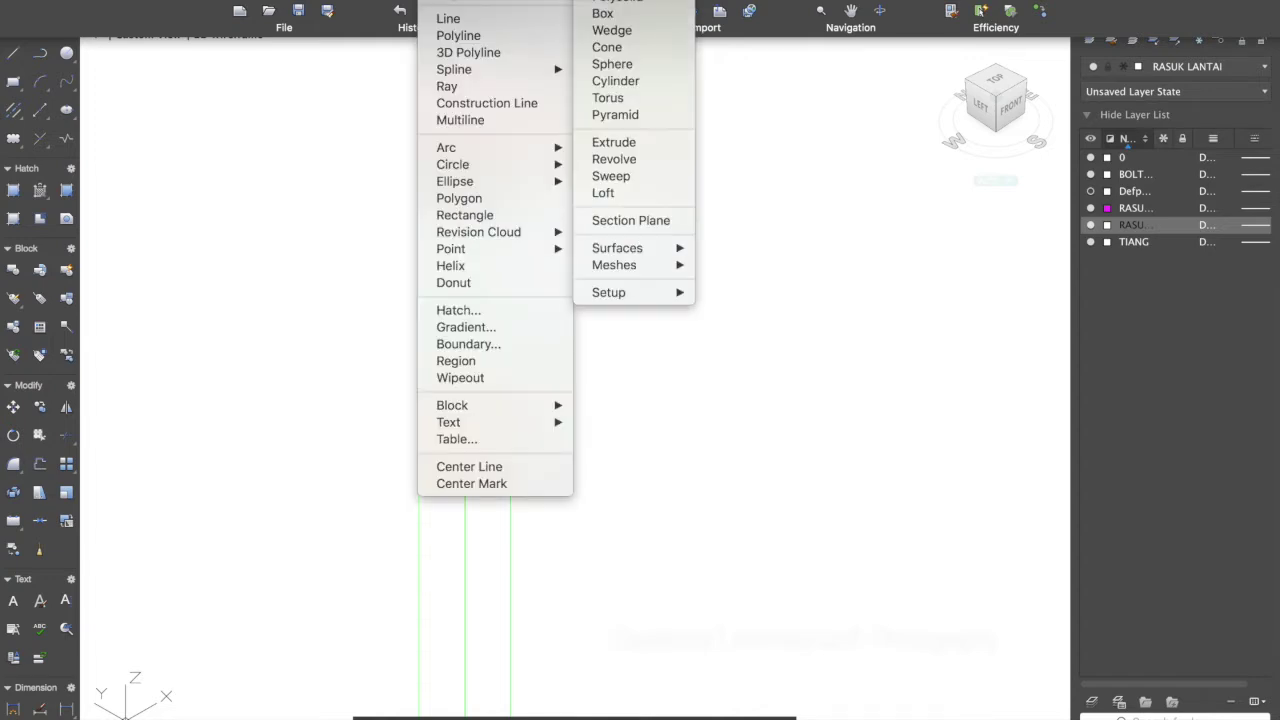
pyautogui.click(603, 14)
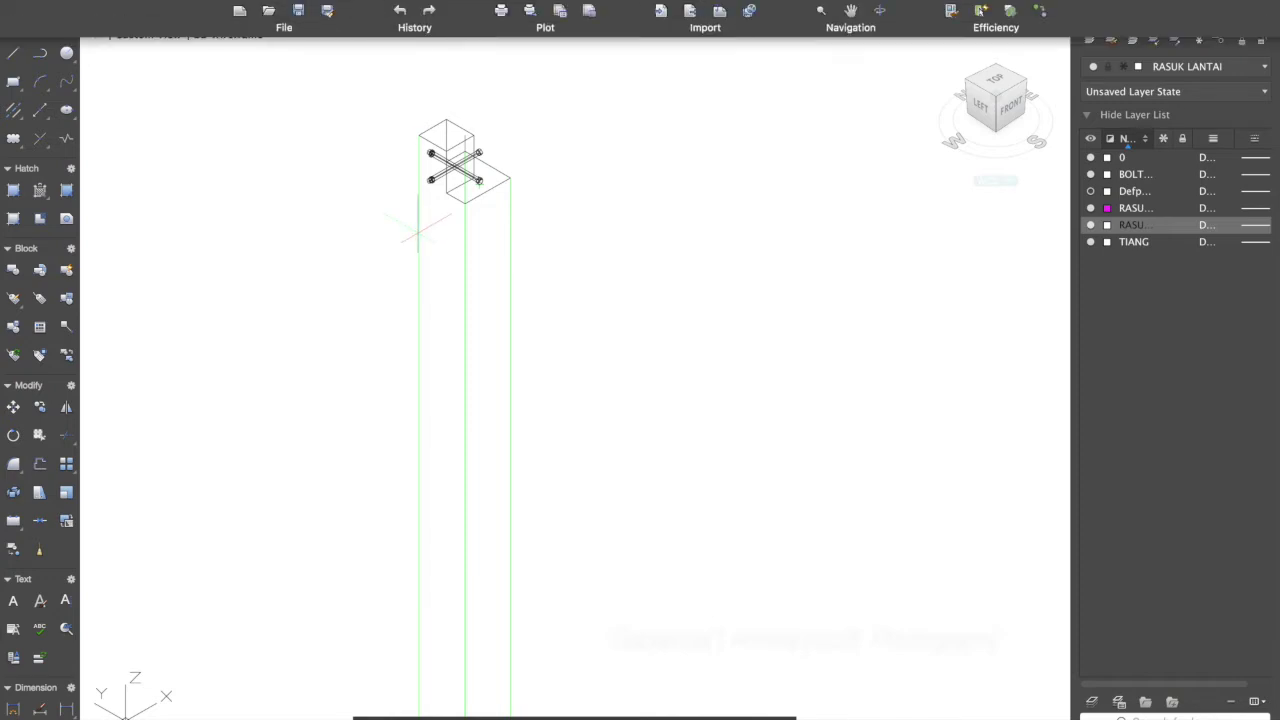
pyautogui.click(438, 0)
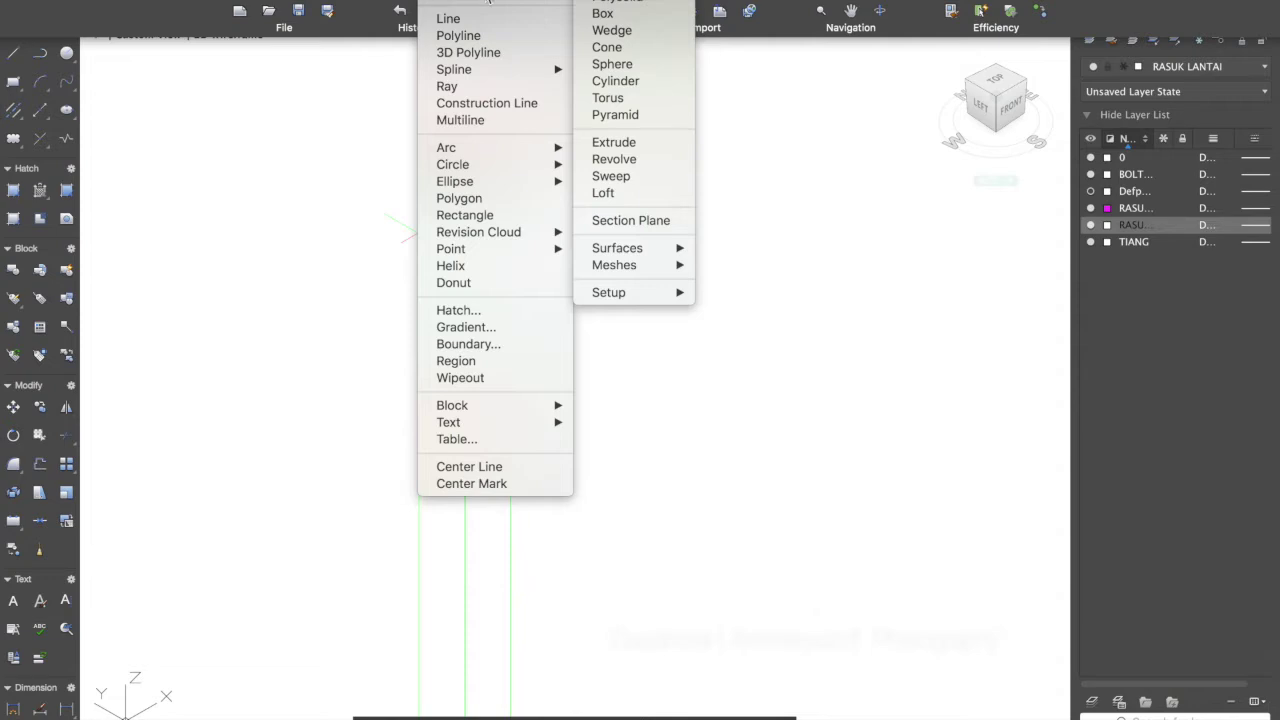
pyautogui.moveTo(546, 1)
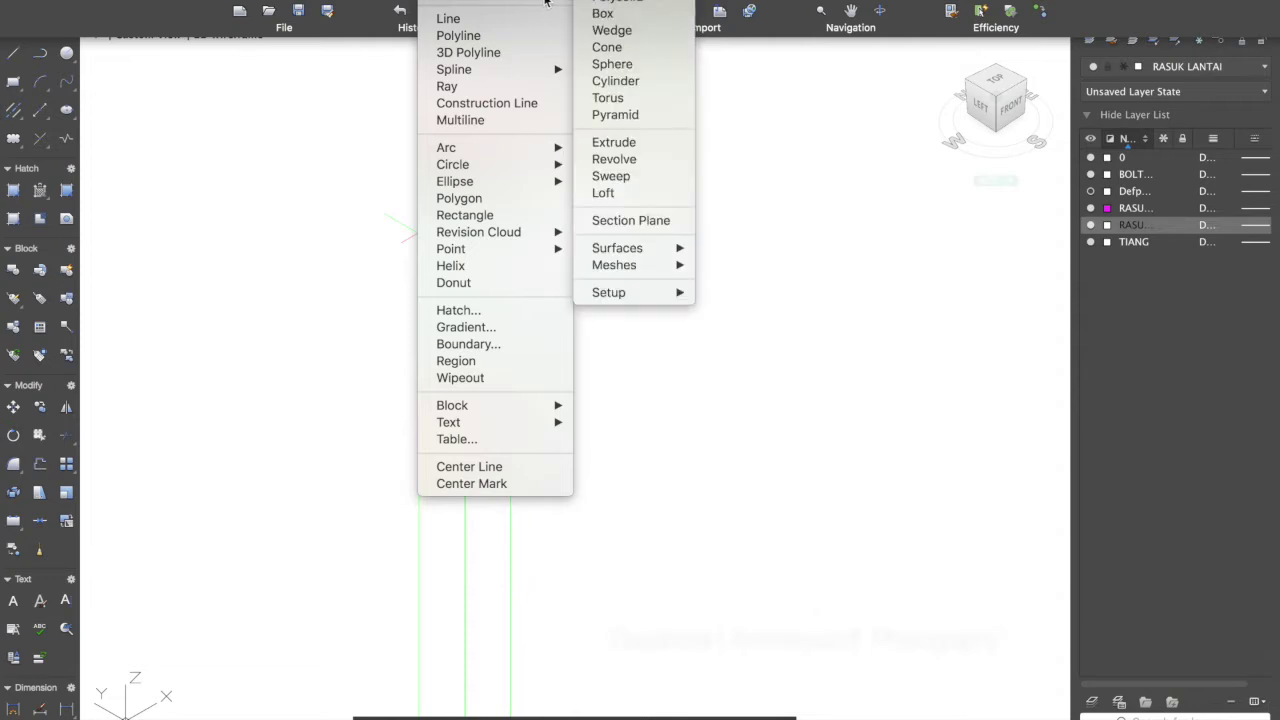
pyautogui.click(604, 13)
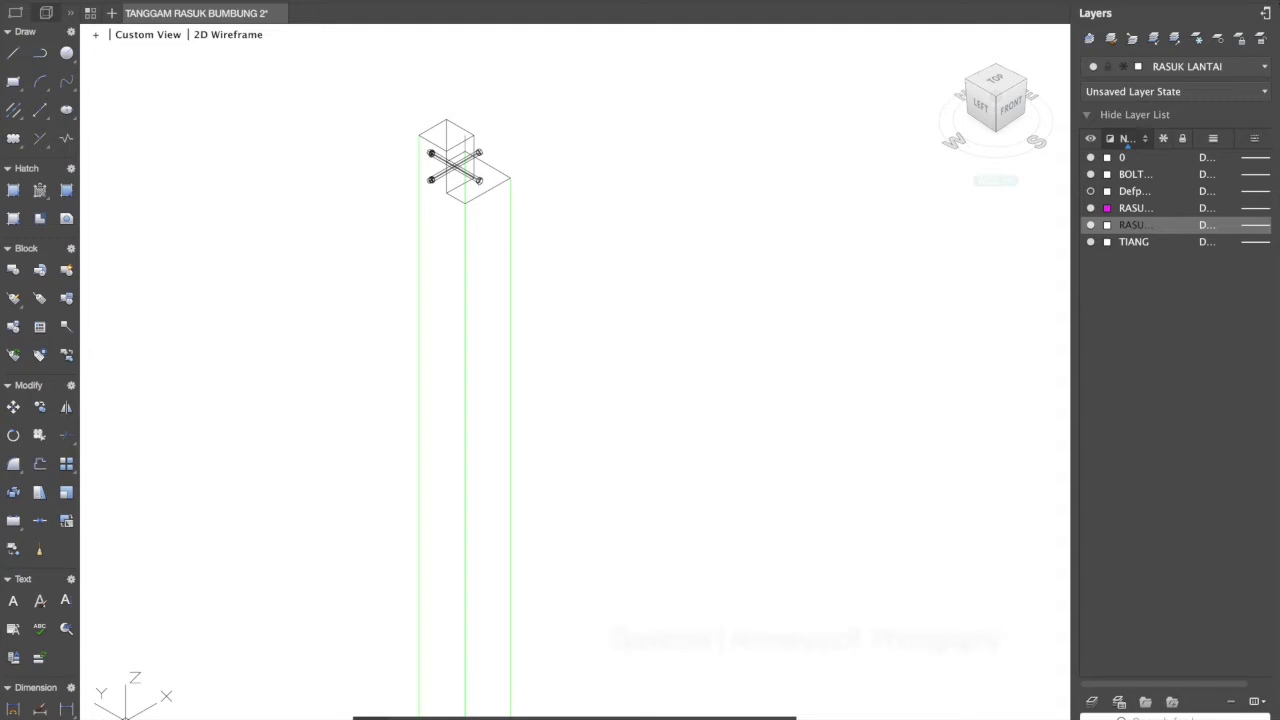
pyautogui.click(510, 177)
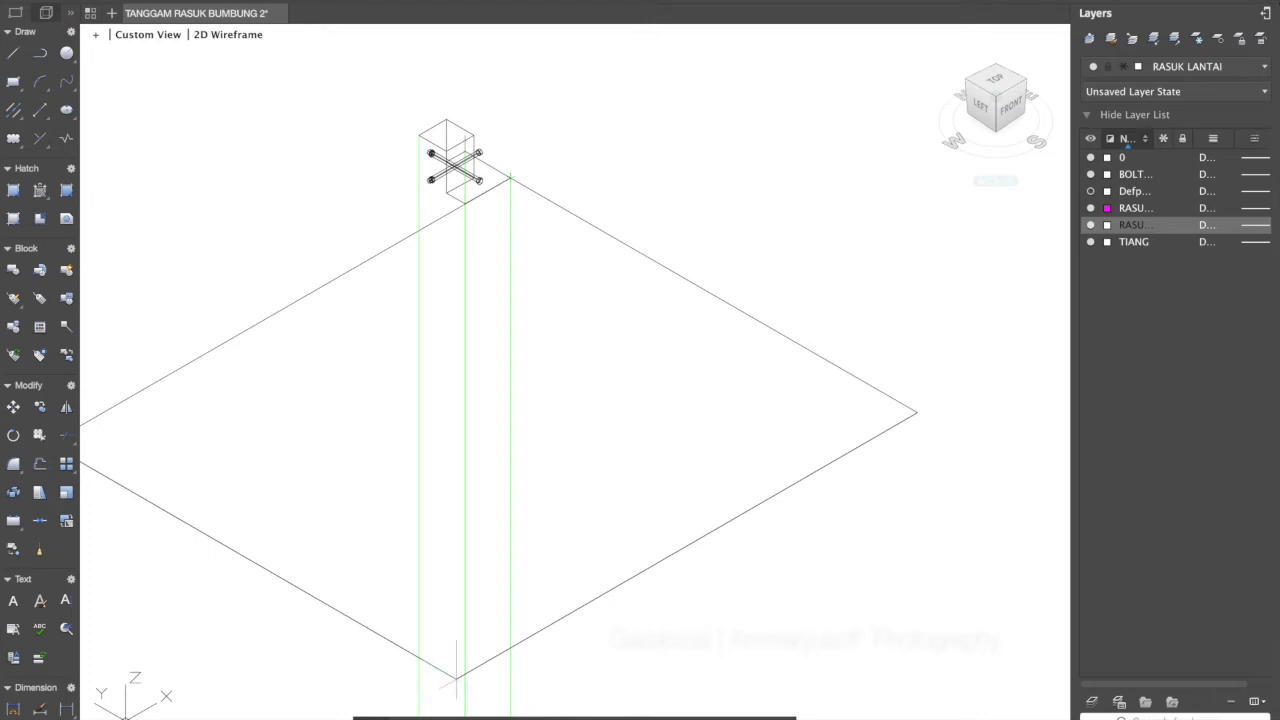
pyautogui.click(456, 668)
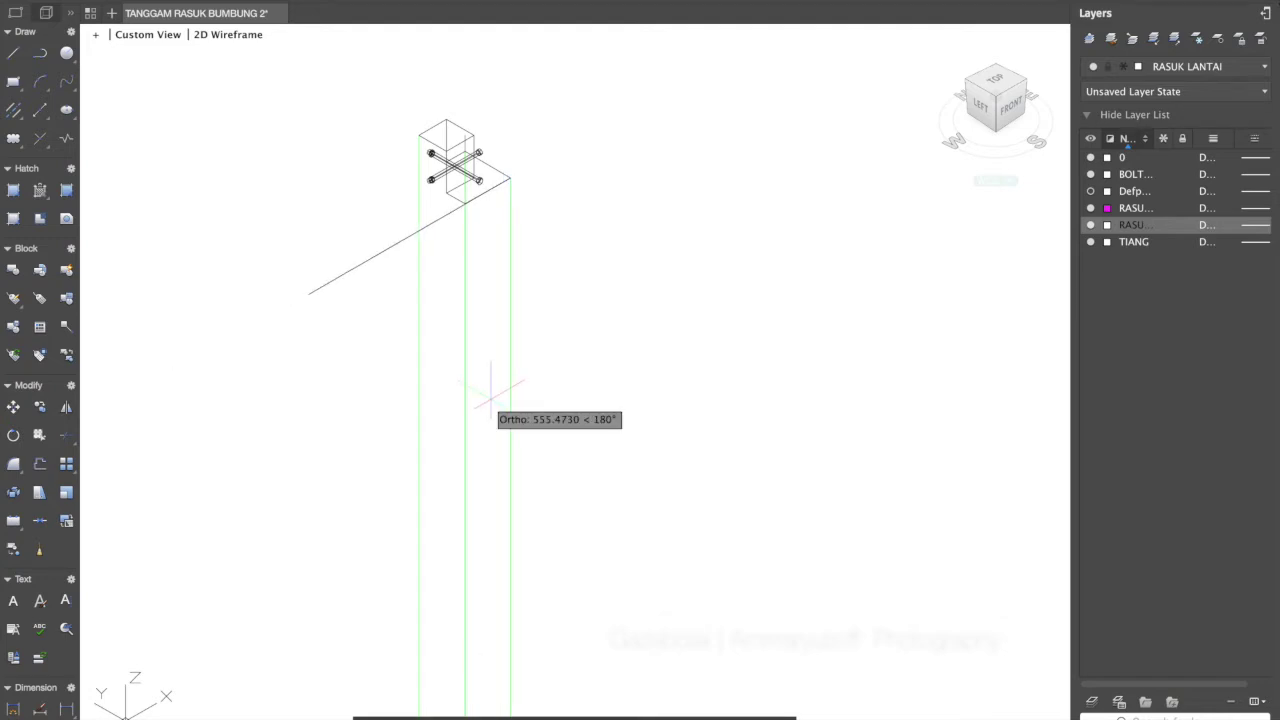
pyautogui.click(464, 203)
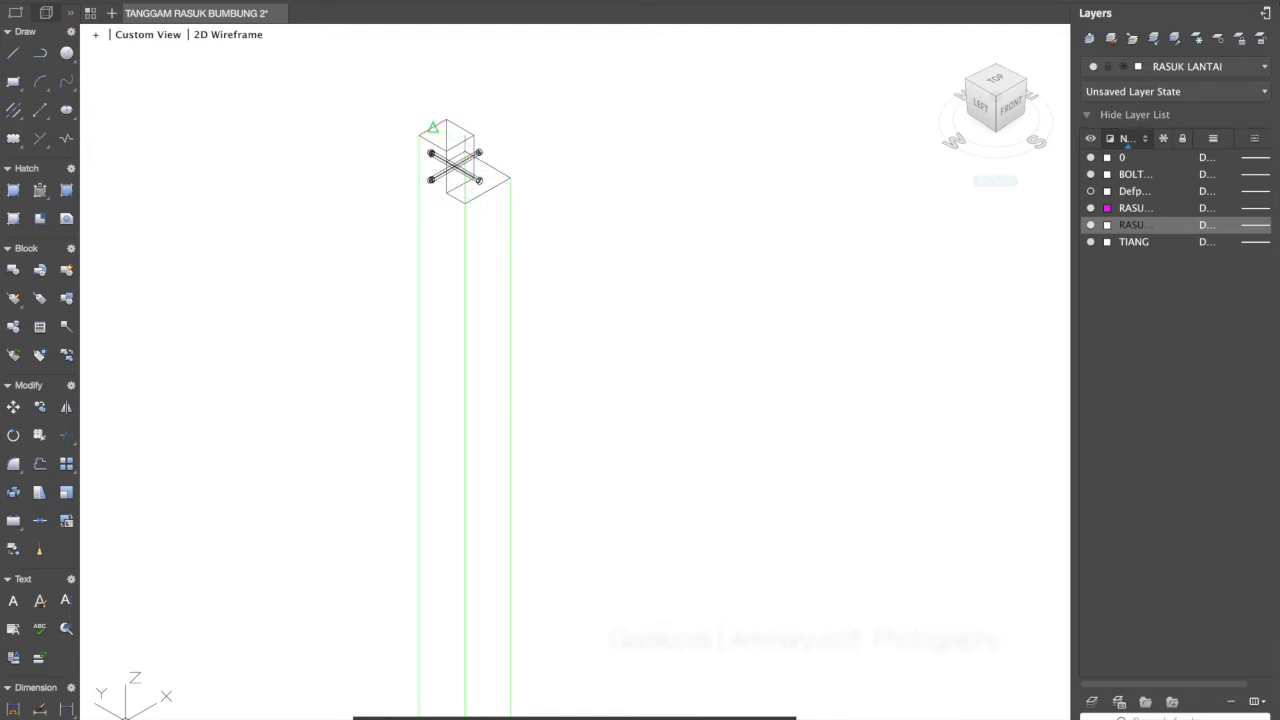
# Draw a solid box rising from the shoulder of the green post, with its base spanning the post's full square cross-section
pyautogui.scroll(2, 438, 125)
pyautogui.scroll(3, 445, 125)
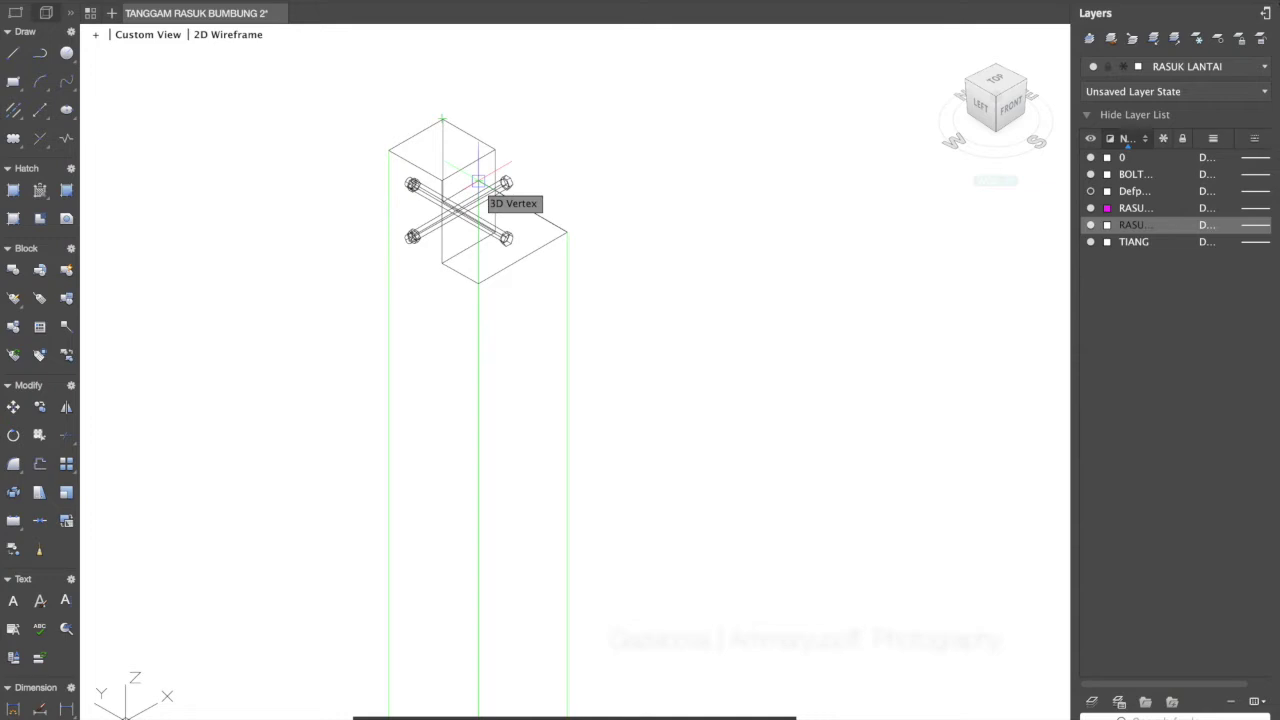
pyautogui.click(478, 181)
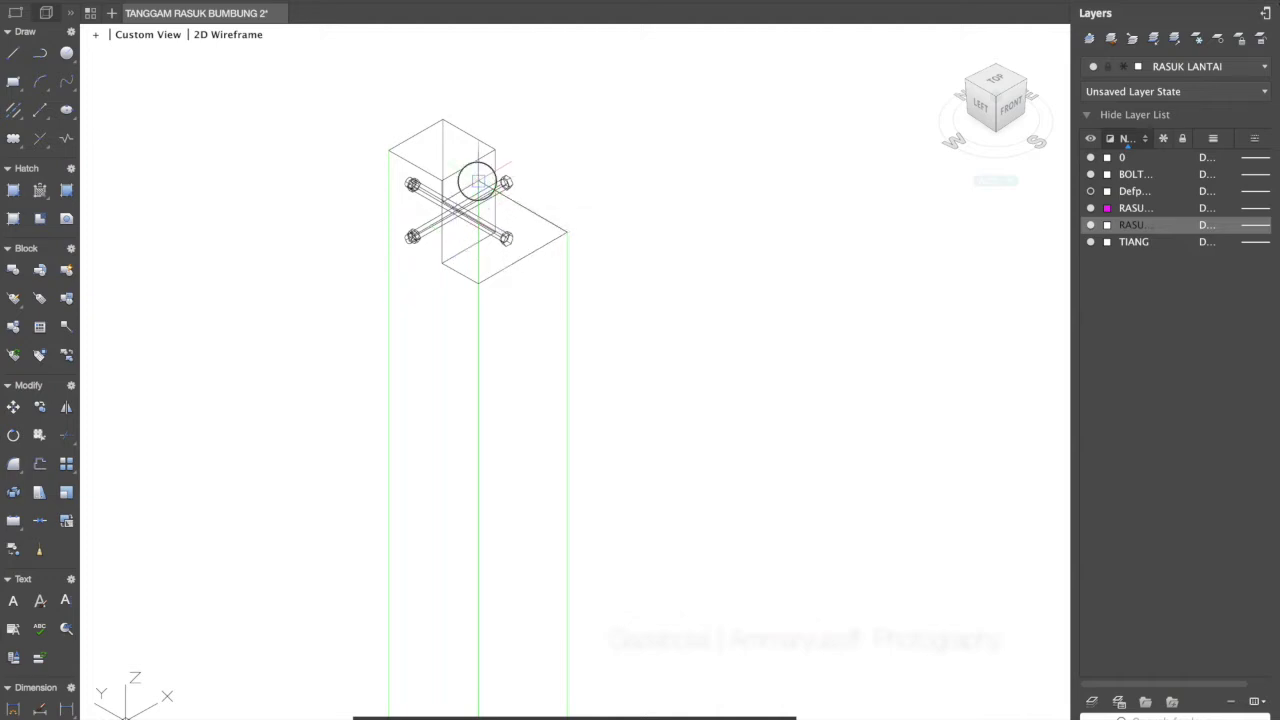
pyautogui.click(478, 181)
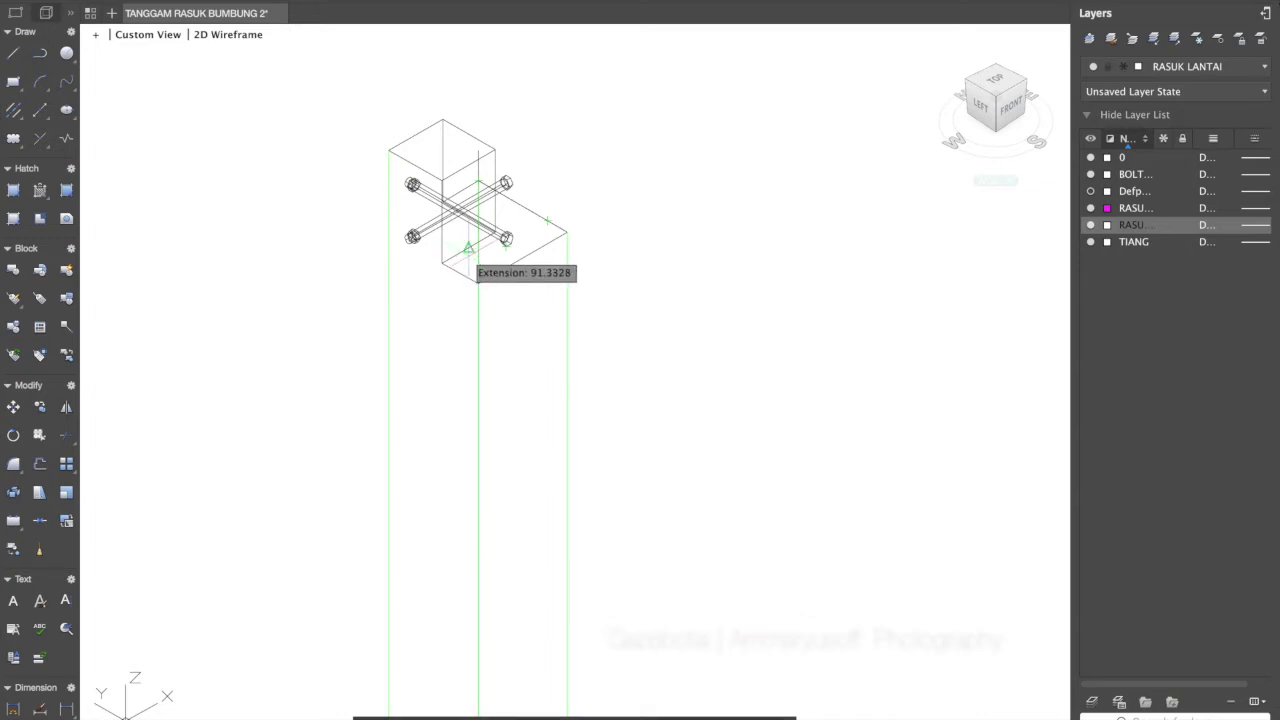
pyautogui.click(478, 284)
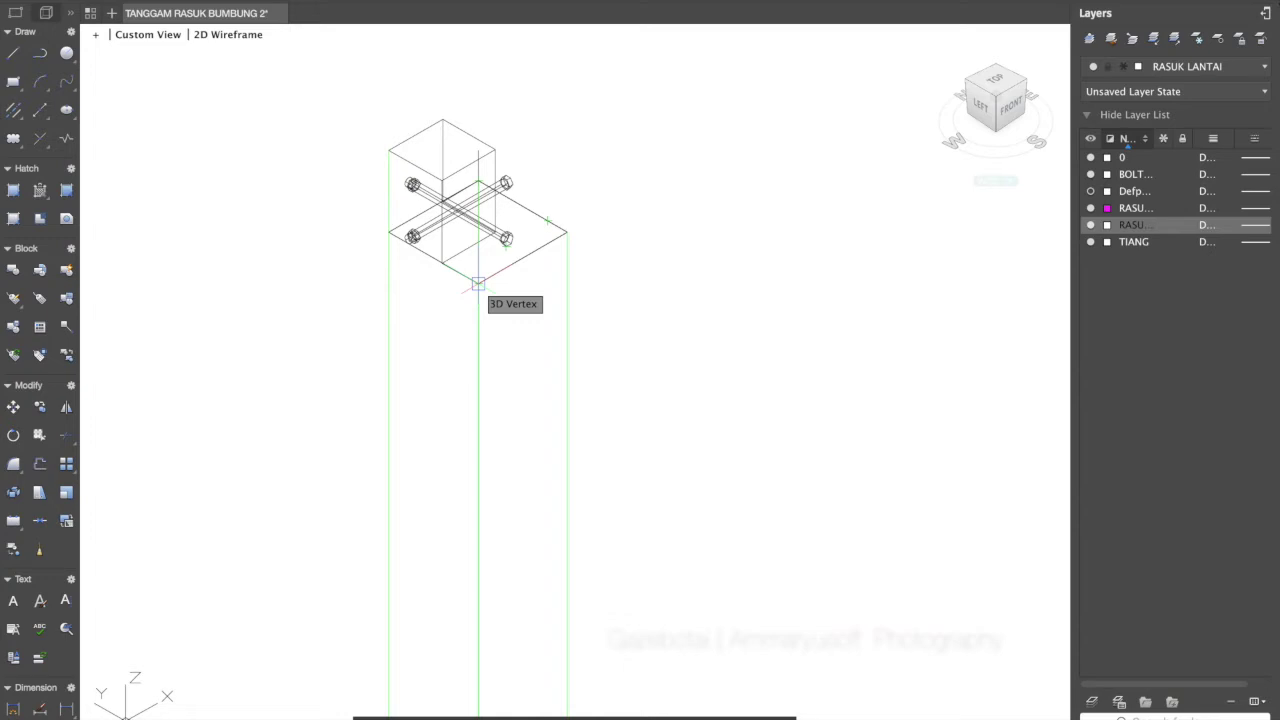
pyautogui.click(478, 284)
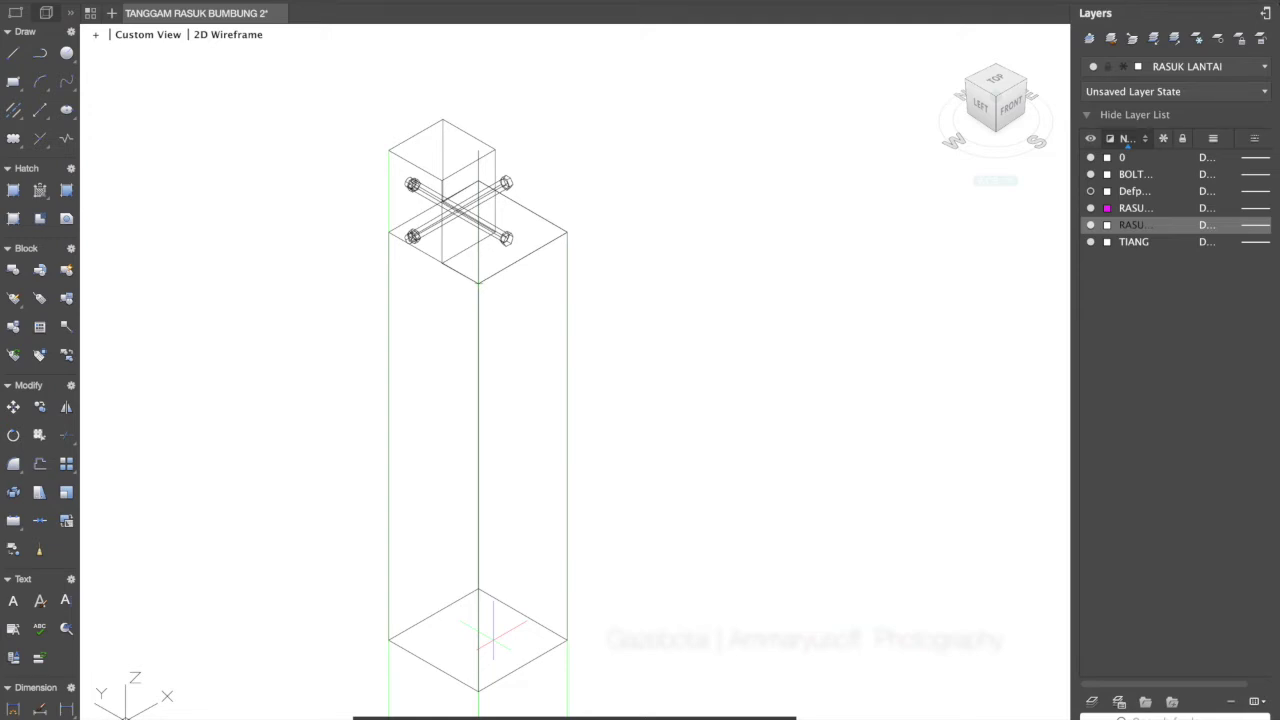
pyautogui.press('Return')
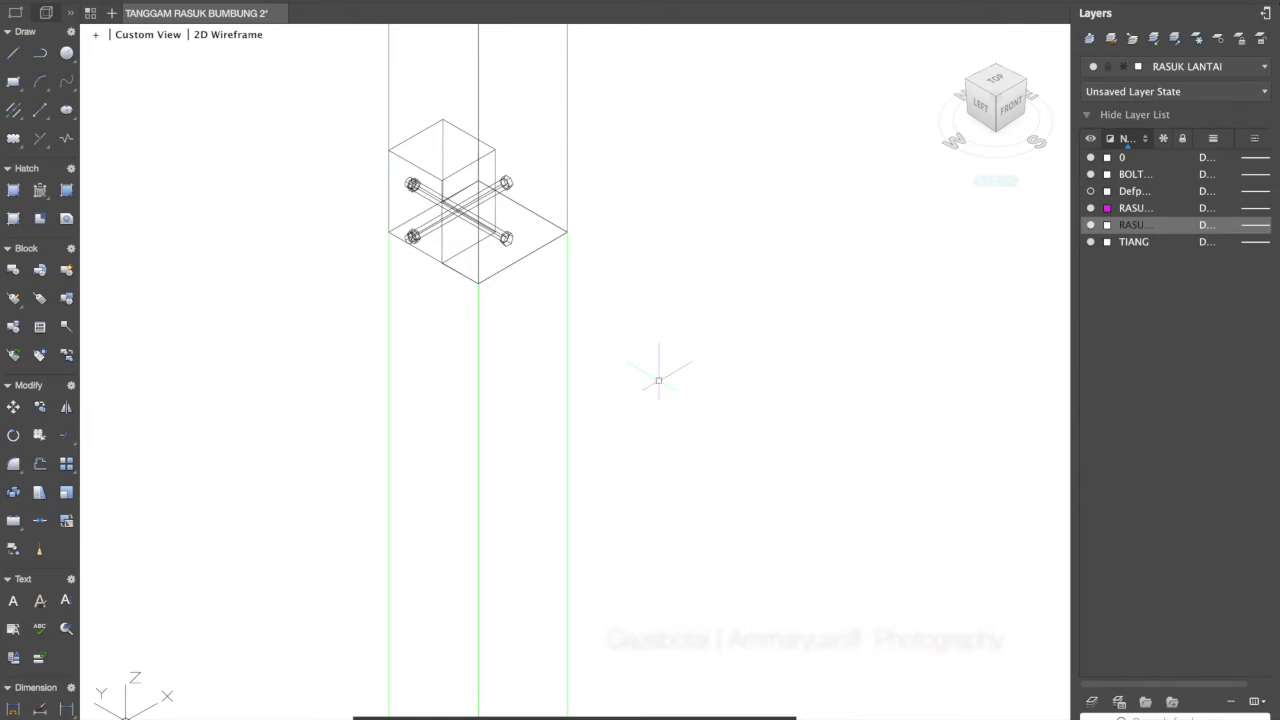
pyautogui.scroll(-3, 658, 380)
pyautogui.scroll(-4, 658, 380)
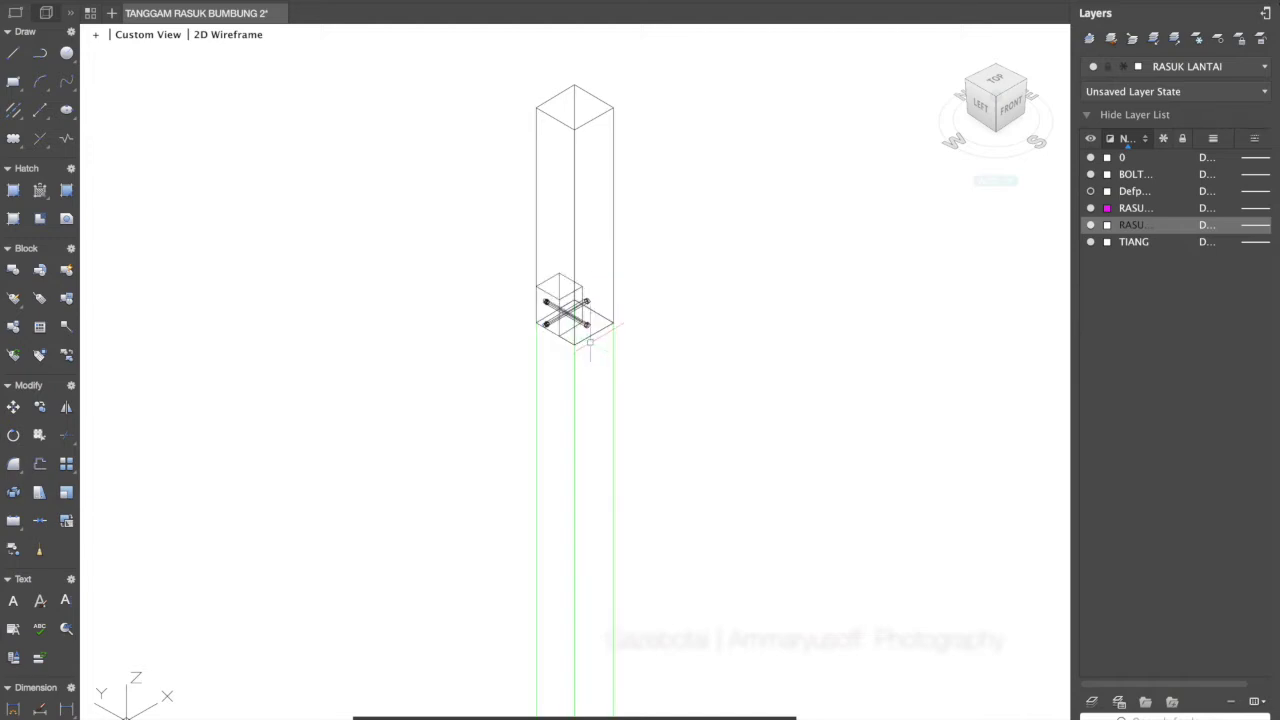
pyautogui.click(221, 36)
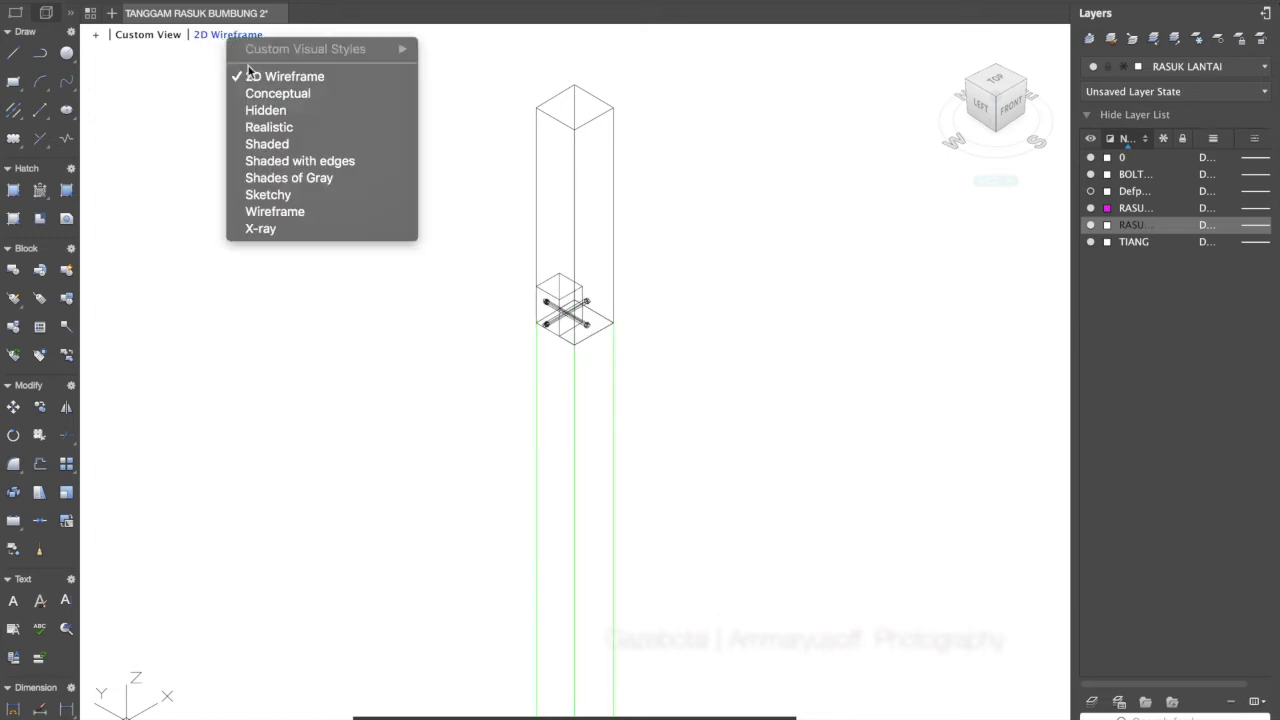
pyautogui.click(268, 127)
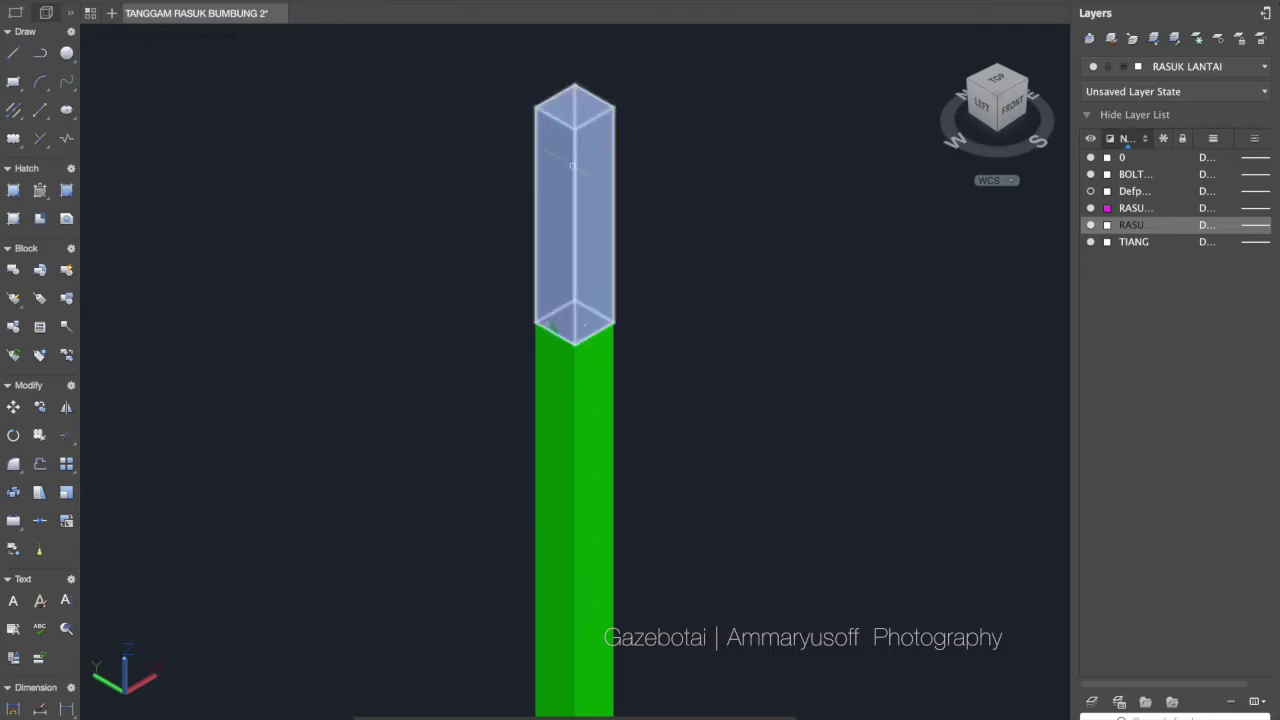
pyautogui.write('m')
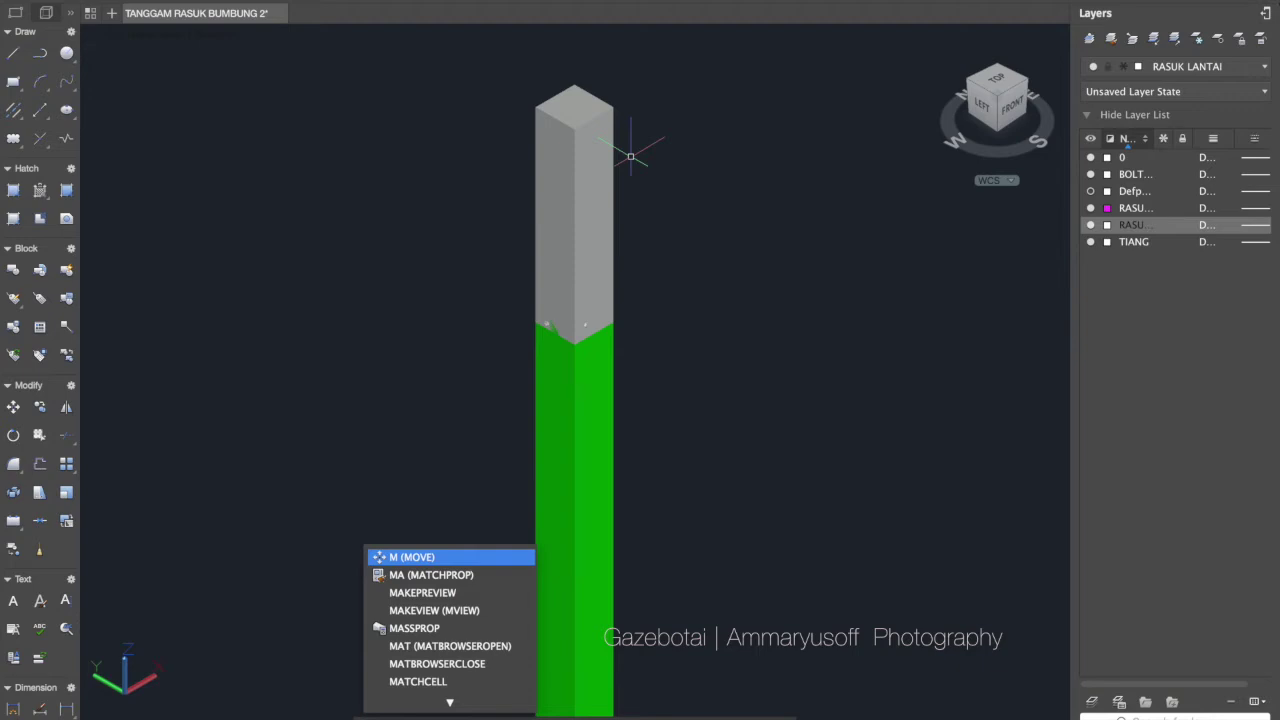
pyautogui.press('Return')
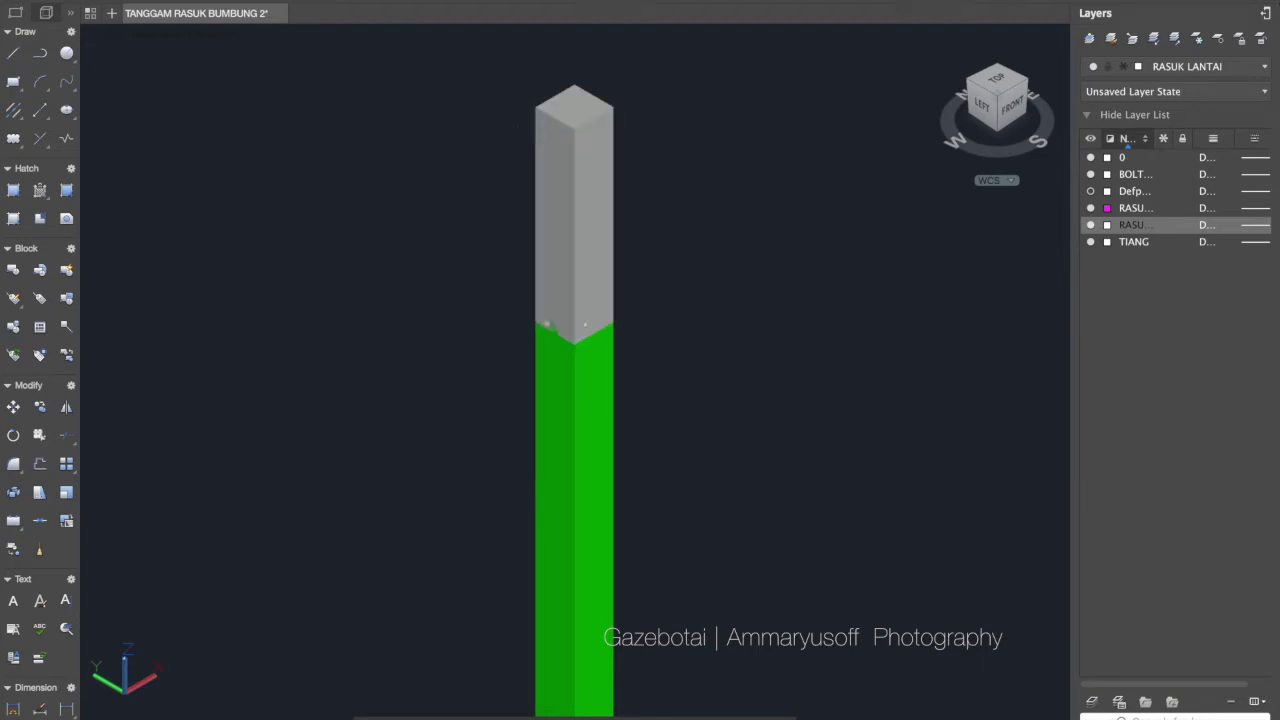
pyautogui.click(237, 34)
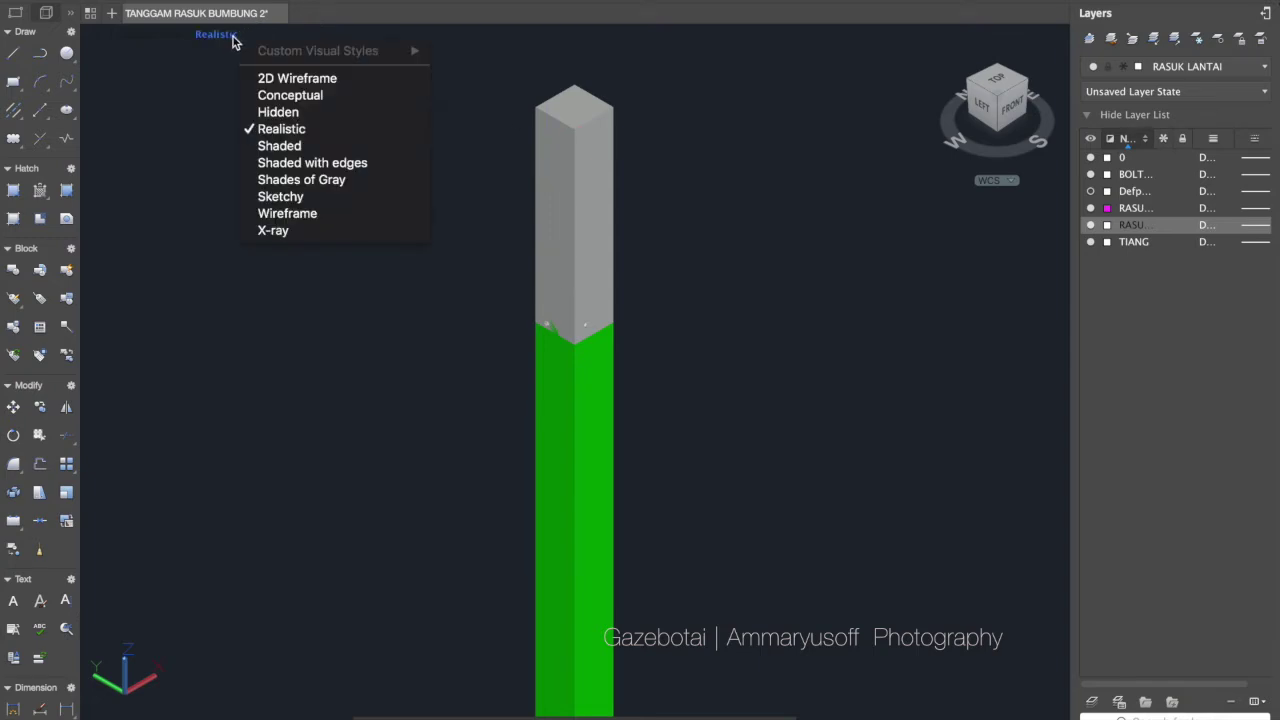
pyautogui.click(274, 75)
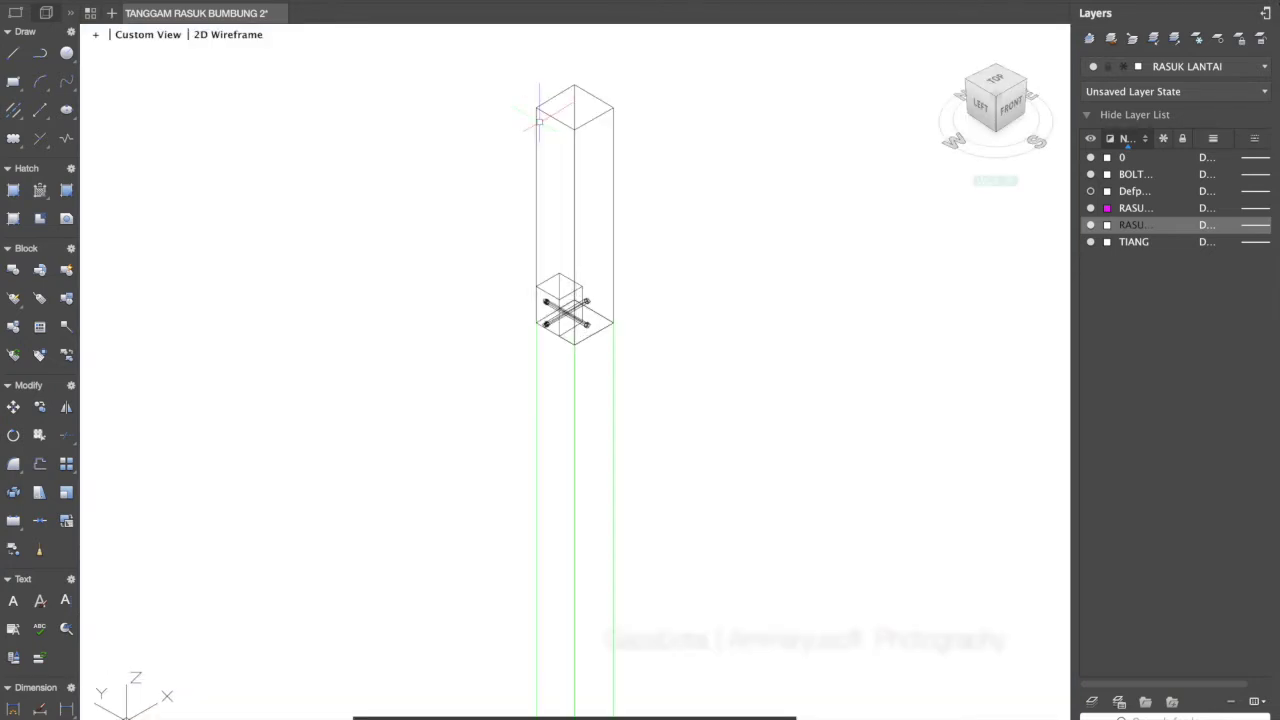
# Move the solid box off the green post in the negative X direction so it stands clear beside it
pyautogui.write('m')
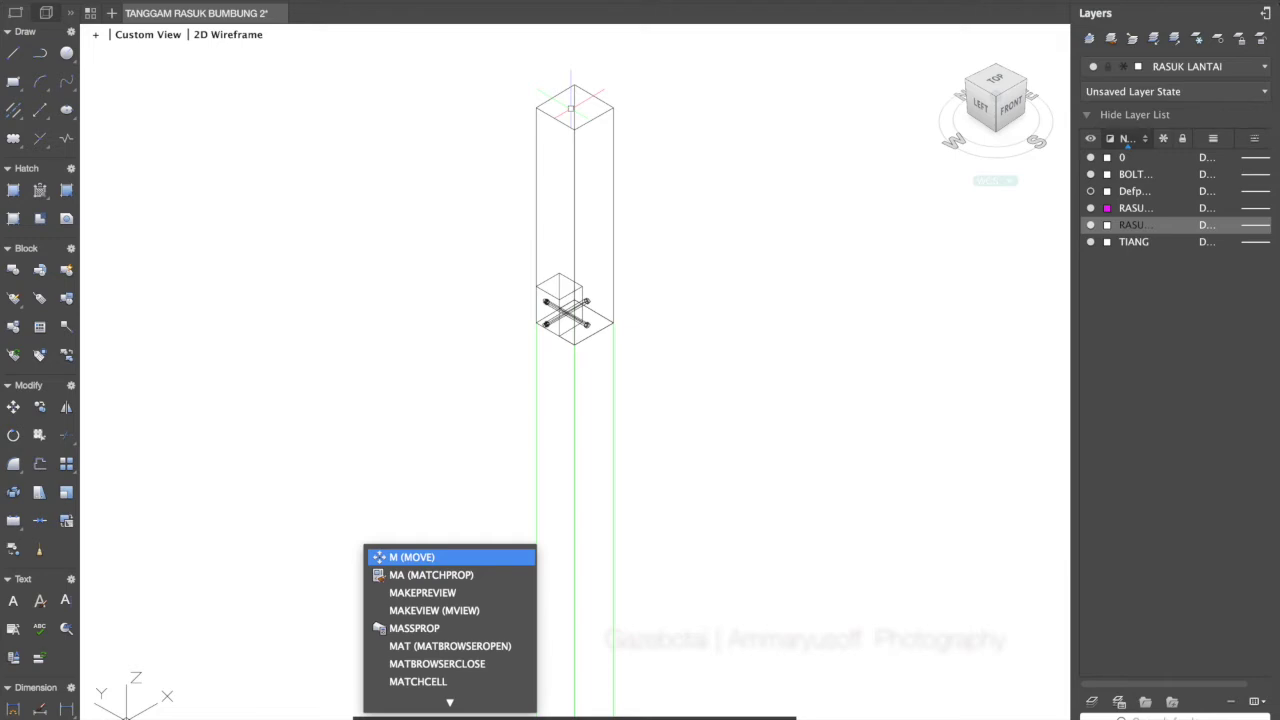
pyautogui.press('Return')
pyautogui.click(568, 122)
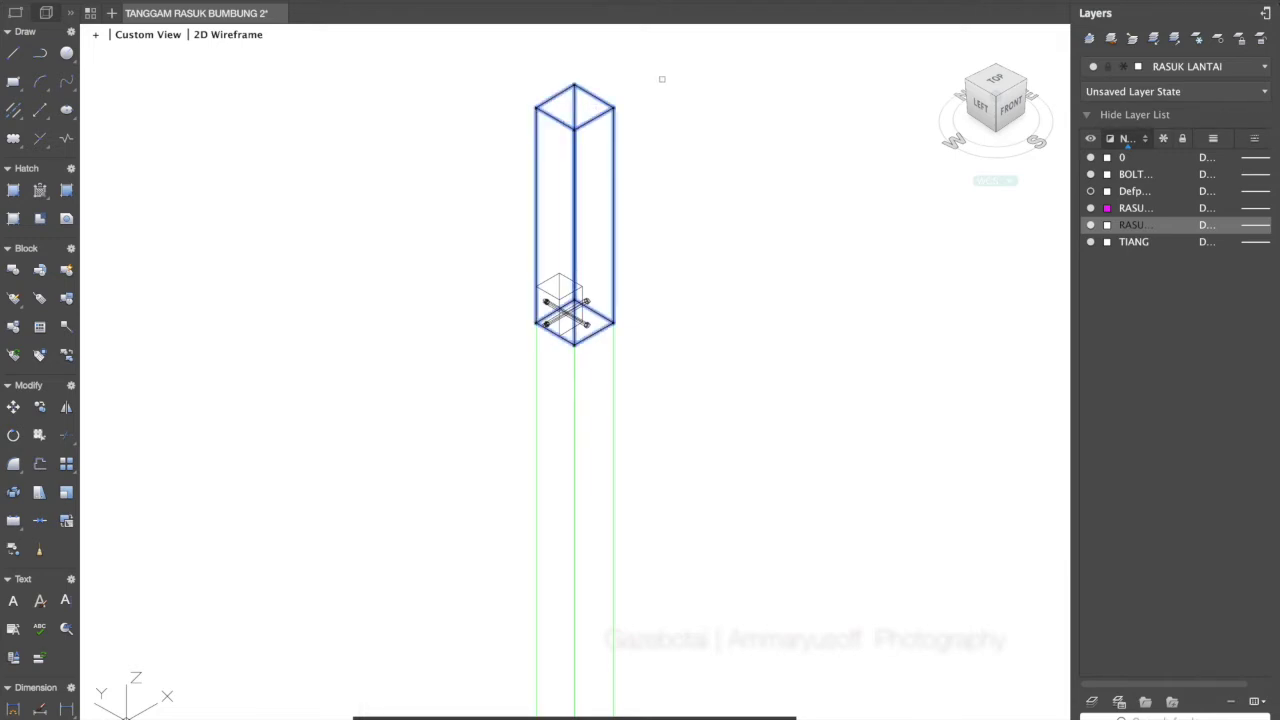
pyautogui.press('Return')
pyautogui.click(613, 104)
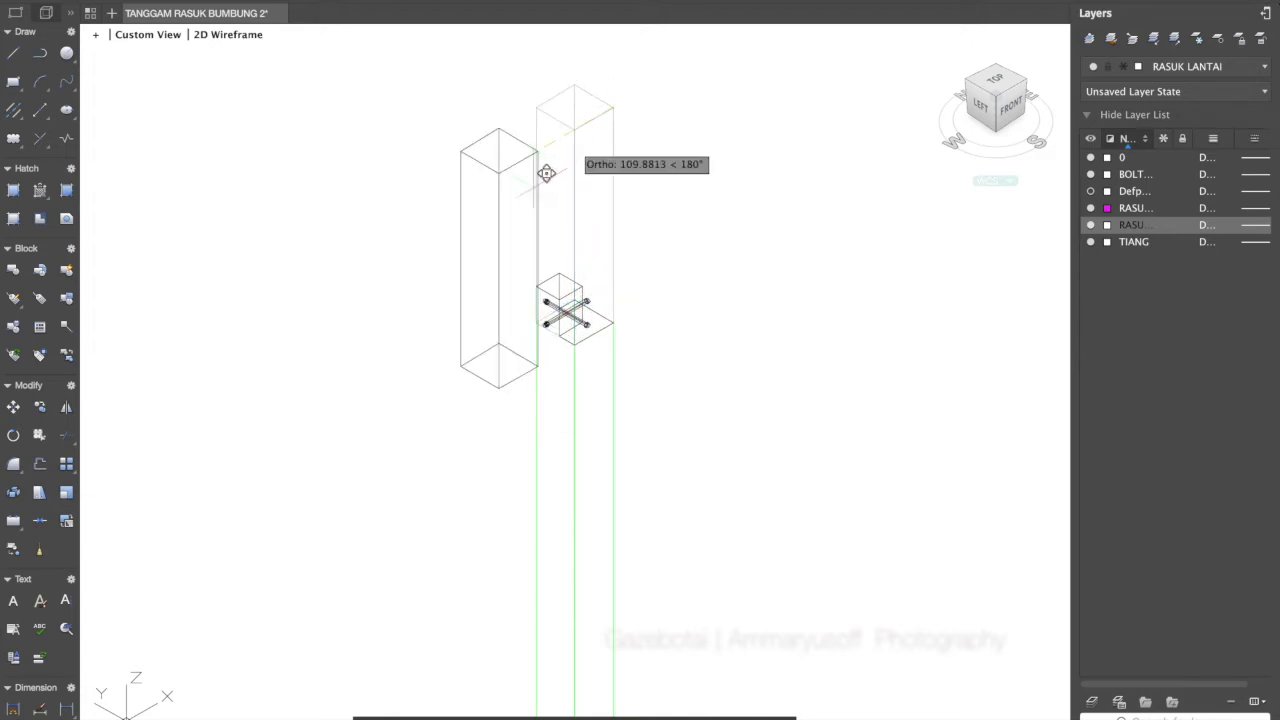
pyautogui.click(503, 224)
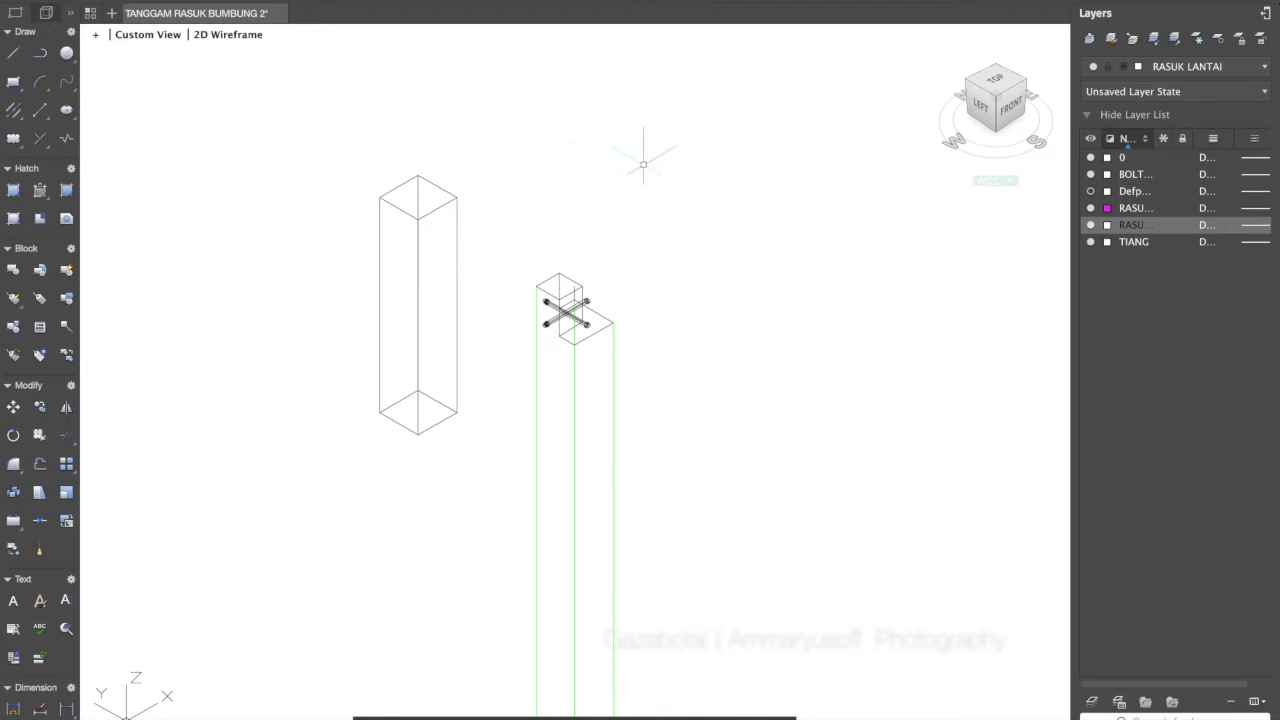
# View the separated box and notched post in the Realistic visual style and return to 2D Wireframe
pyautogui.scroll(2, 643, 163)
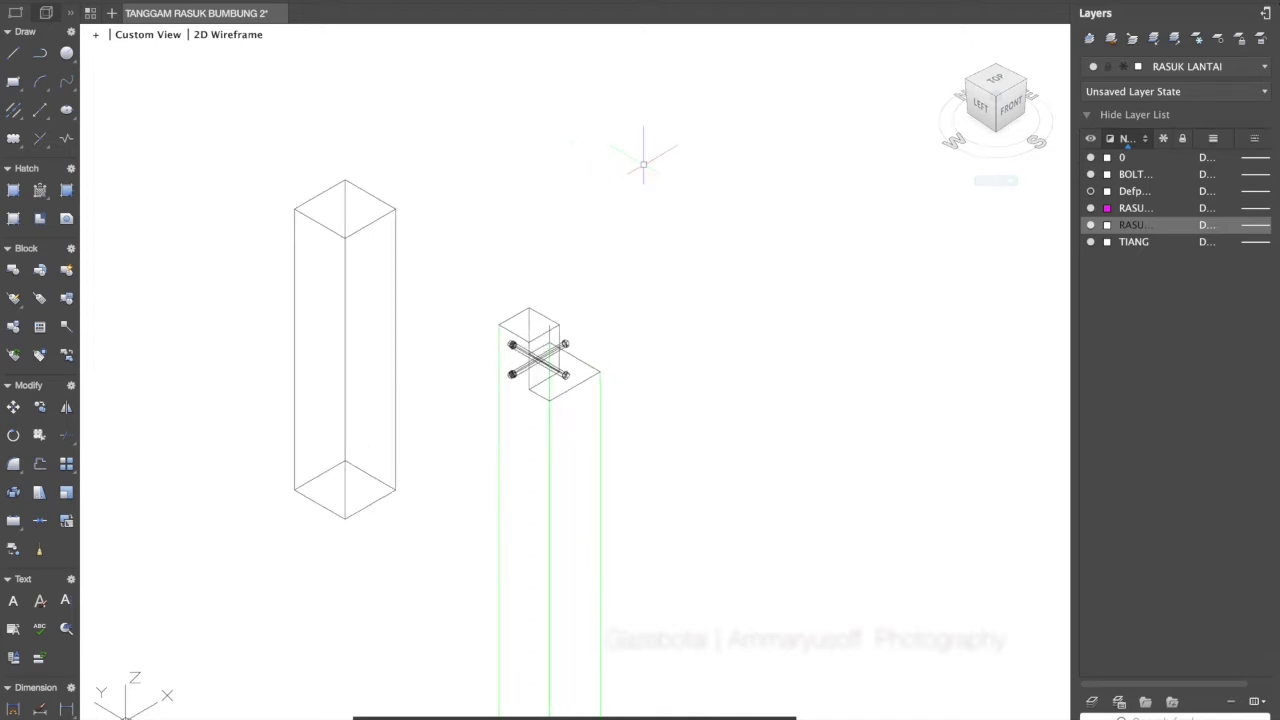
pyautogui.click(204, 34)
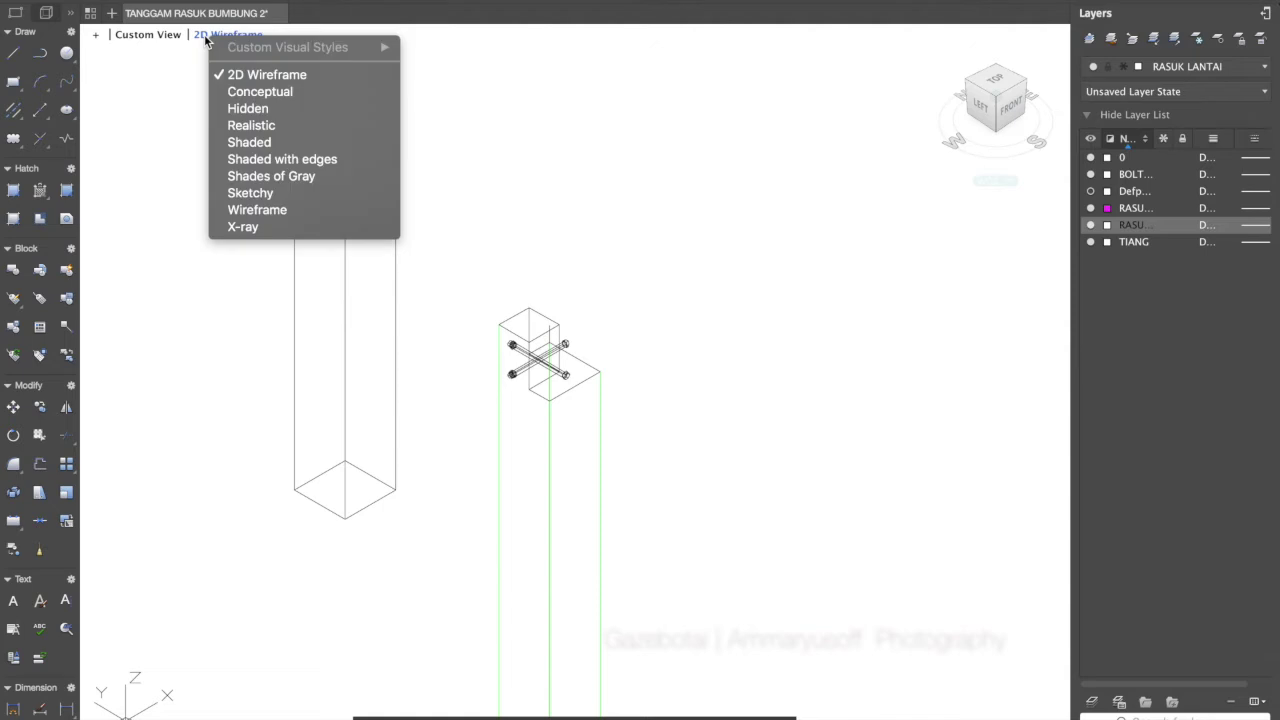
pyautogui.click(262, 129)
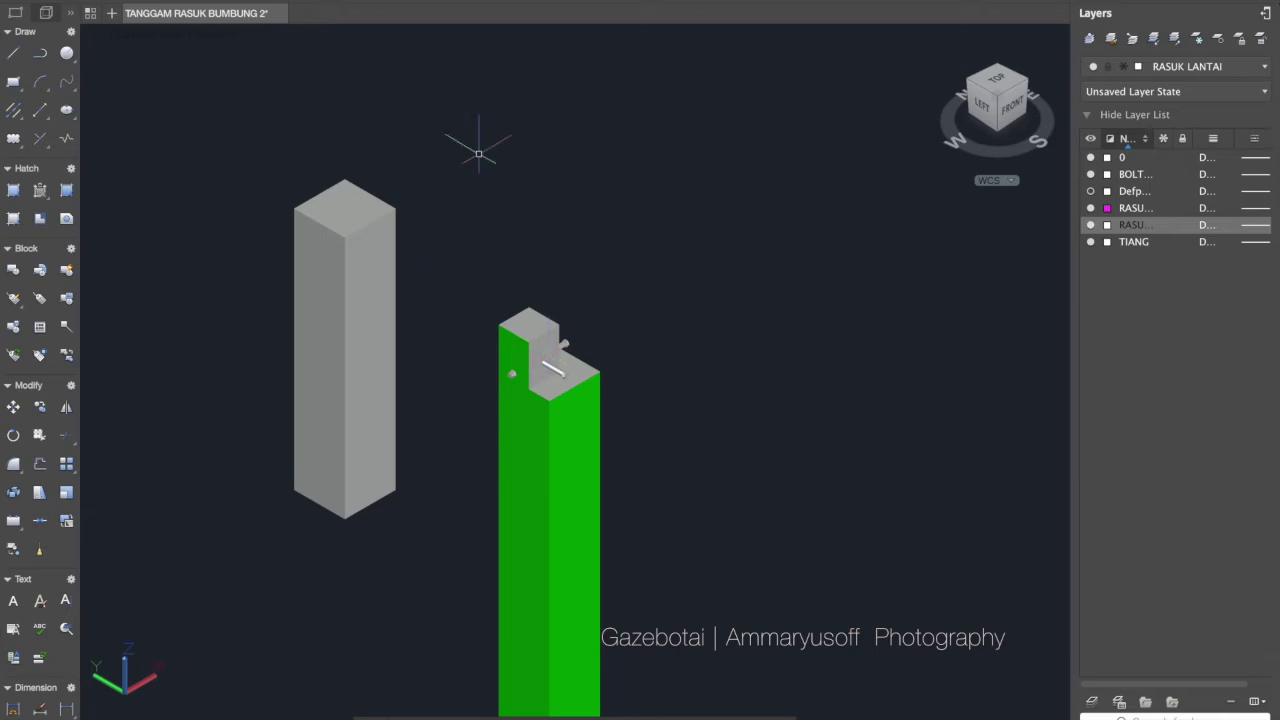
pyautogui.click(235, 35)
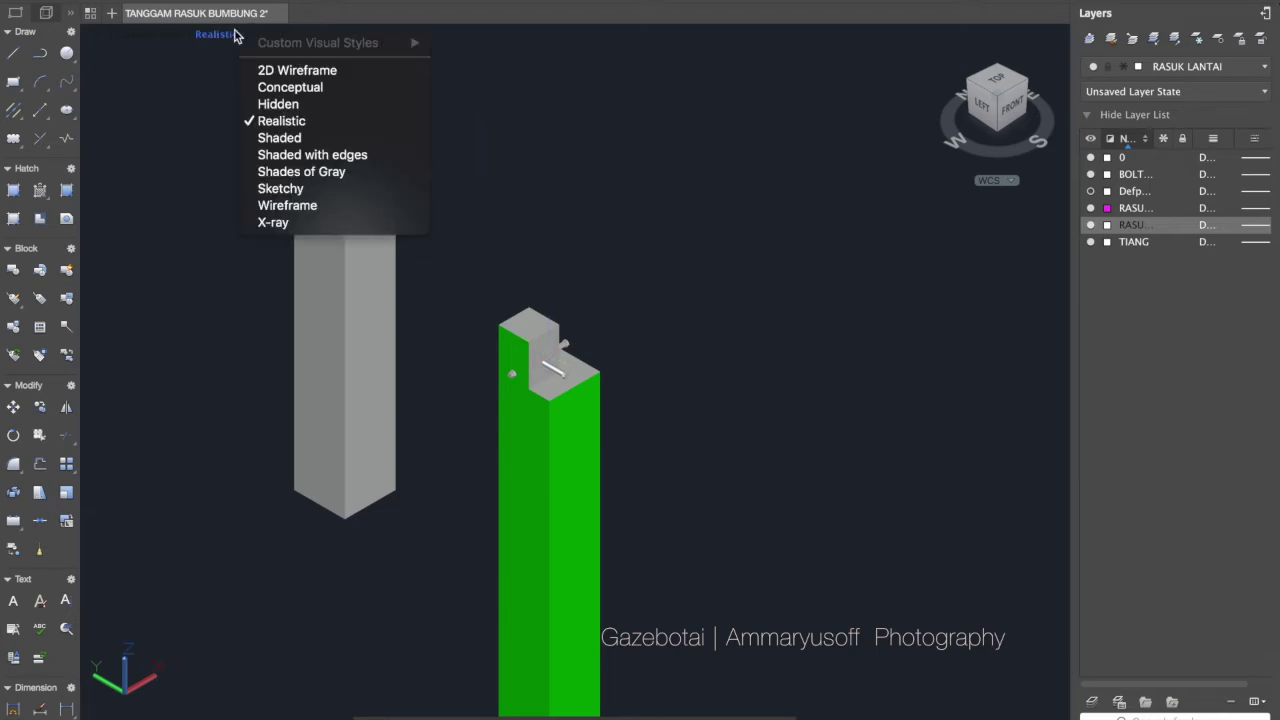
pyautogui.click(292, 72)
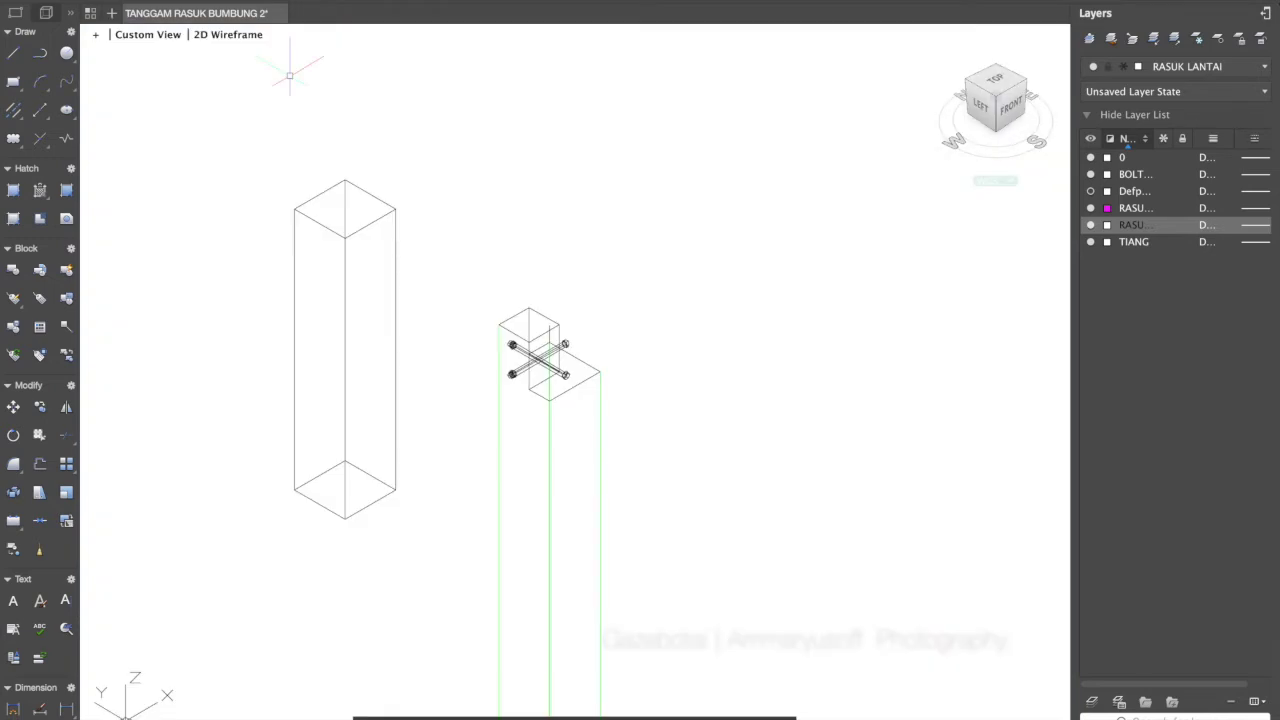
# Copy the magenta roof beam nearest the floor frame by its midpoint along the X axis to just beyond the green post's upper end
pyautogui.scroll(-5, 425, 110)
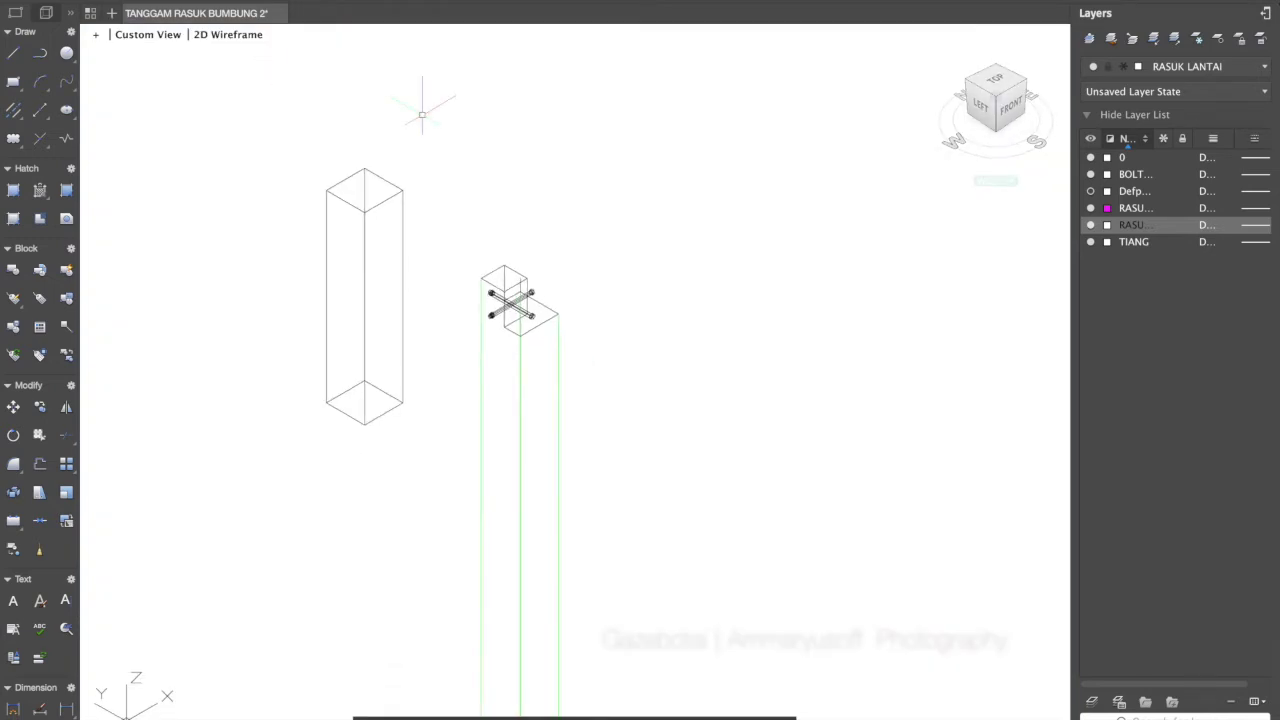
pyautogui.scroll(-1, 422, 115)
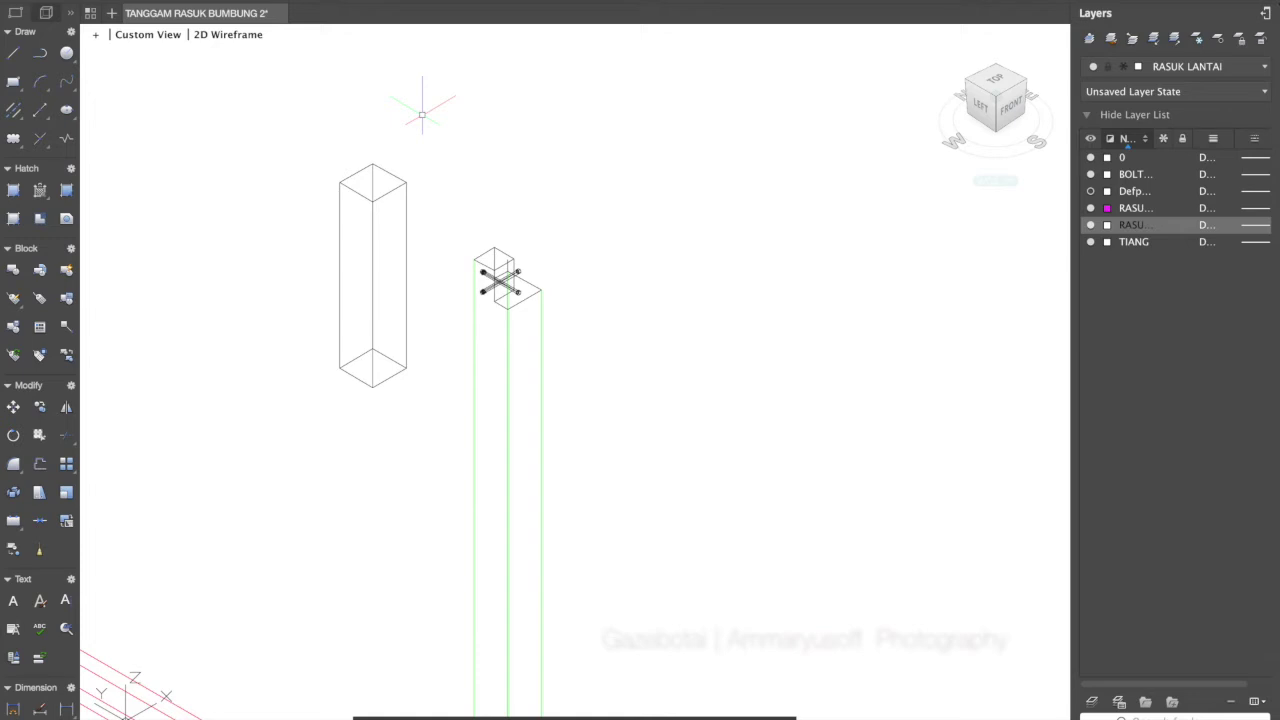
pyautogui.write('z')
pyautogui.press('Return')
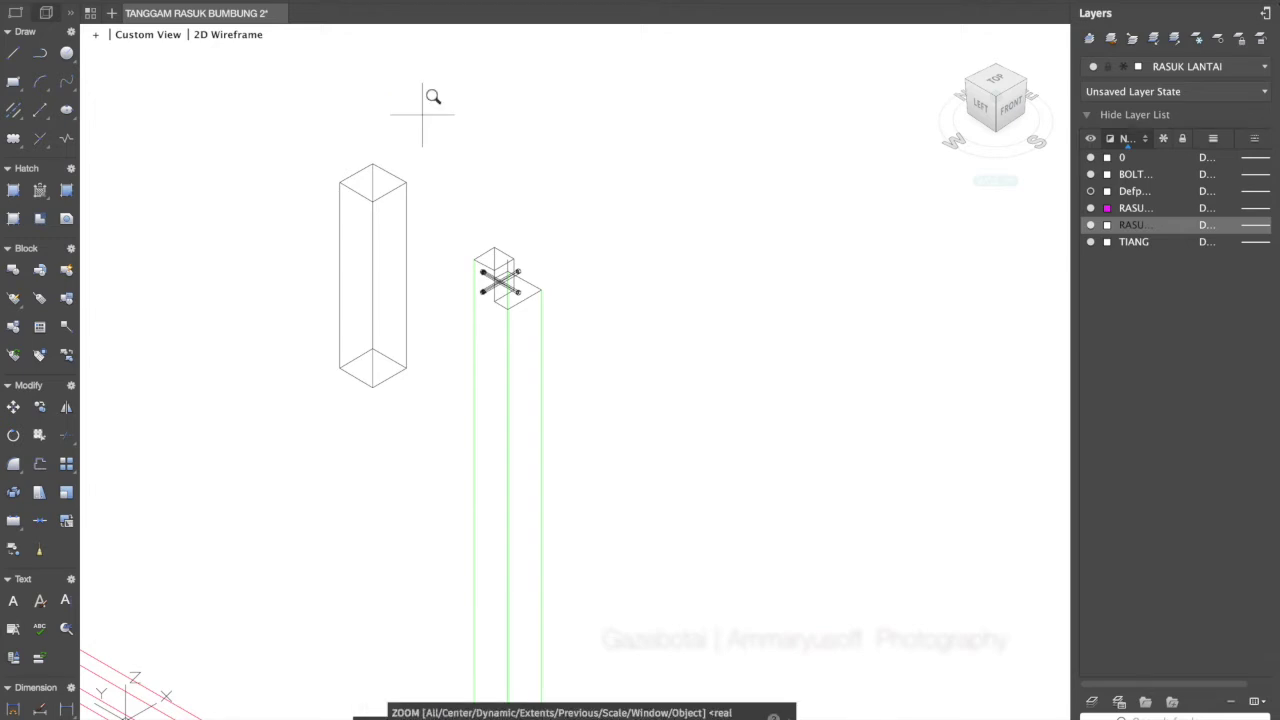
pyautogui.write('a')
pyautogui.press('Return')
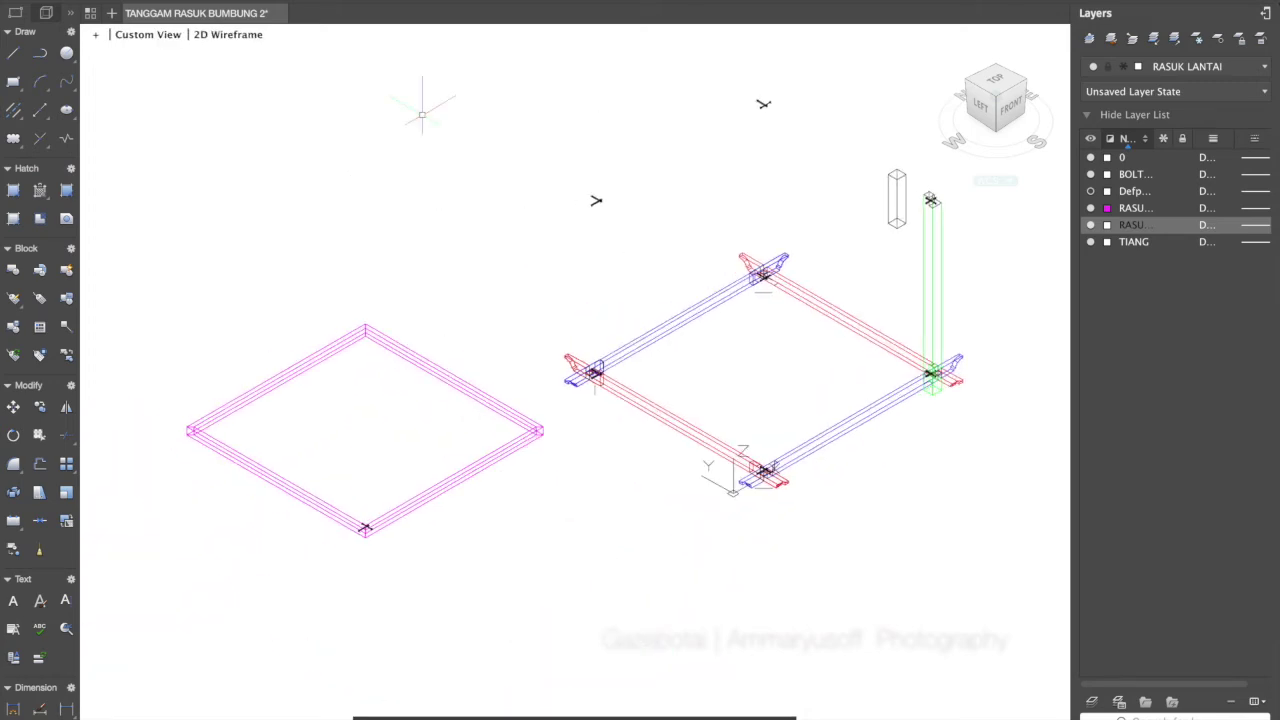
pyautogui.write('cp')
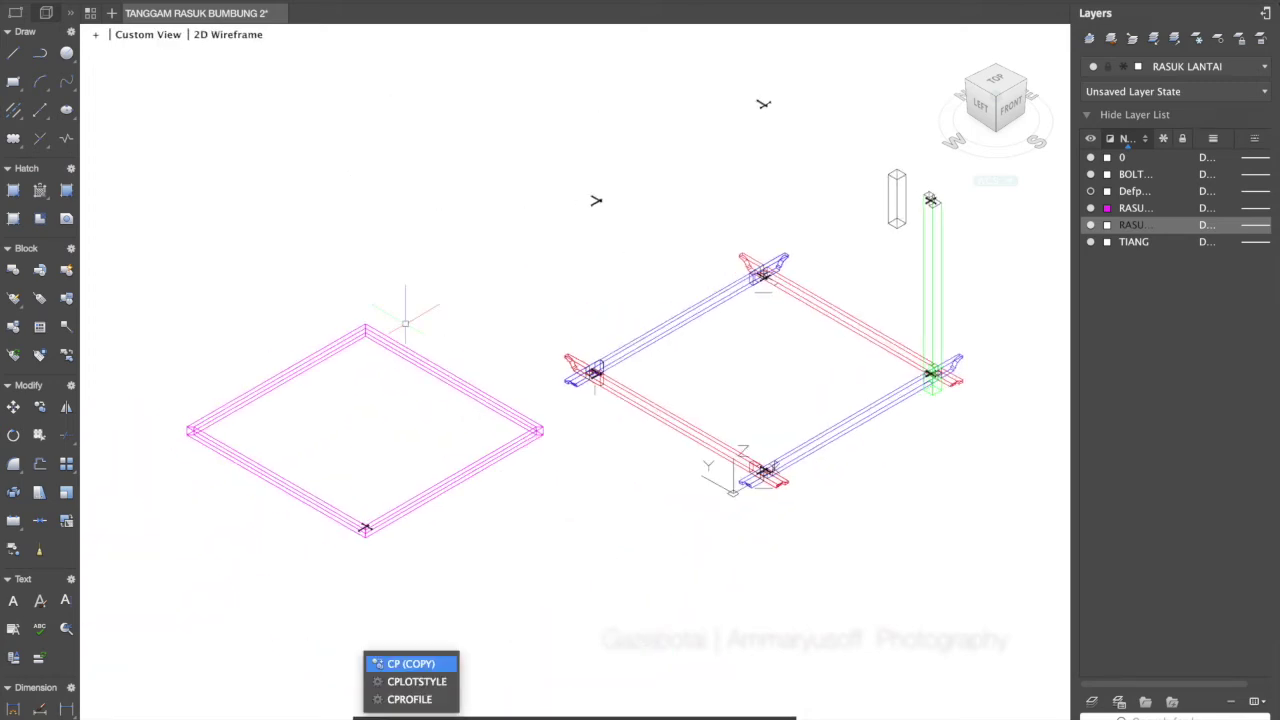
pyautogui.press('Return')
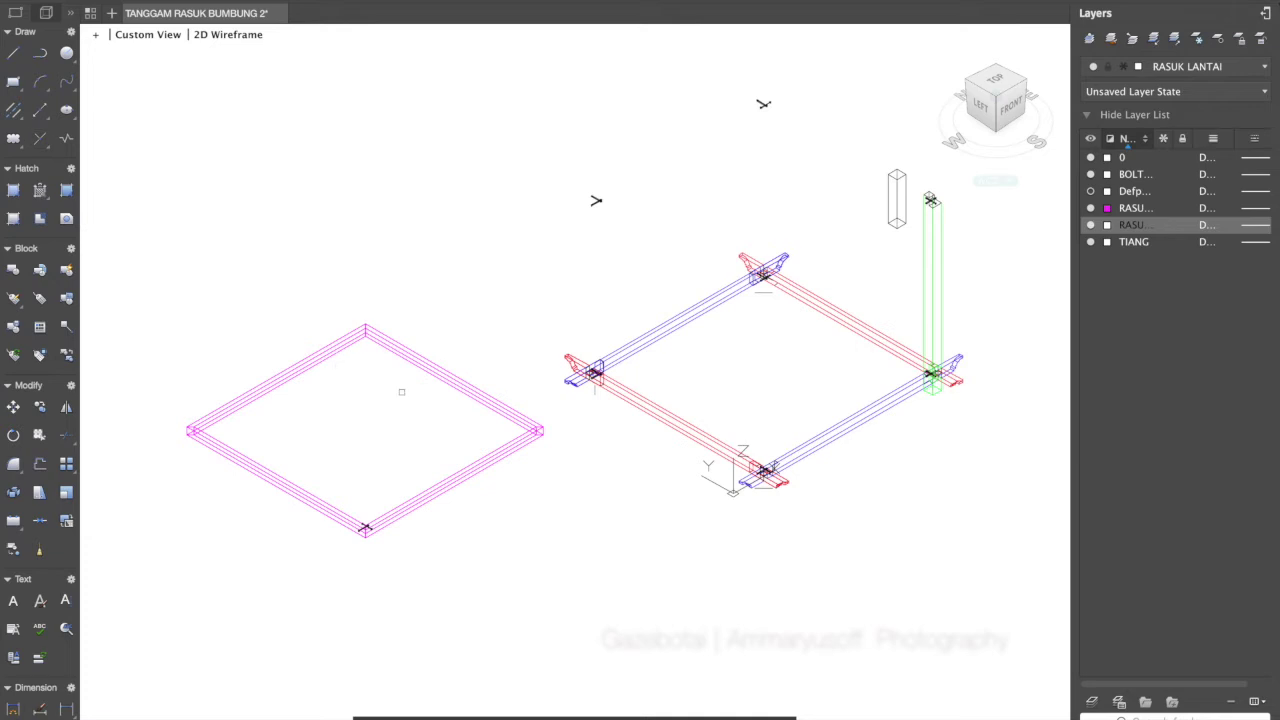
pyautogui.click(409, 356)
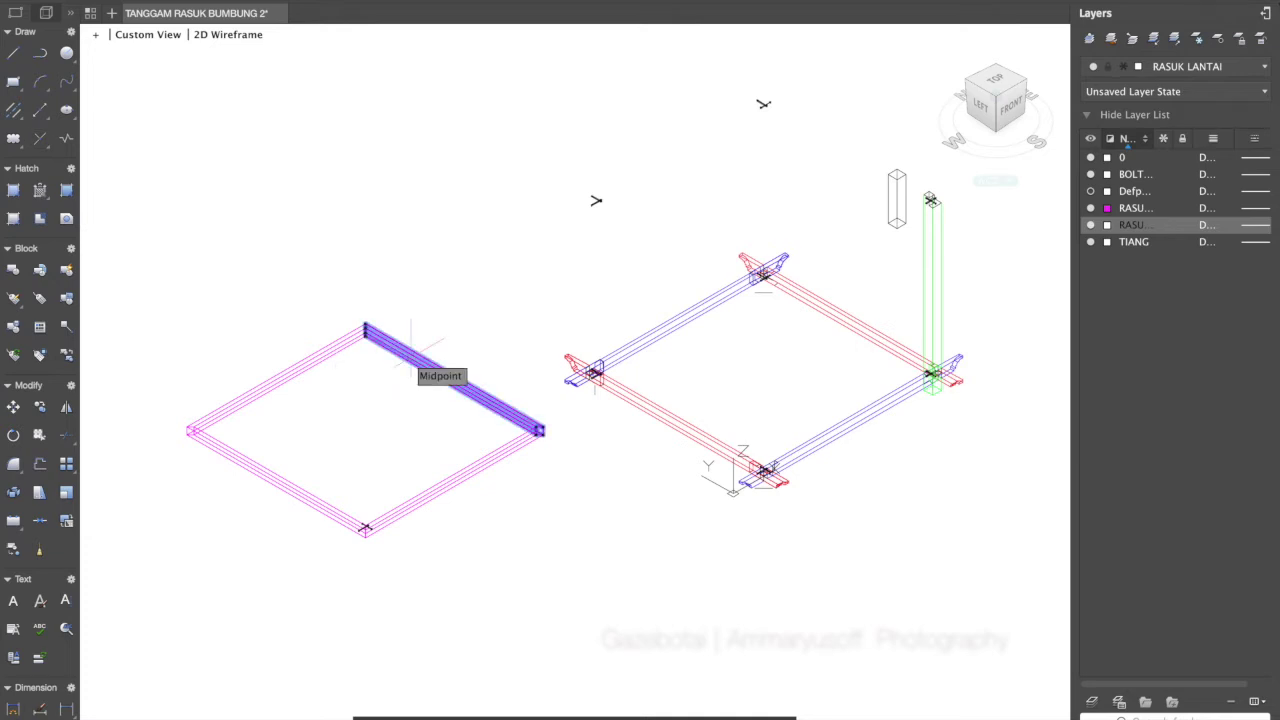
pyautogui.moveTo(420, 349); pyautogui.dragTo(840, 112)
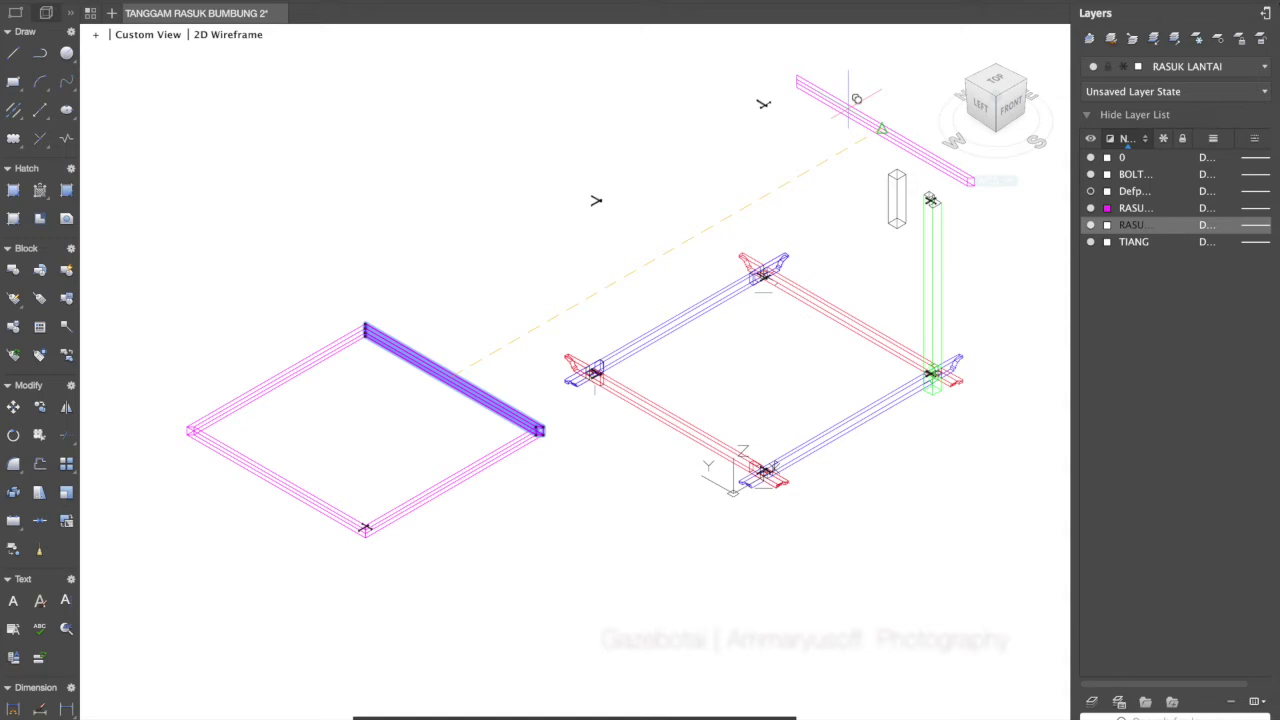
pyautogui.click(852, 99)
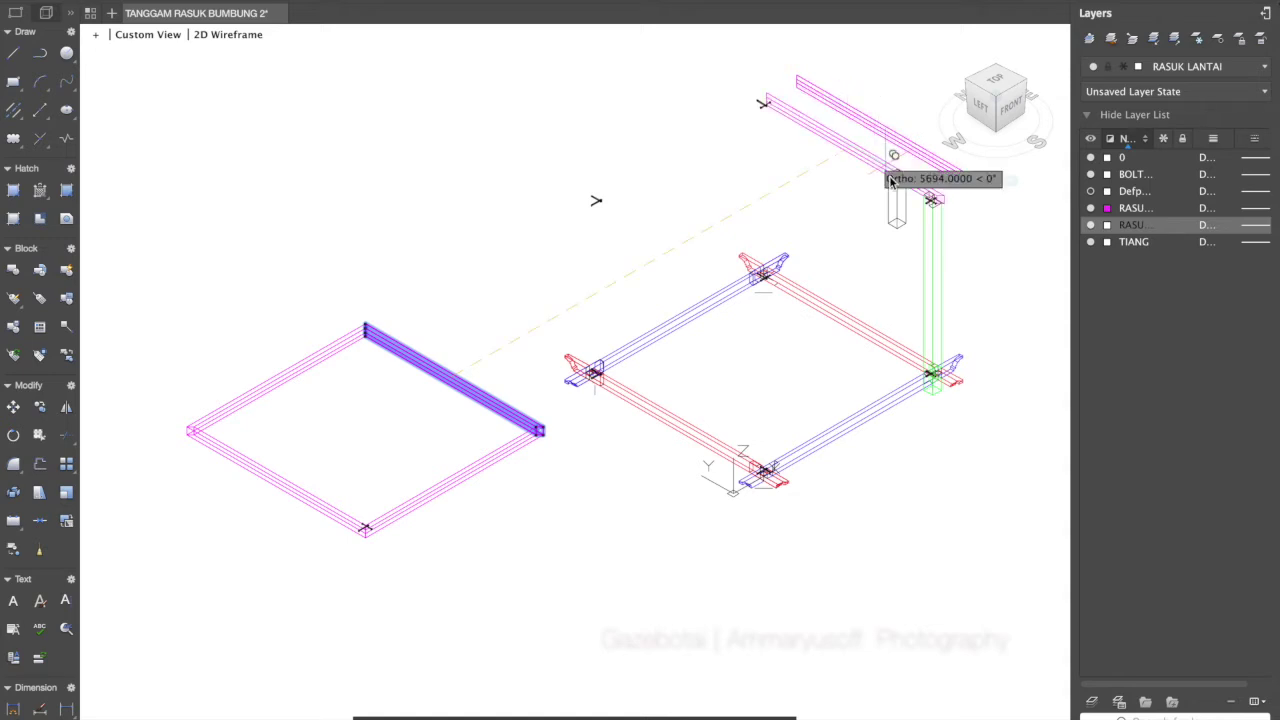
pyautogui.press('Escape')
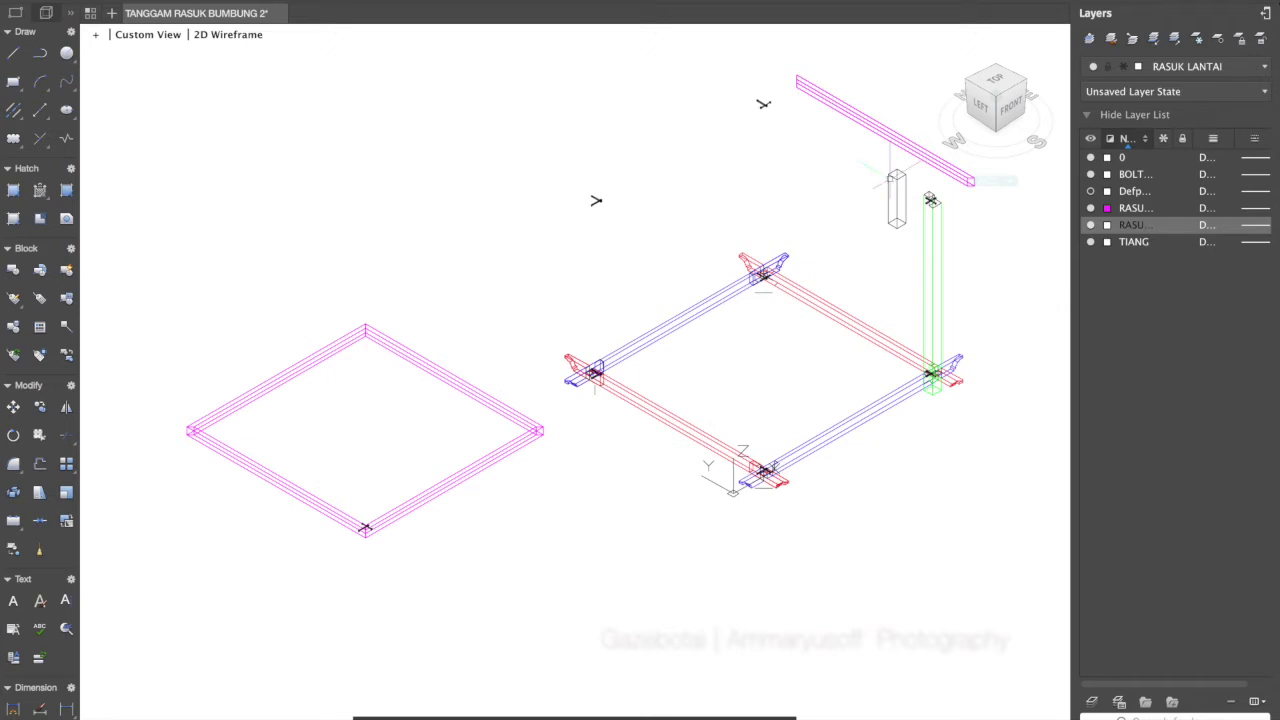
# Examine the copied beam's end together with the detached box and the notched upper end of the green post
pyautogui.write('z')
pyautogui.press('Return')
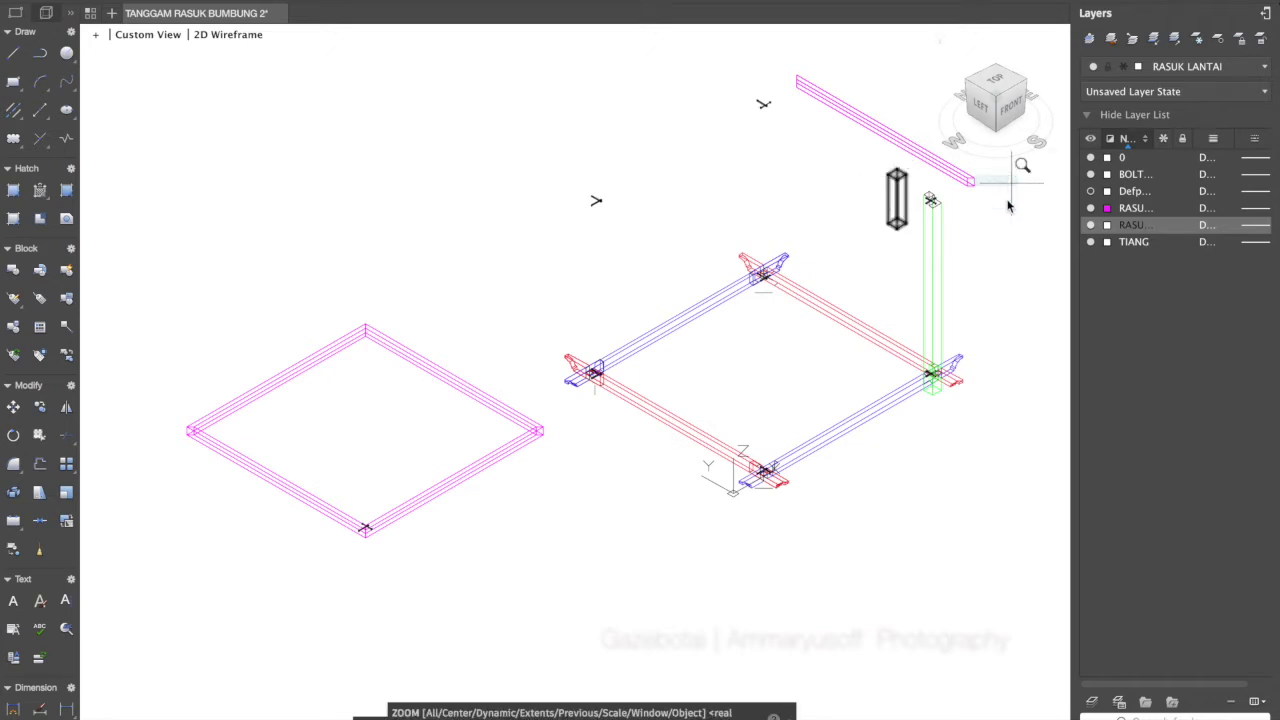
pyautogui.click(980, 246)
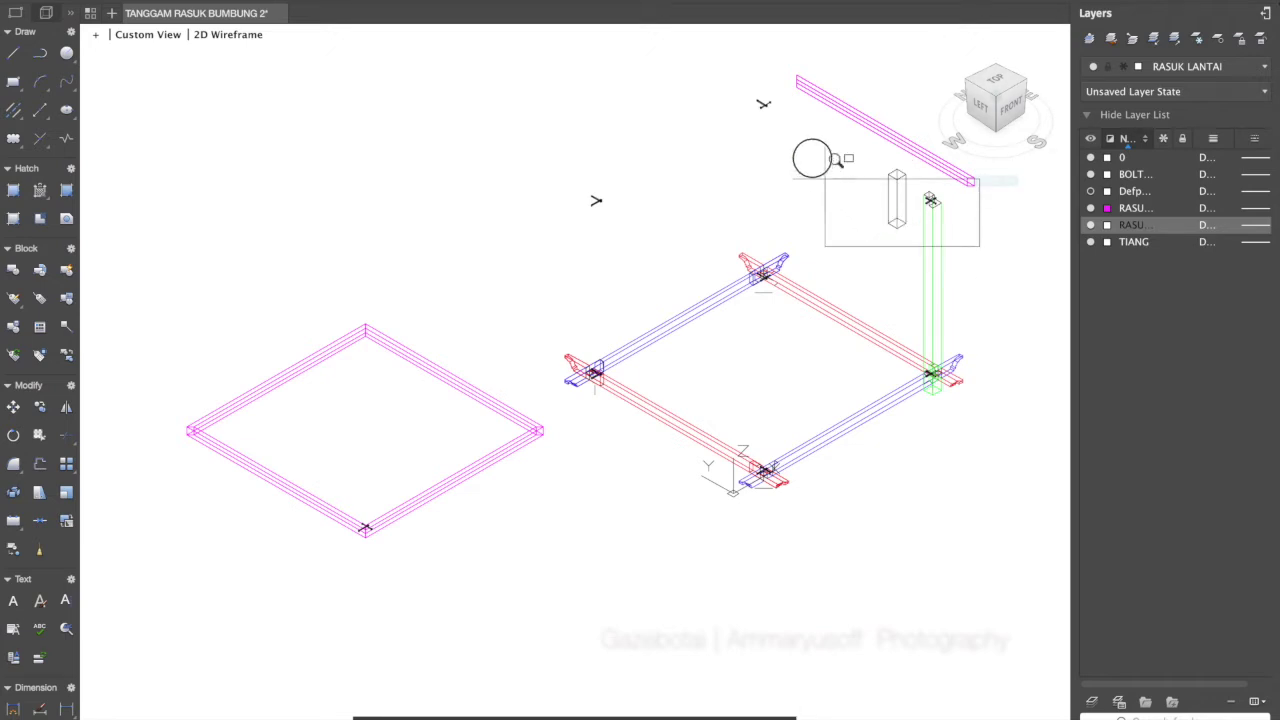
pyautogui.click(820, 97)
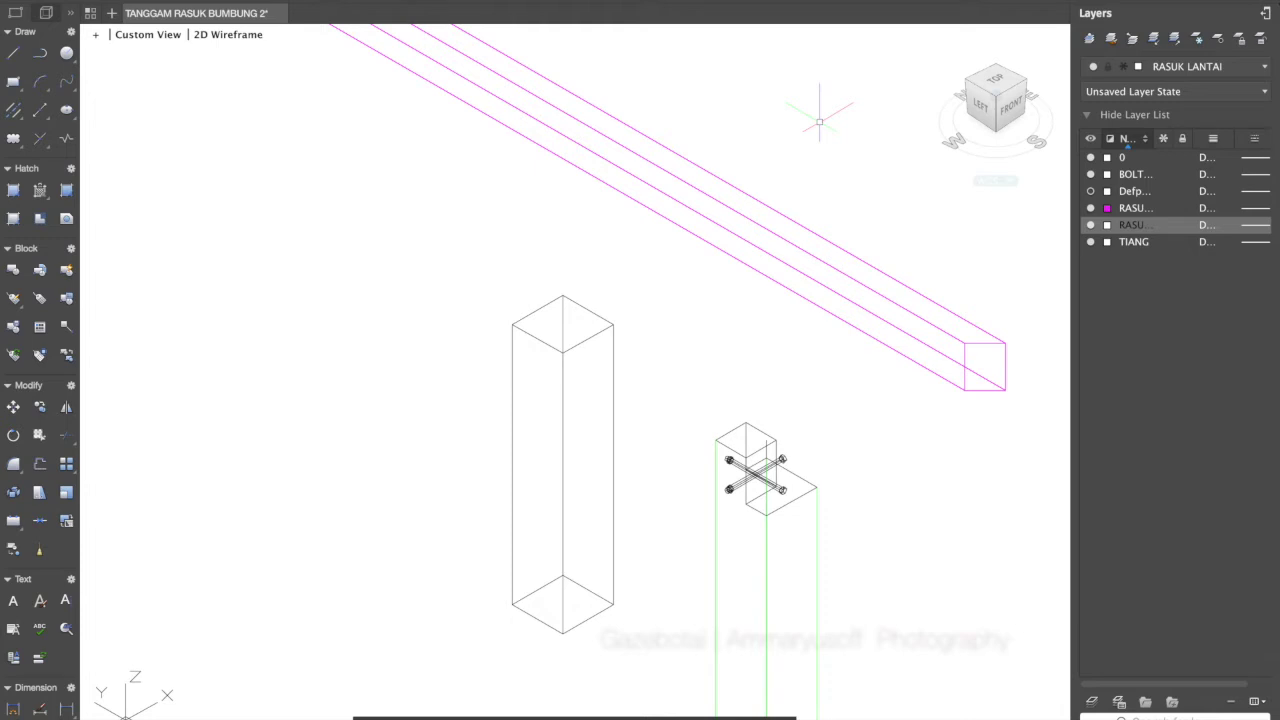
pyautogui.scroll(1, 819, 121)
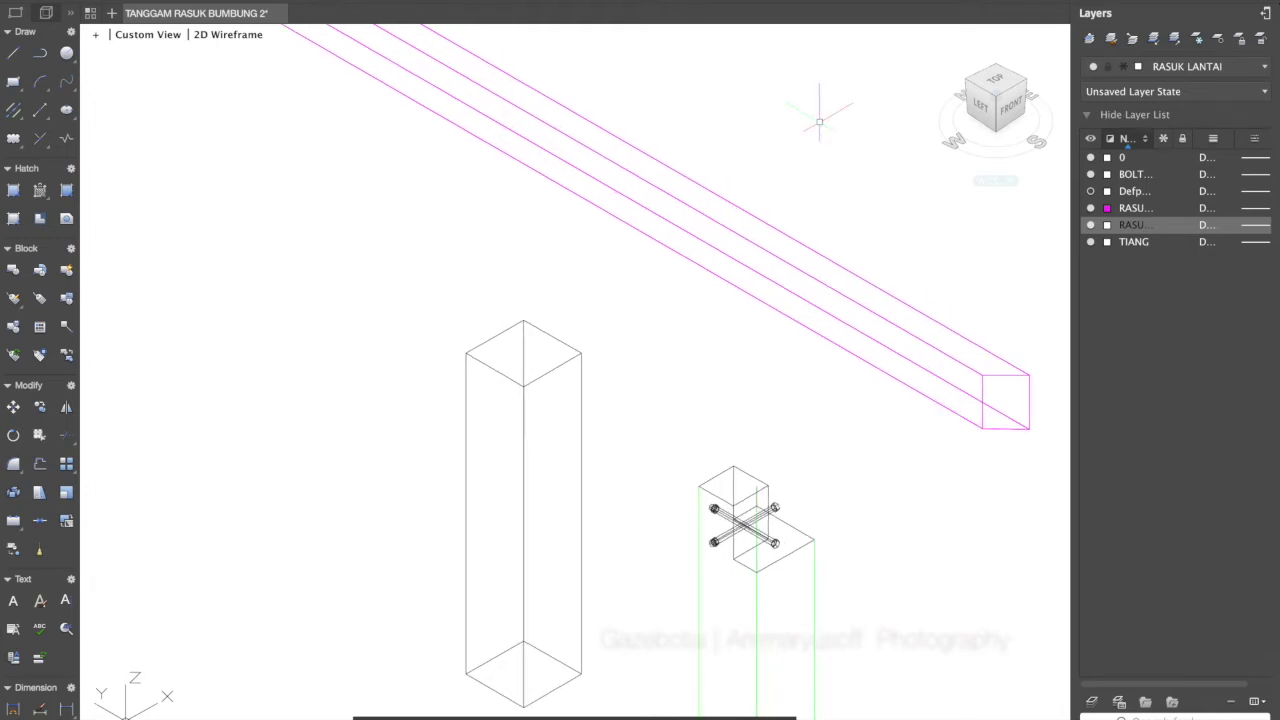
pyautogui.moveTo(819, 121)
pyautogui.mouseDown(button='middle')
pyautogui.moveTo(756, 164)
pyautogui.moveTo(716, 132)
pyautogui.mouseUp(button='middle')
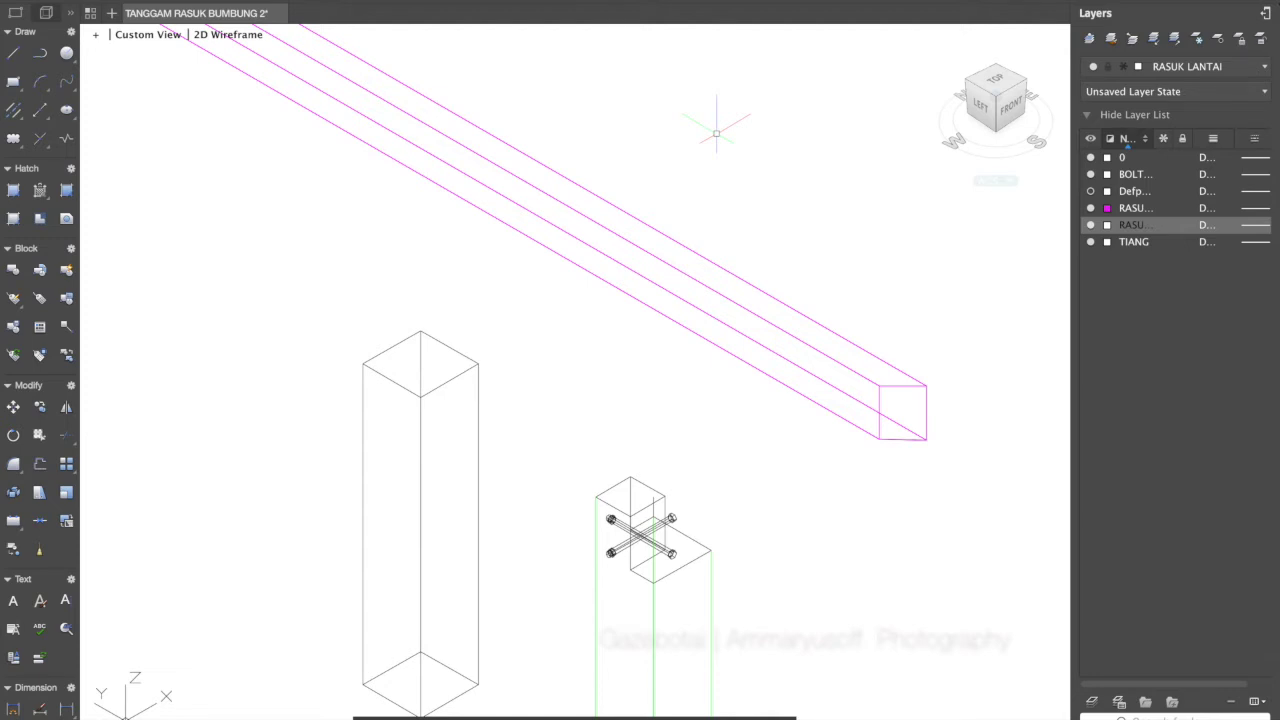
pyautogui.scroll(3, 521, 331)
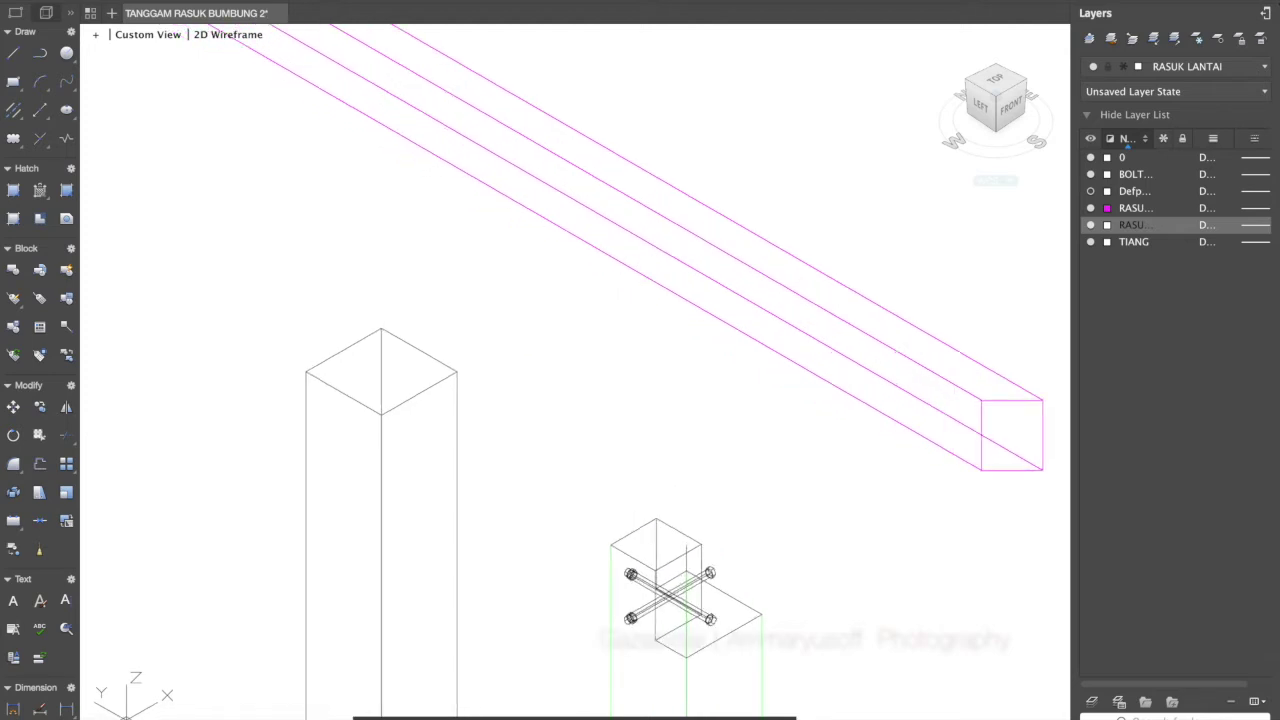
pyautogui.moveTo(521, 331); pyautogui.dragTo(453, 226, button='middle')
pyautogui.scroll(-2, 454, 226)
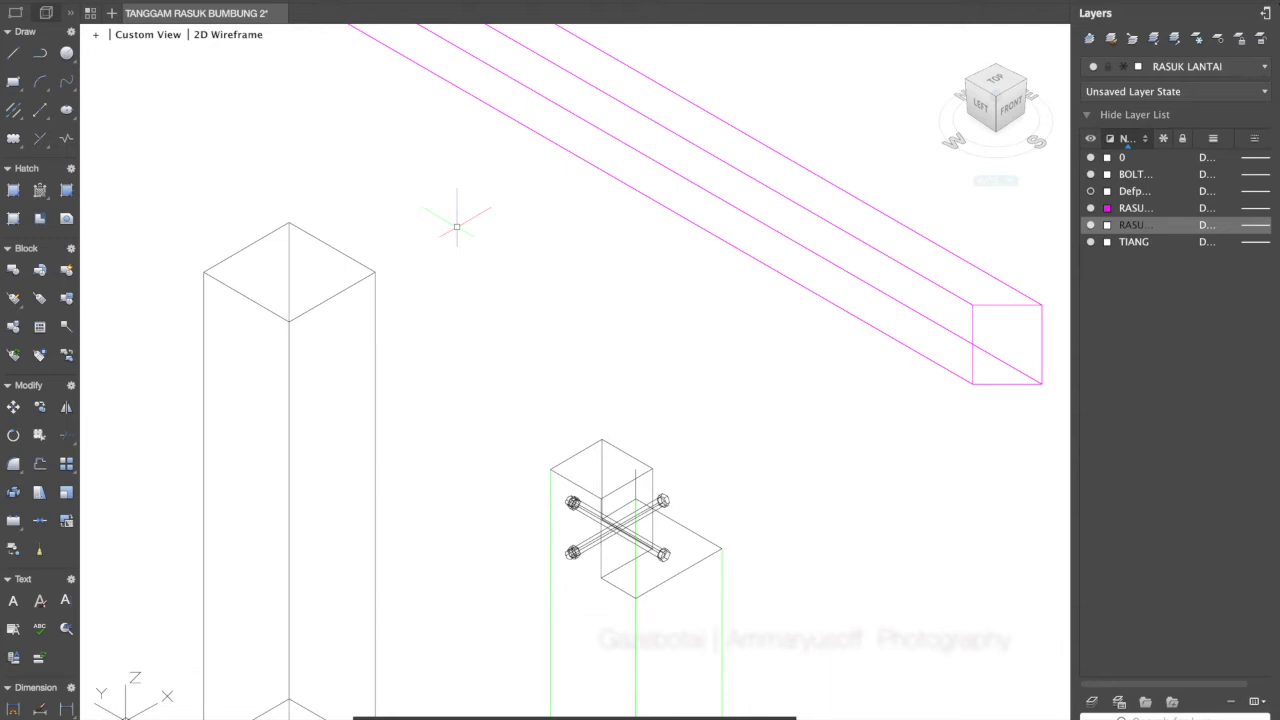
pyautogui.scroll(1, 456, 227)
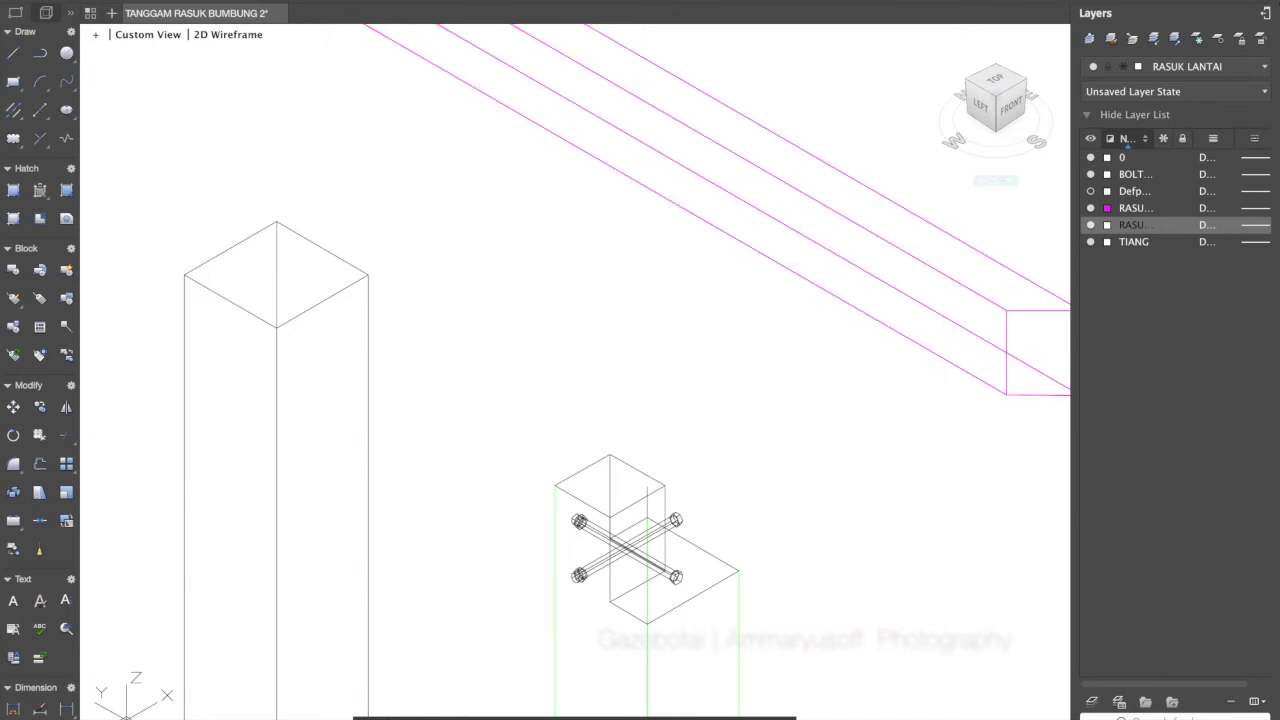
pyautogui.click(937, 352)
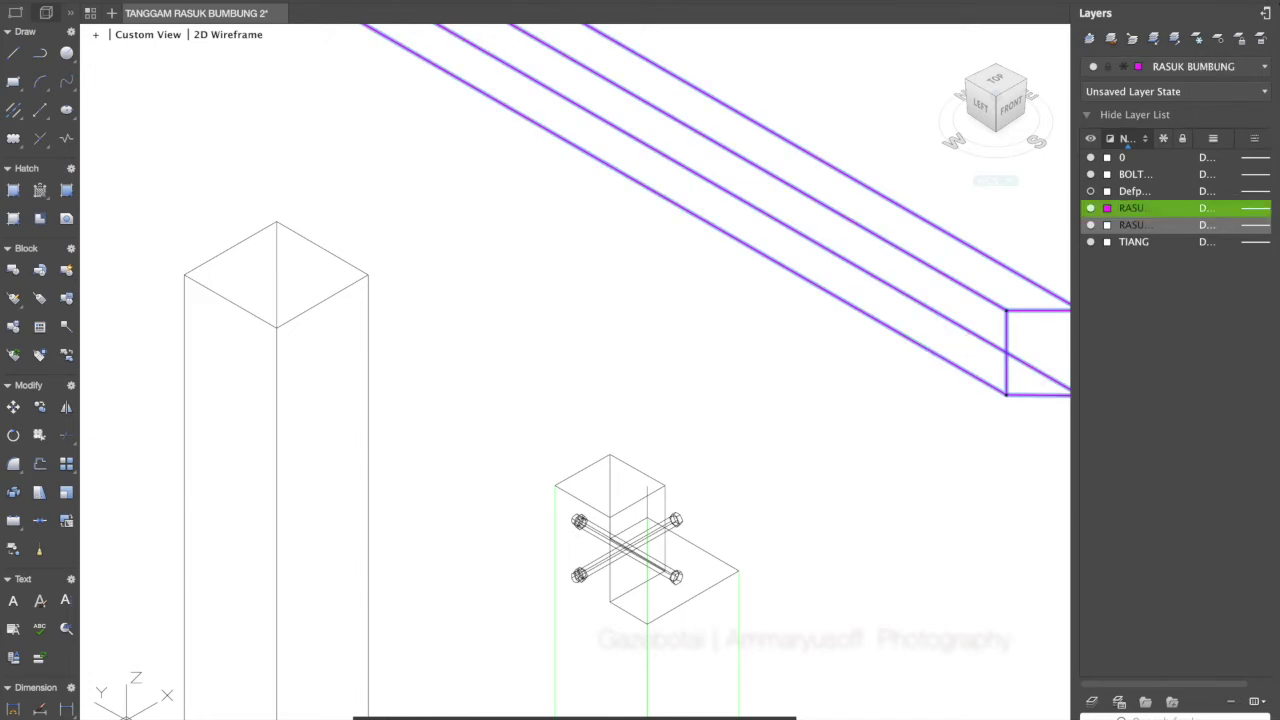
pyautogui.press('Escape')
pyautogui.click(1006, 394)
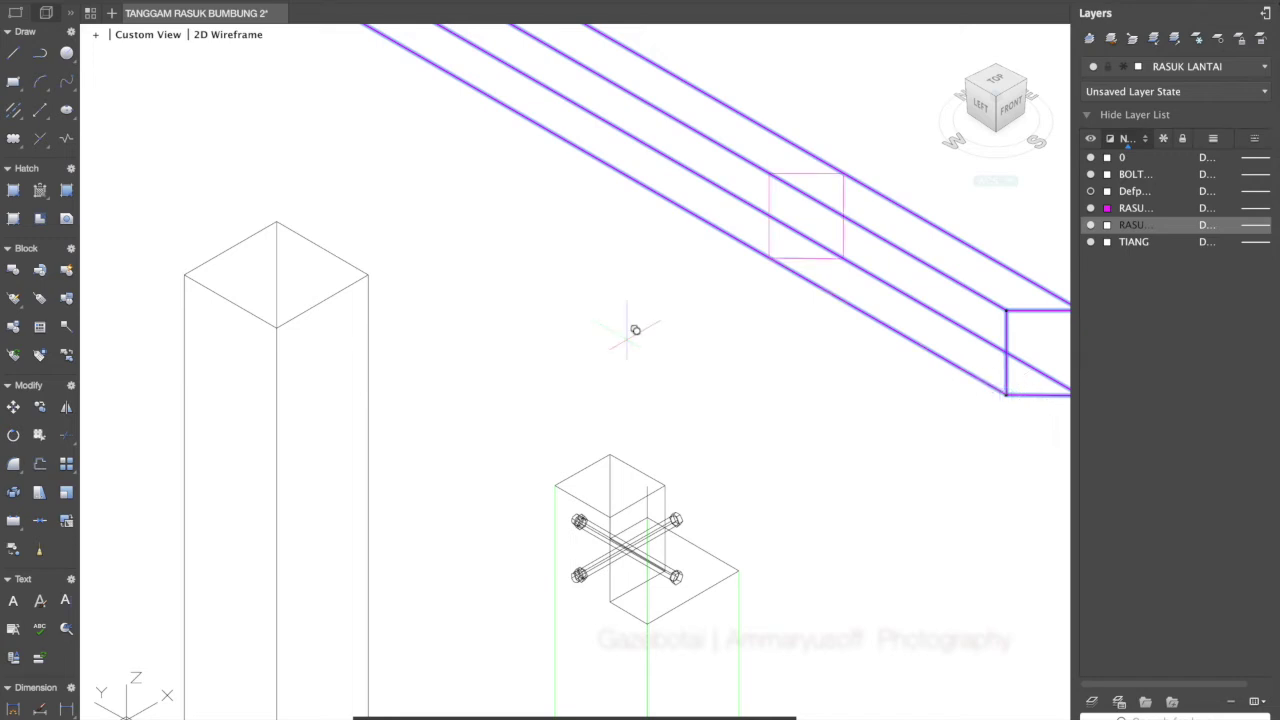
pyautogui.press('Escape')
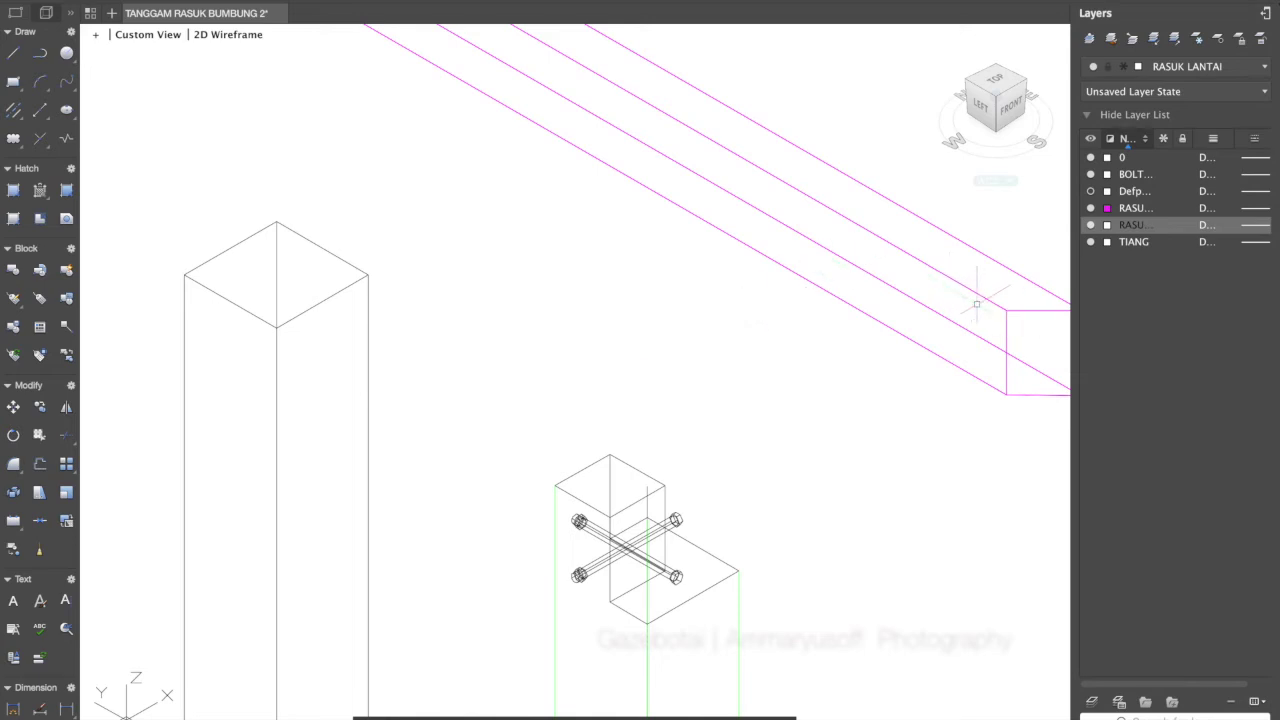
# Copy the magenta beam beside the post from its upper end corner onto the adjoining top vertex of the detached box
pyautogui.write('cp')
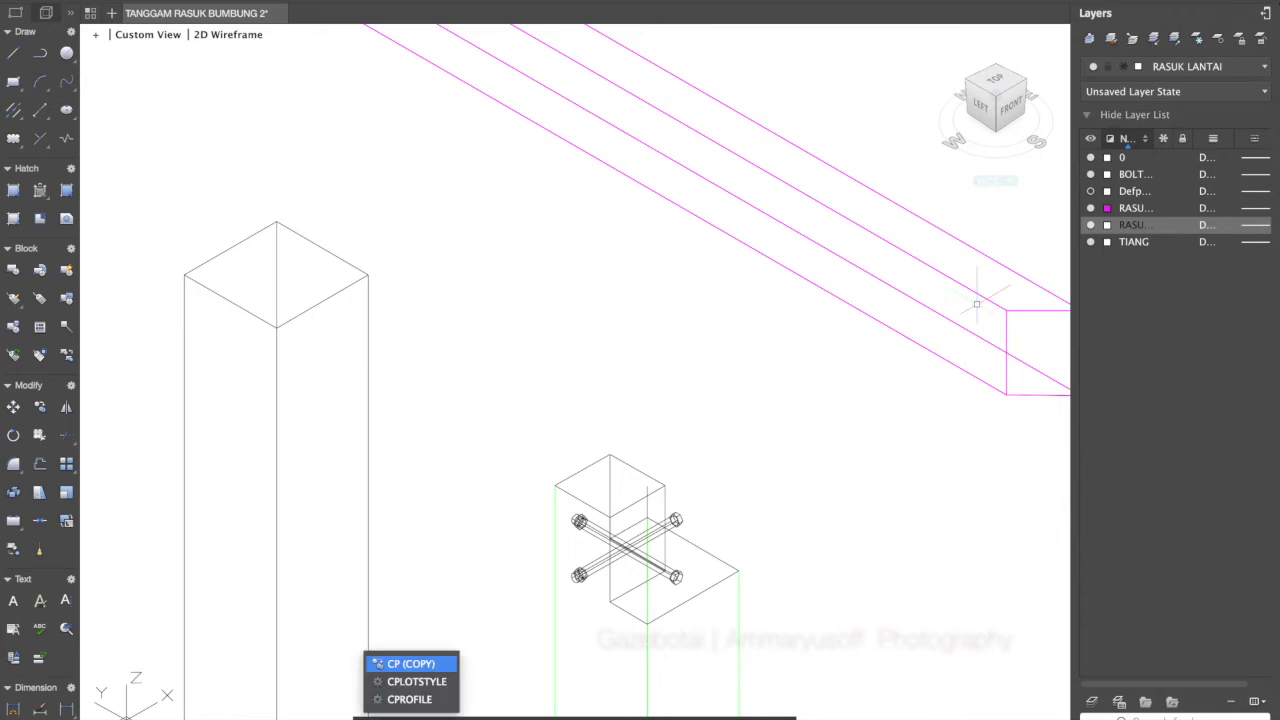
pyautogui.press('Return')
pyautogui.click(985, 301)
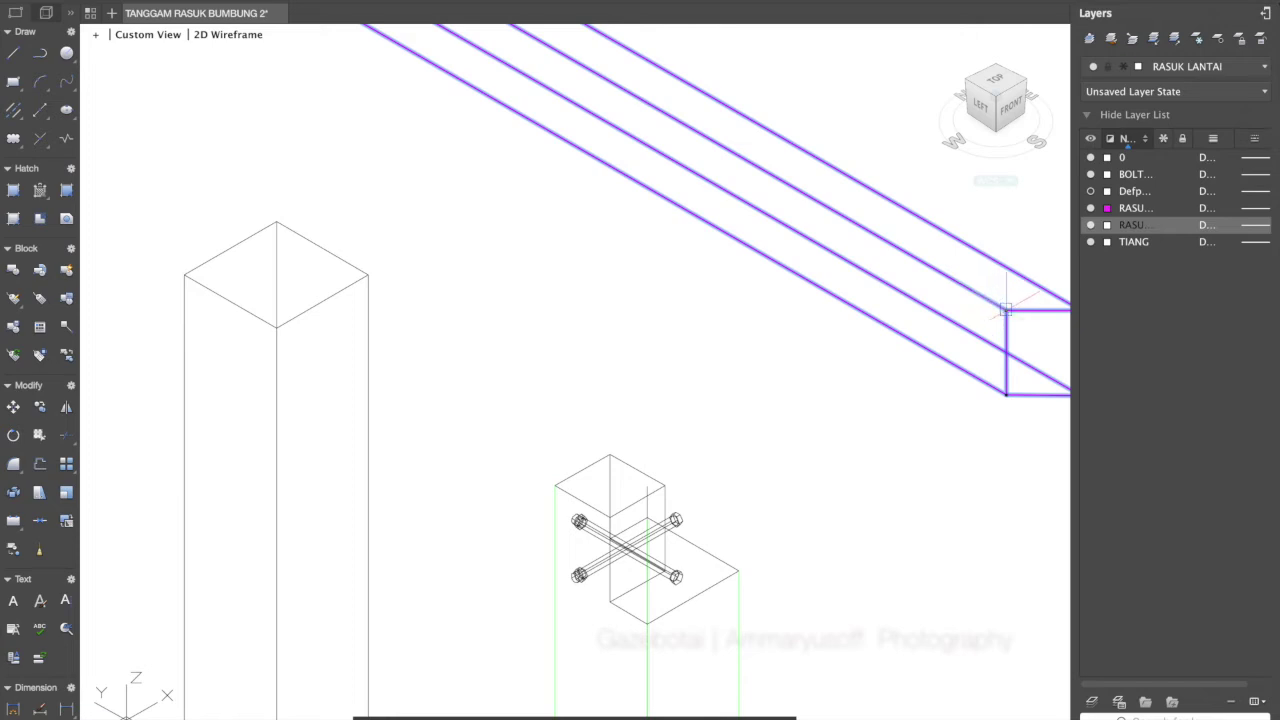
pyautogui.click(1005, 310)
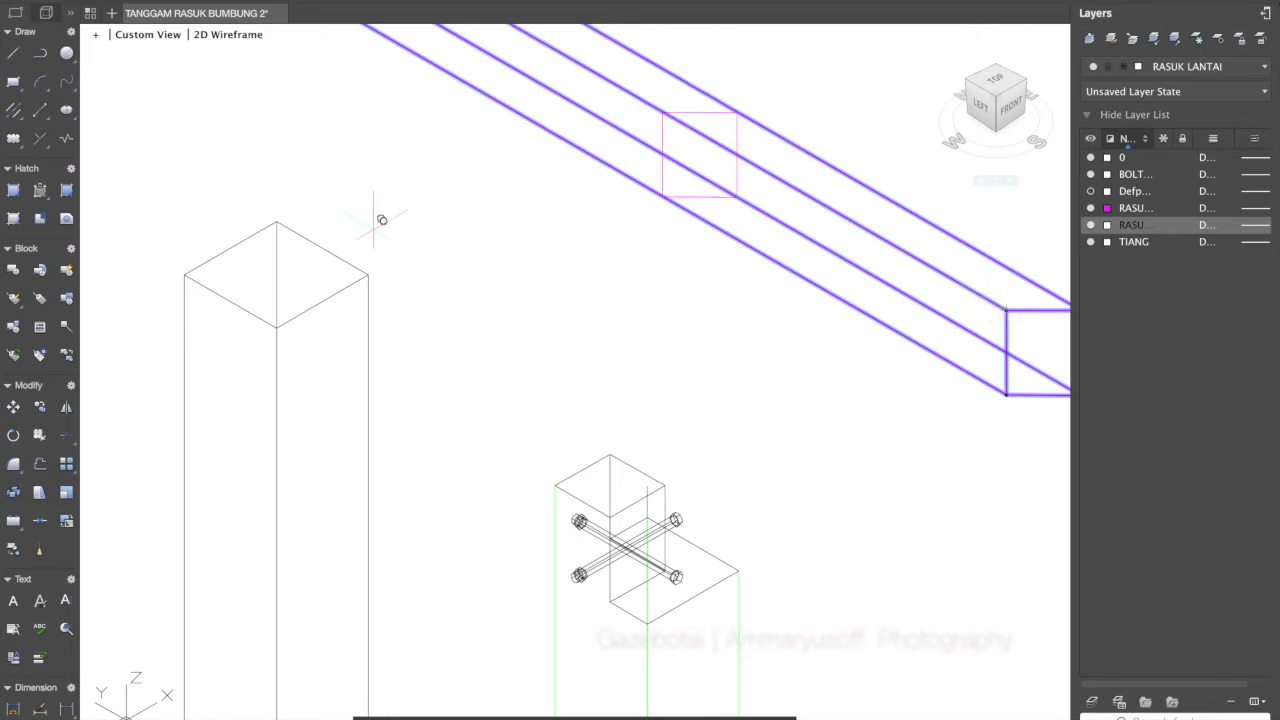
pyautogui.click(368, 274)
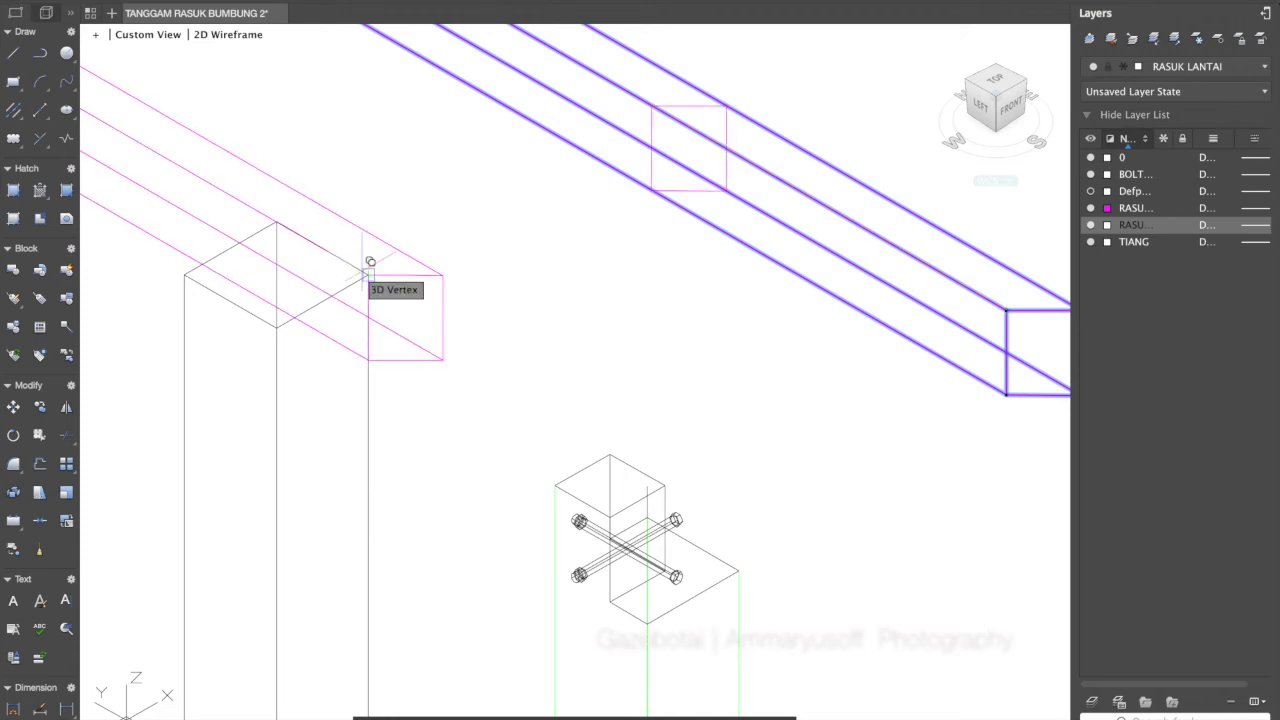
pyautogui.press('Escape')
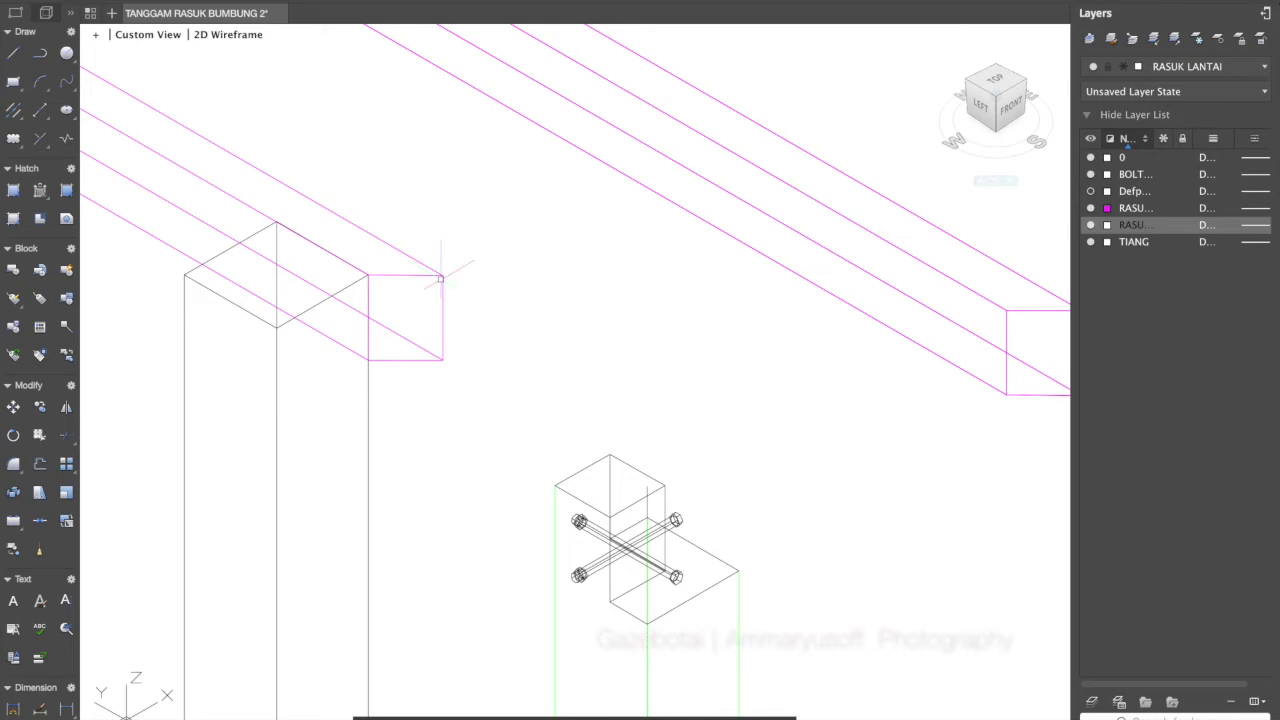
# Move the copied magenta beam from its outer upper end corner onto the adjacent top corner of the detached box
pyautogui.write('m')
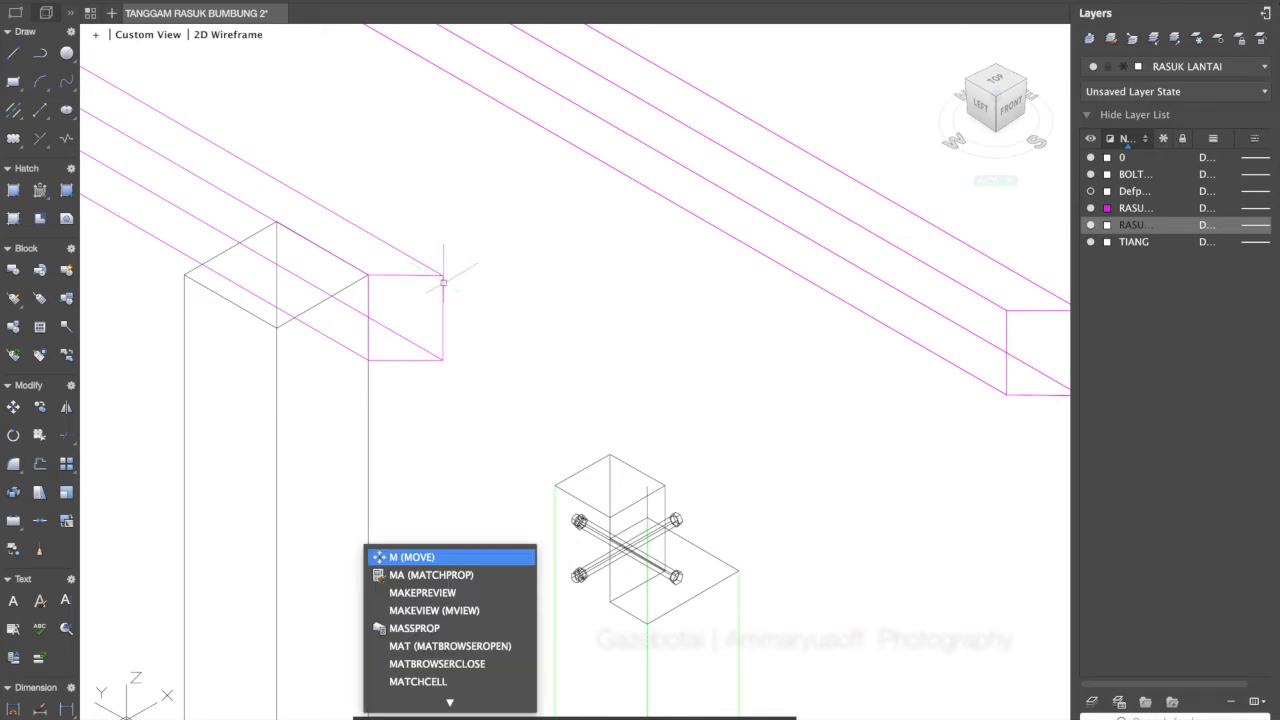
pyautogui.press('Return')
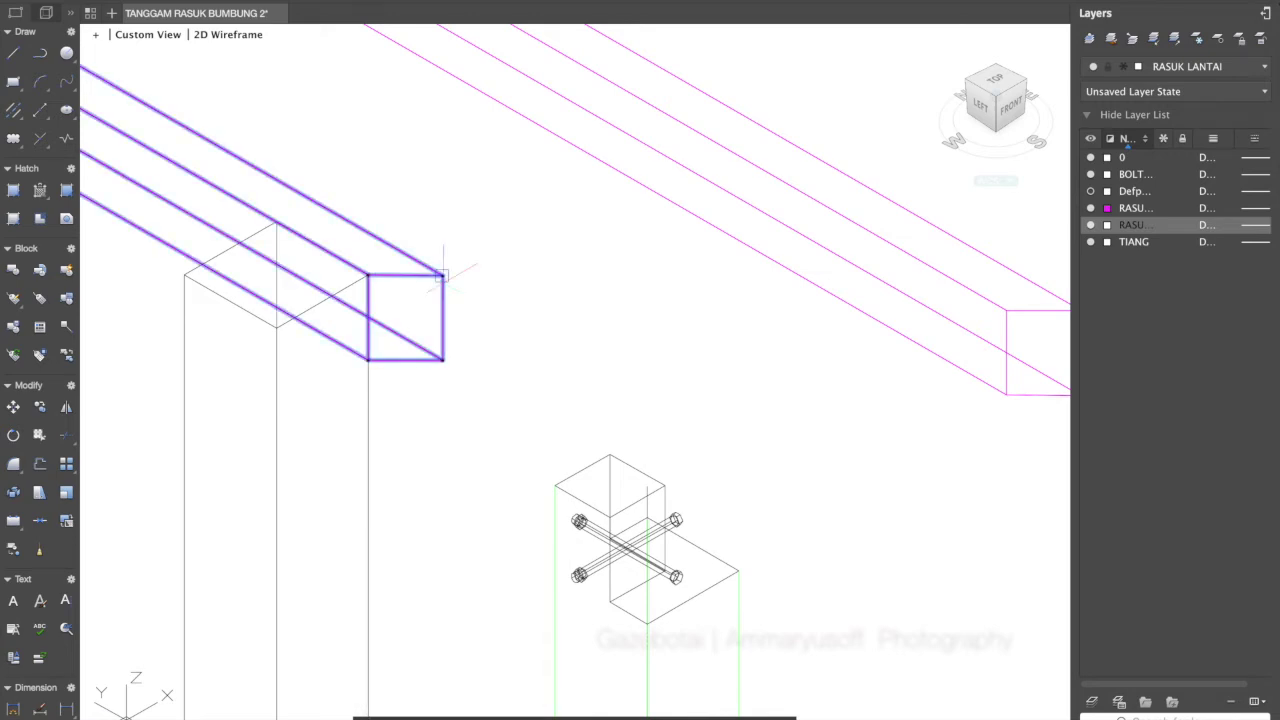
pyautogui.click(443, 276)
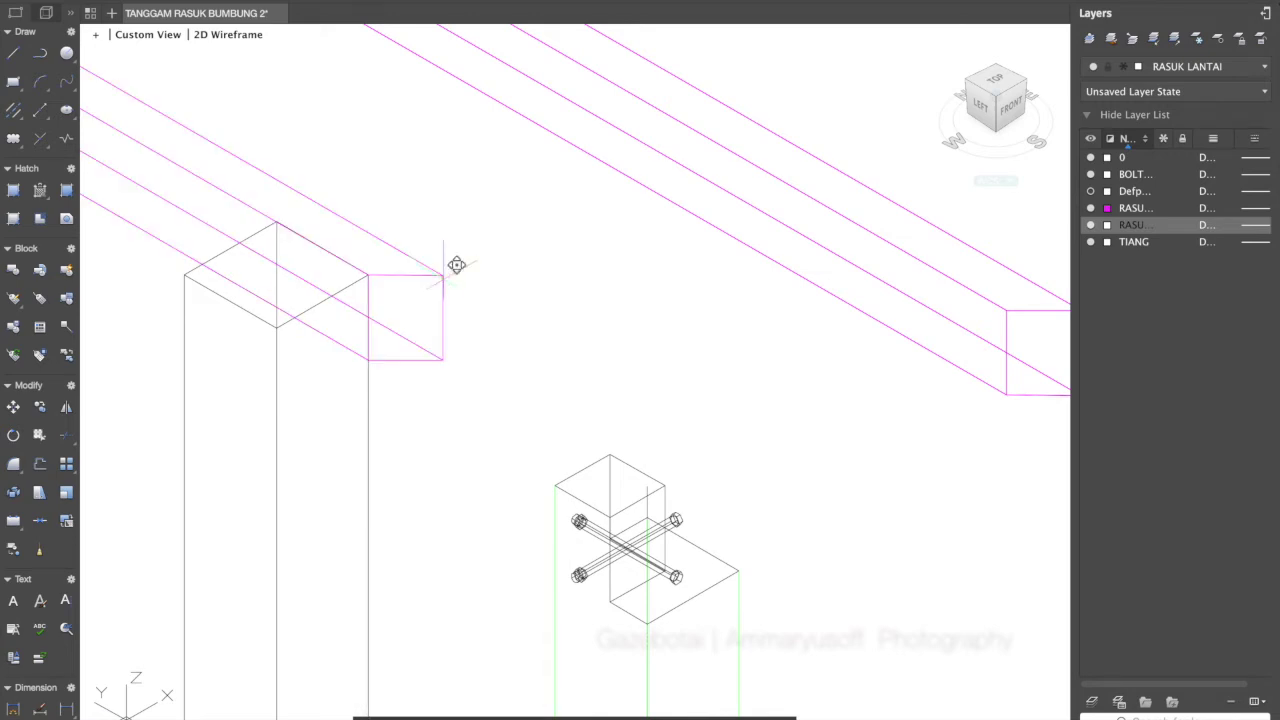
pyautogui.click(358, 267)
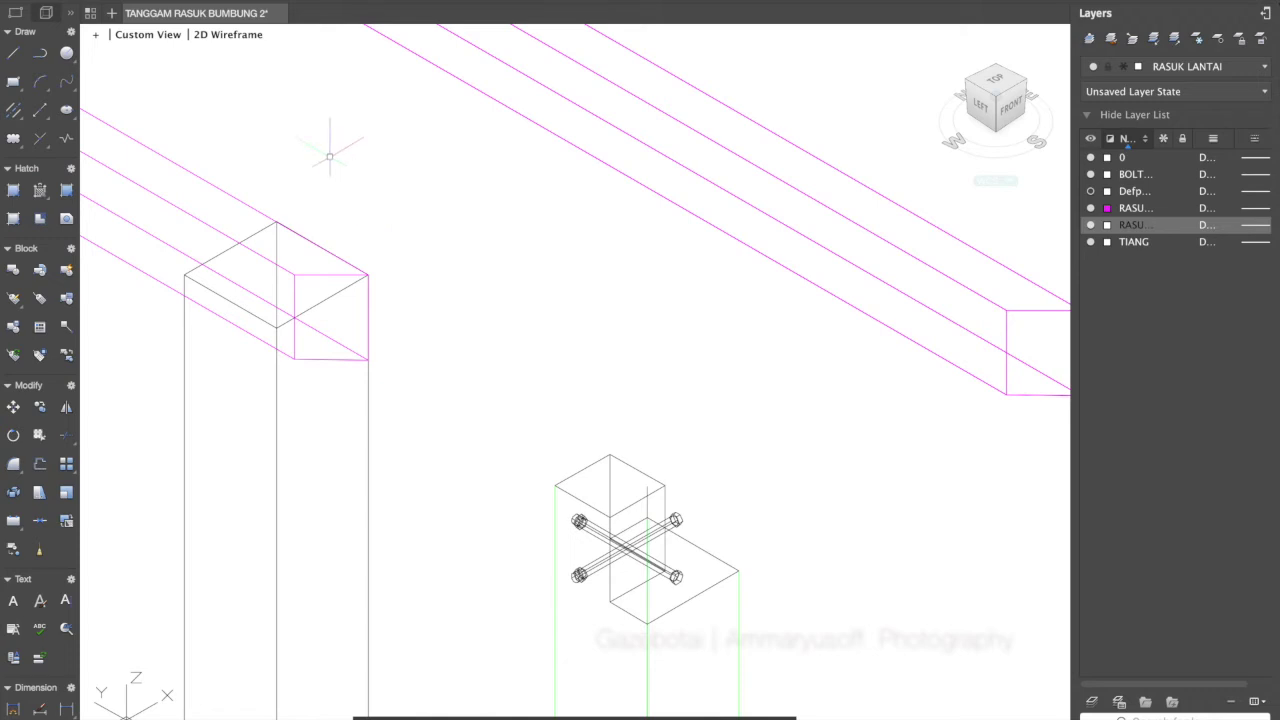
# View the detached box and the beam overlapping its upper end in the Realistic visual style
pyautogui.click(228, 36)
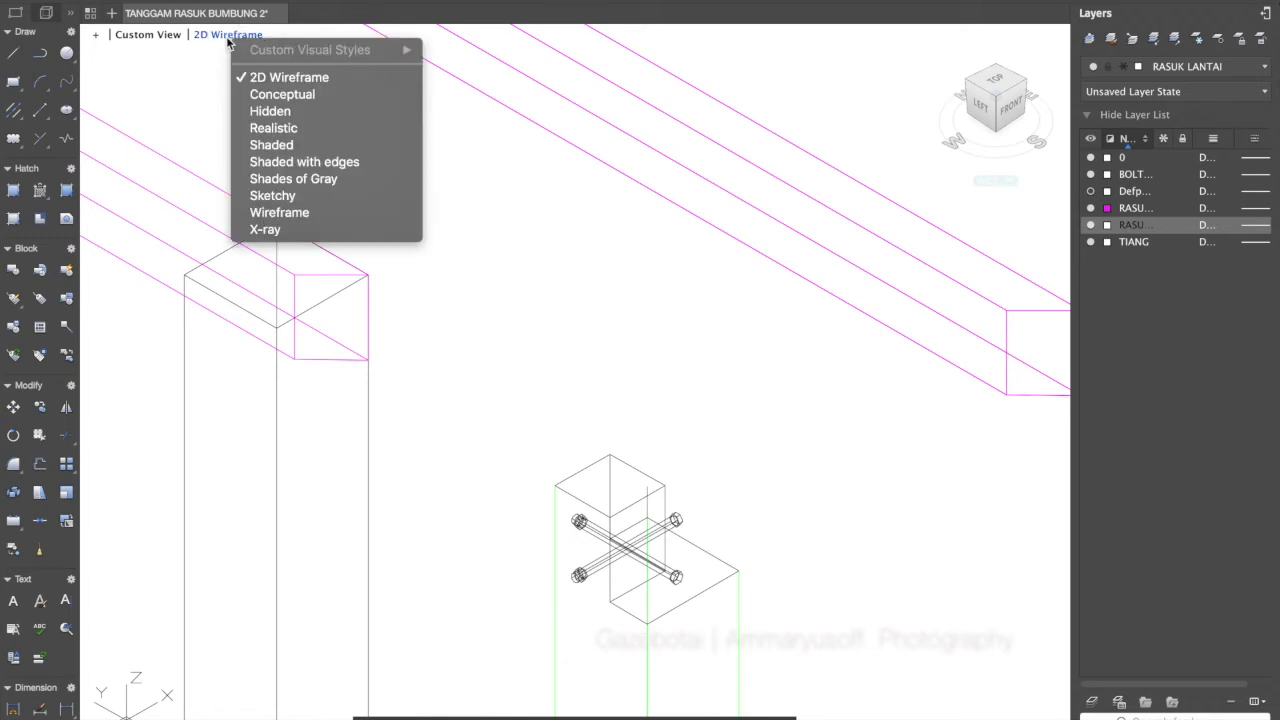
pyautogui.click(281, 130)
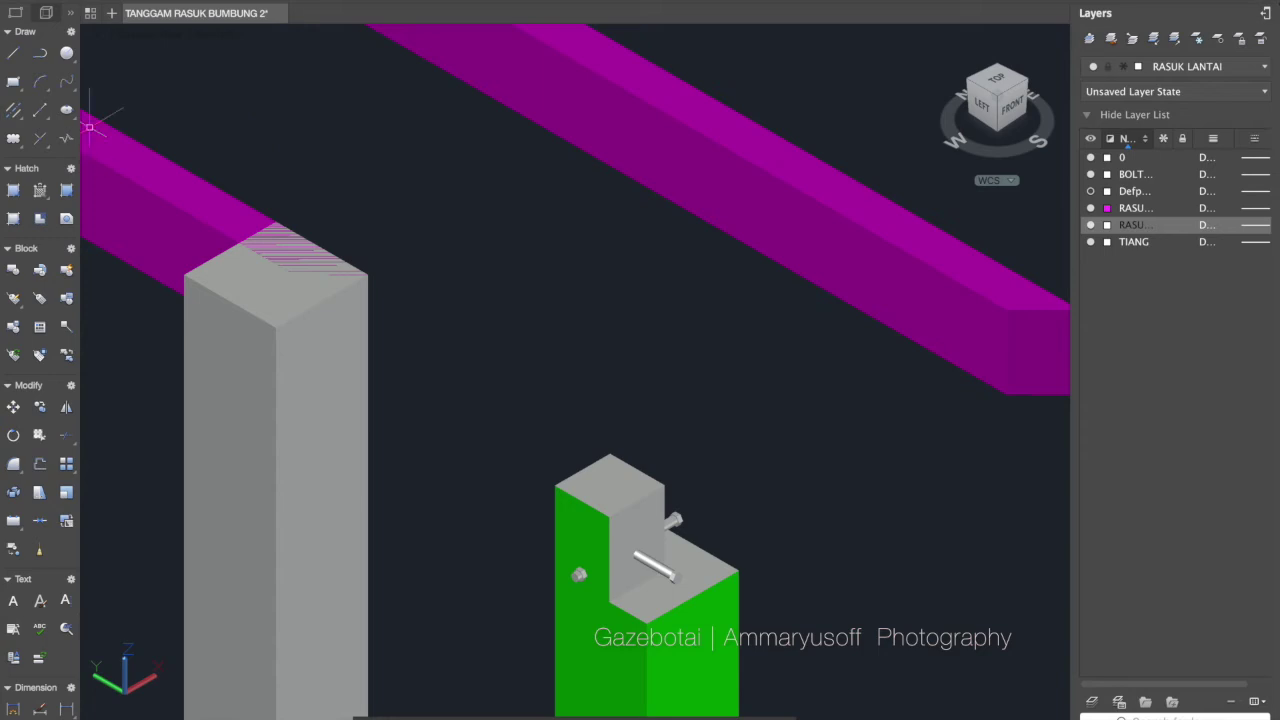
pyautogui.click(162, 155)
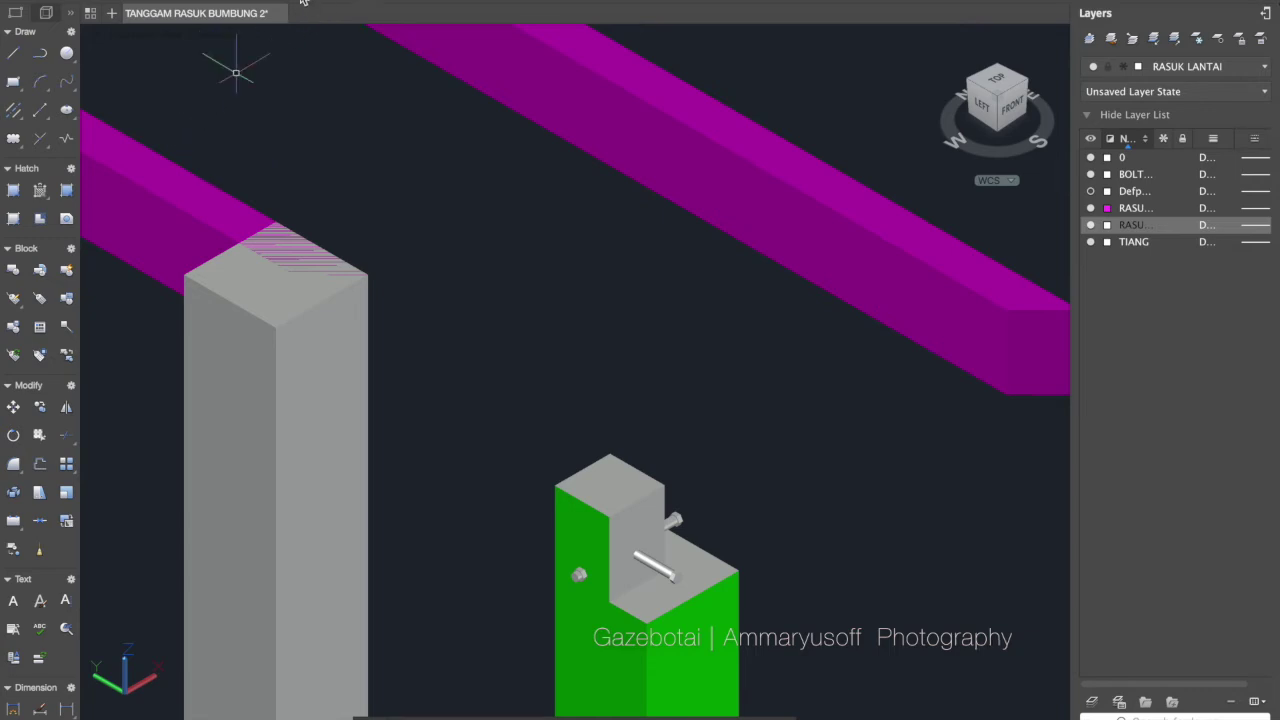
pyautogui.moveTo(236, 1)
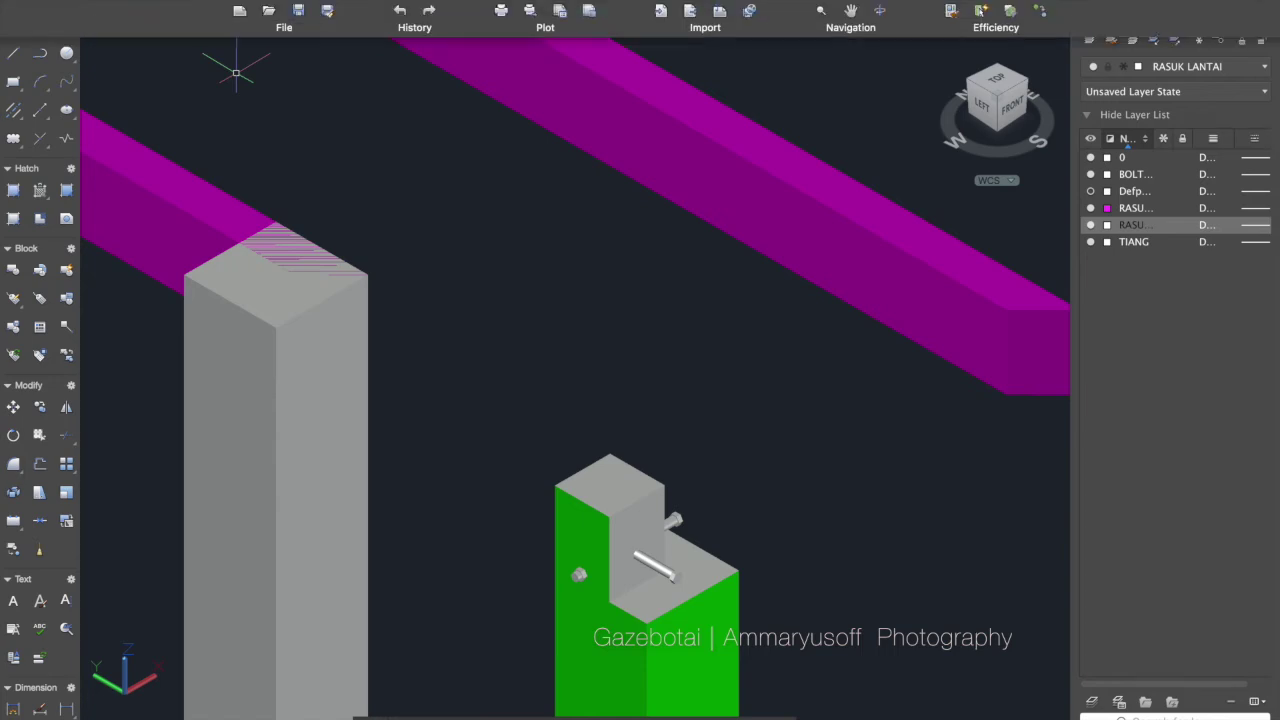
pyautogui.click(568, 1)
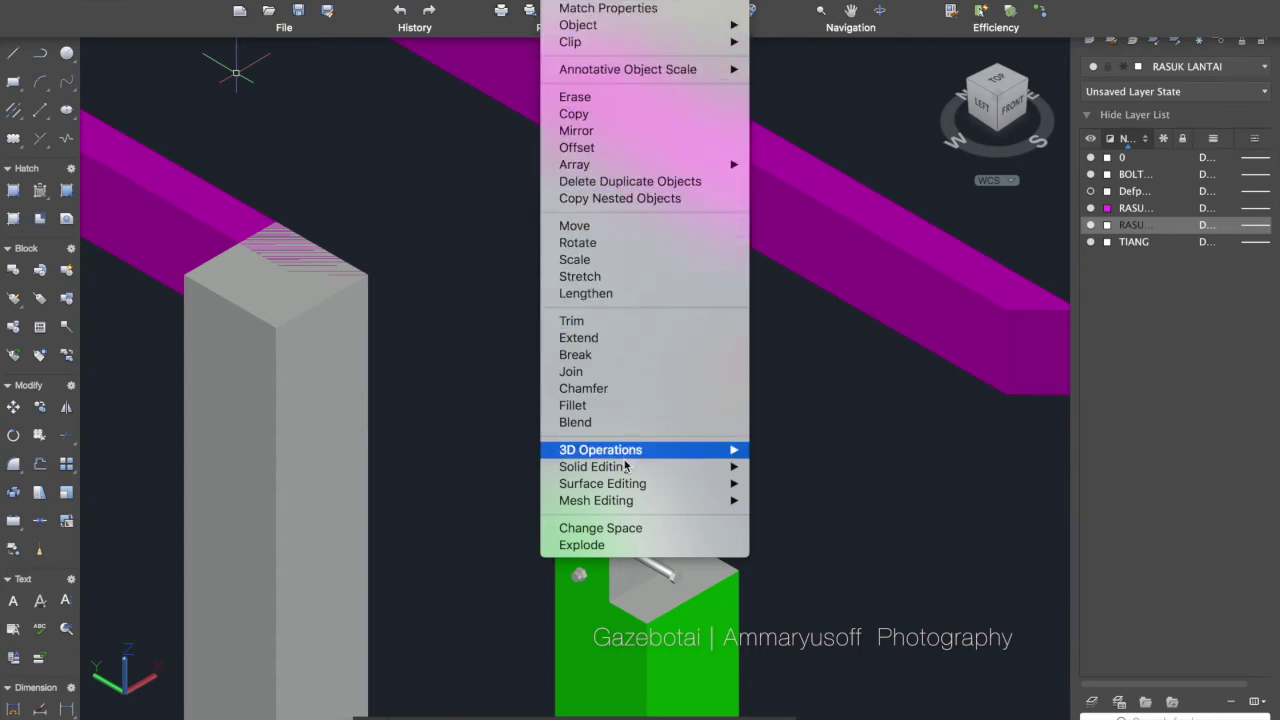
pyautogui.moveTo(627, 467)
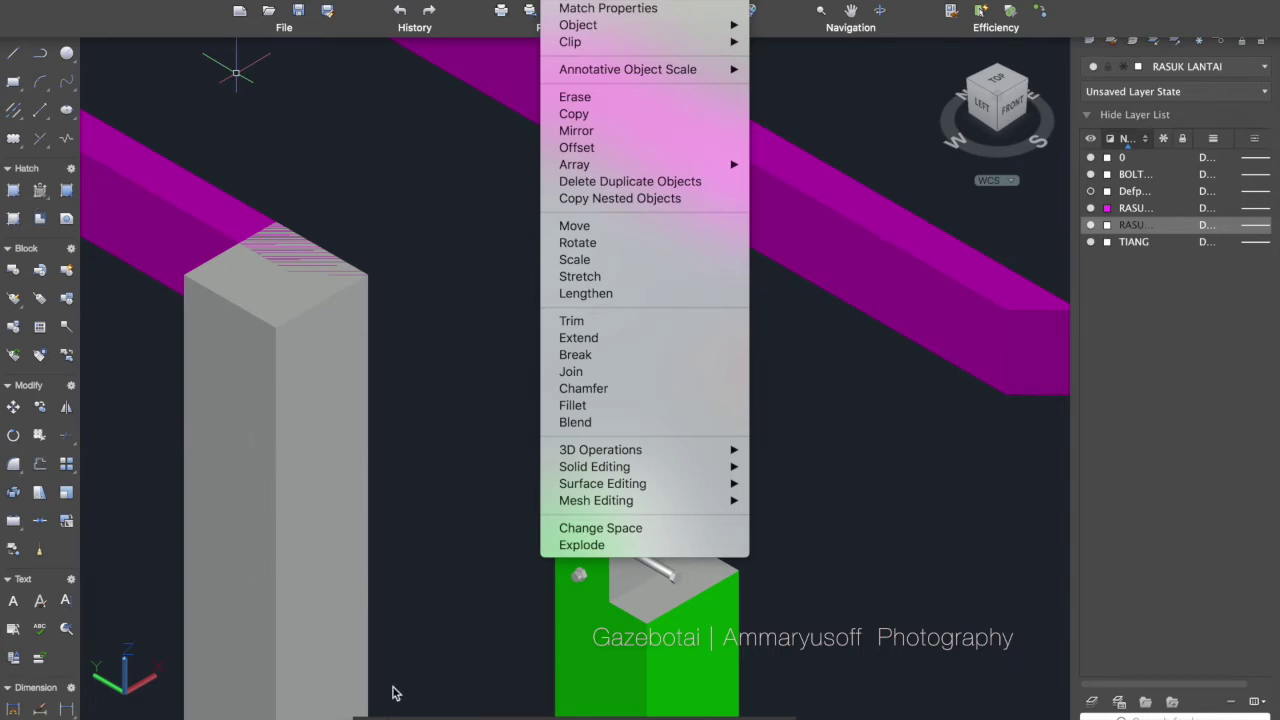
pyautogui.click(451, 663)
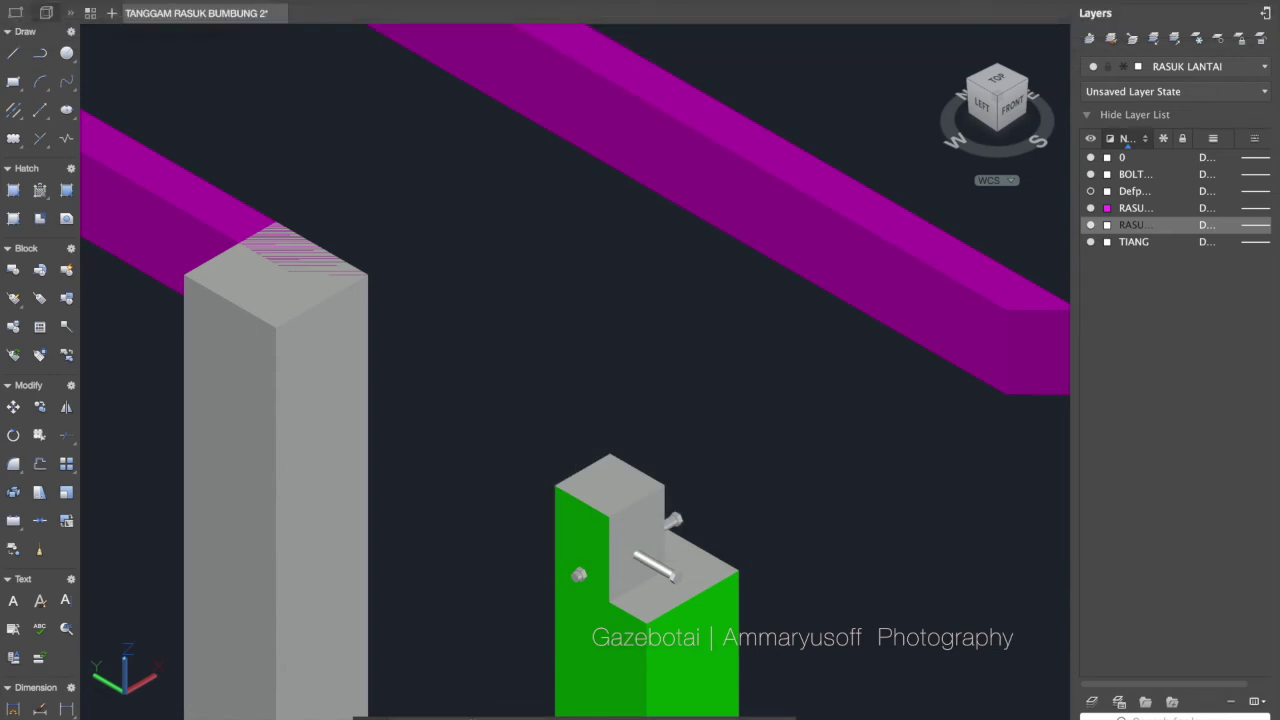
# Subtract the overlapping magenta beam from the detached post-section box and undo the subtraction
pyautogui.write('su')
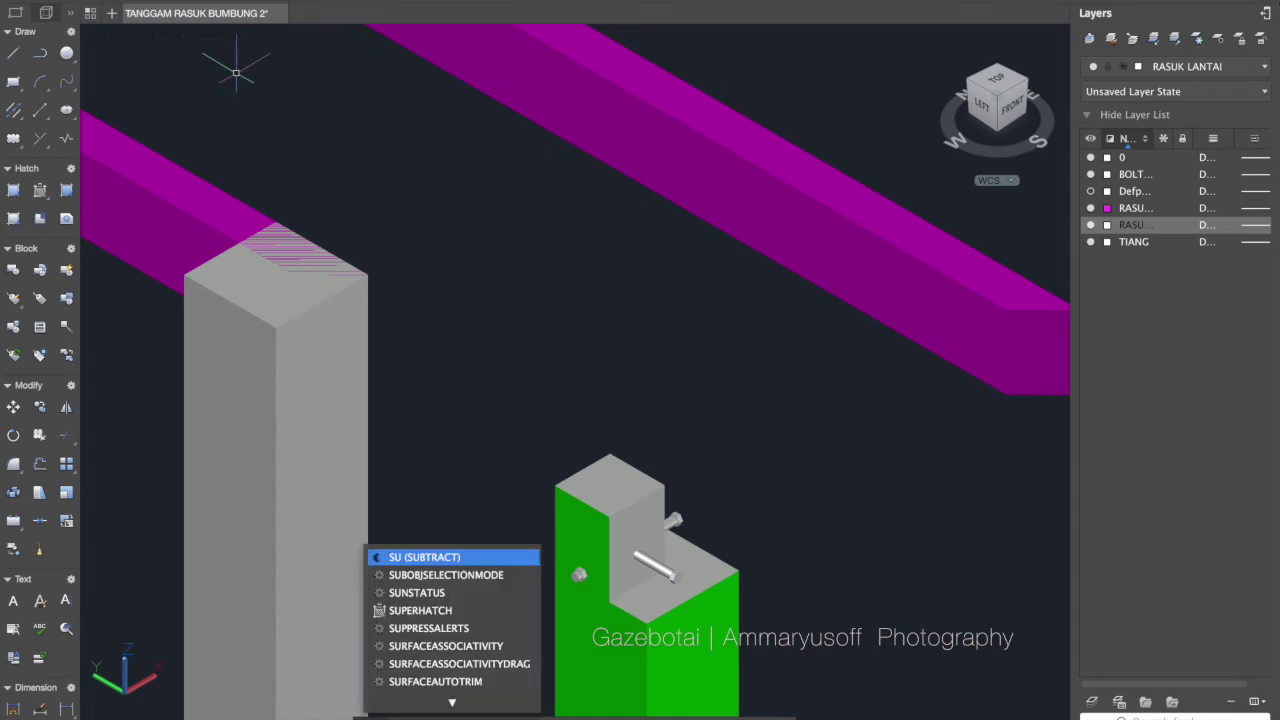
pyautogui.write('b')
pyautogui.click(438, 678)
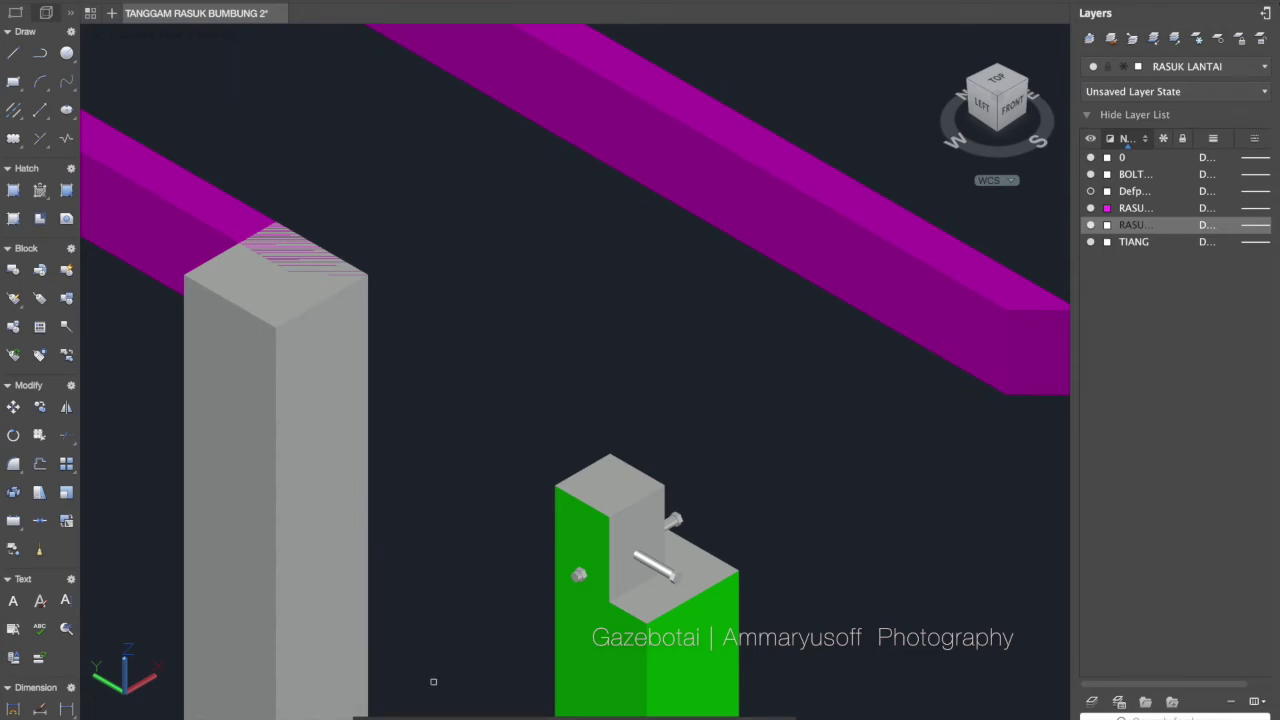
pyautogui.click(278, 326)
pyautogui.click(274, 442)
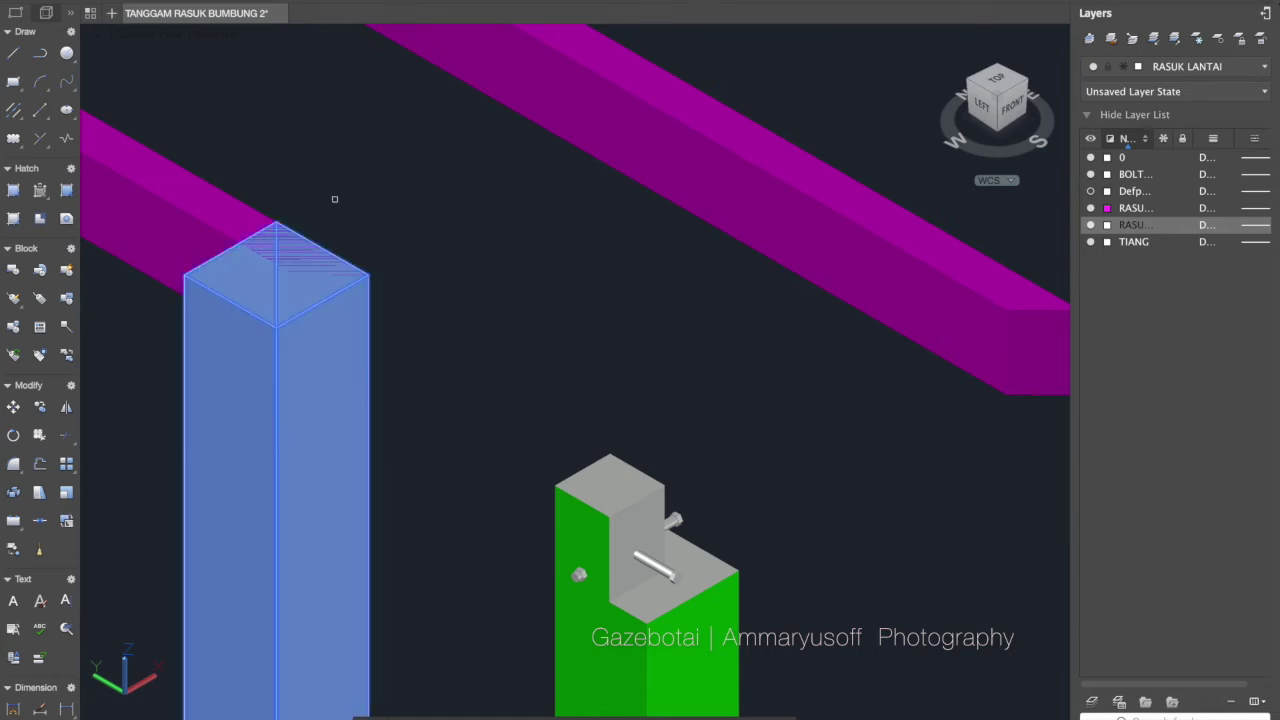
pyautogui.press('Escape')
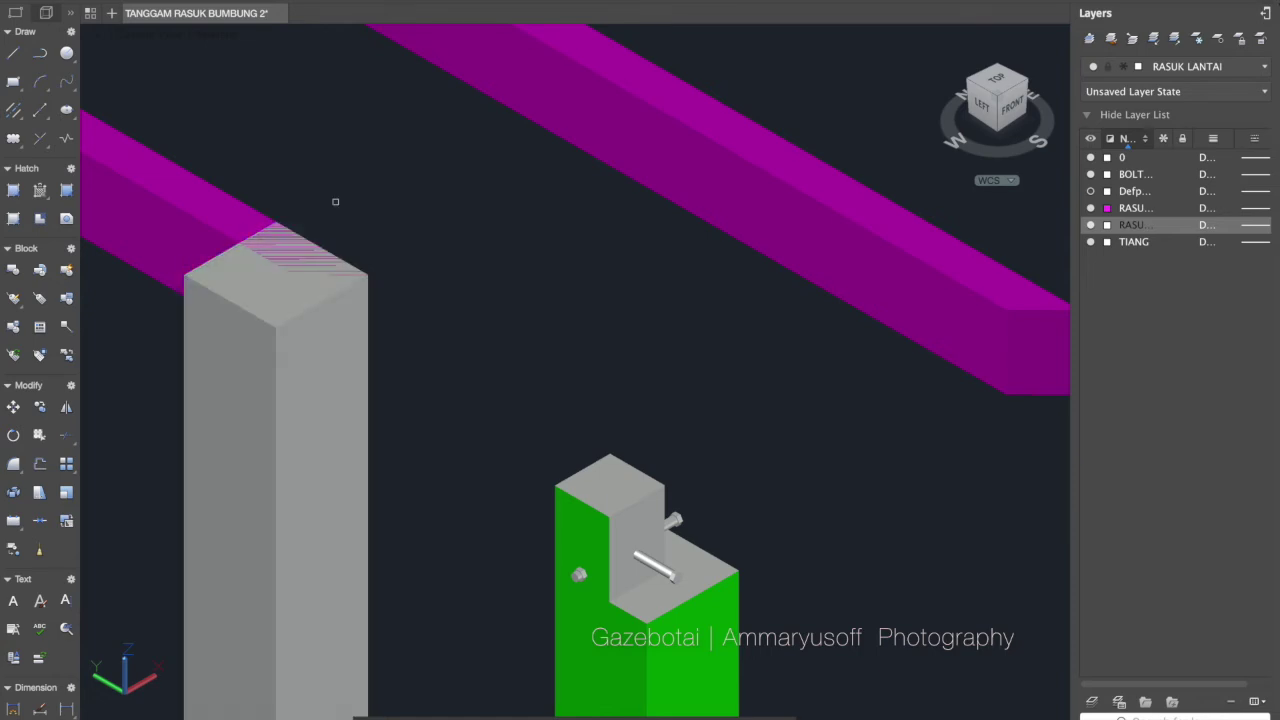
pyautogui.click(237, 198)
pyautogui.click(346, 467)
pyautogui.press('Return')
pyautogui.click(147, 228)
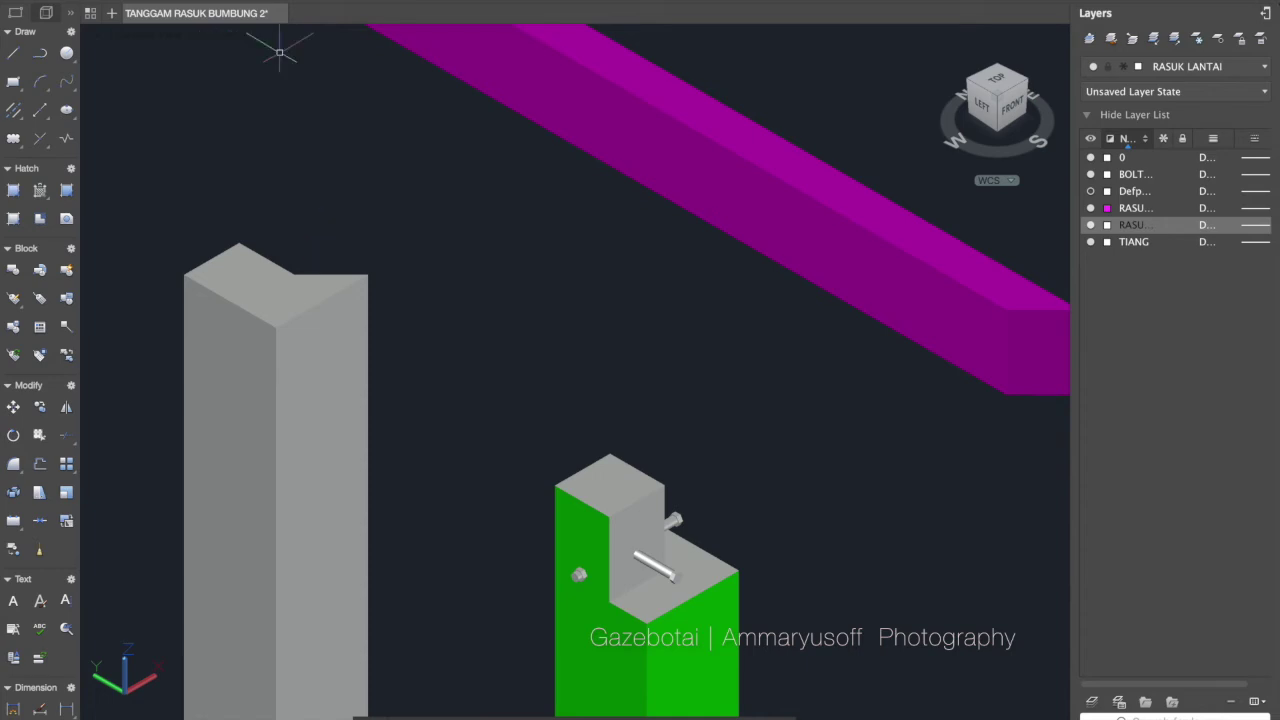
pyautogui.press('super+z')
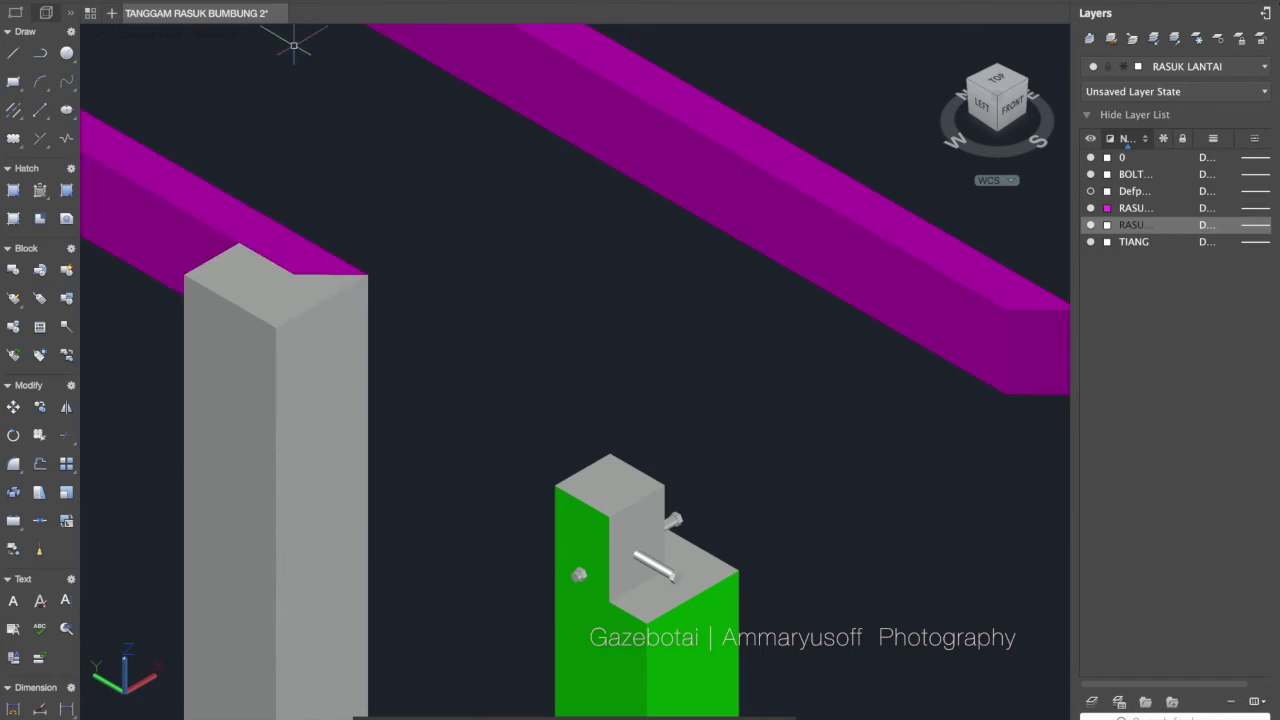
# Move the magenta beam about 133 units in the 270° direction so its end extends past the detached box
pyautogui.click(204, 180)
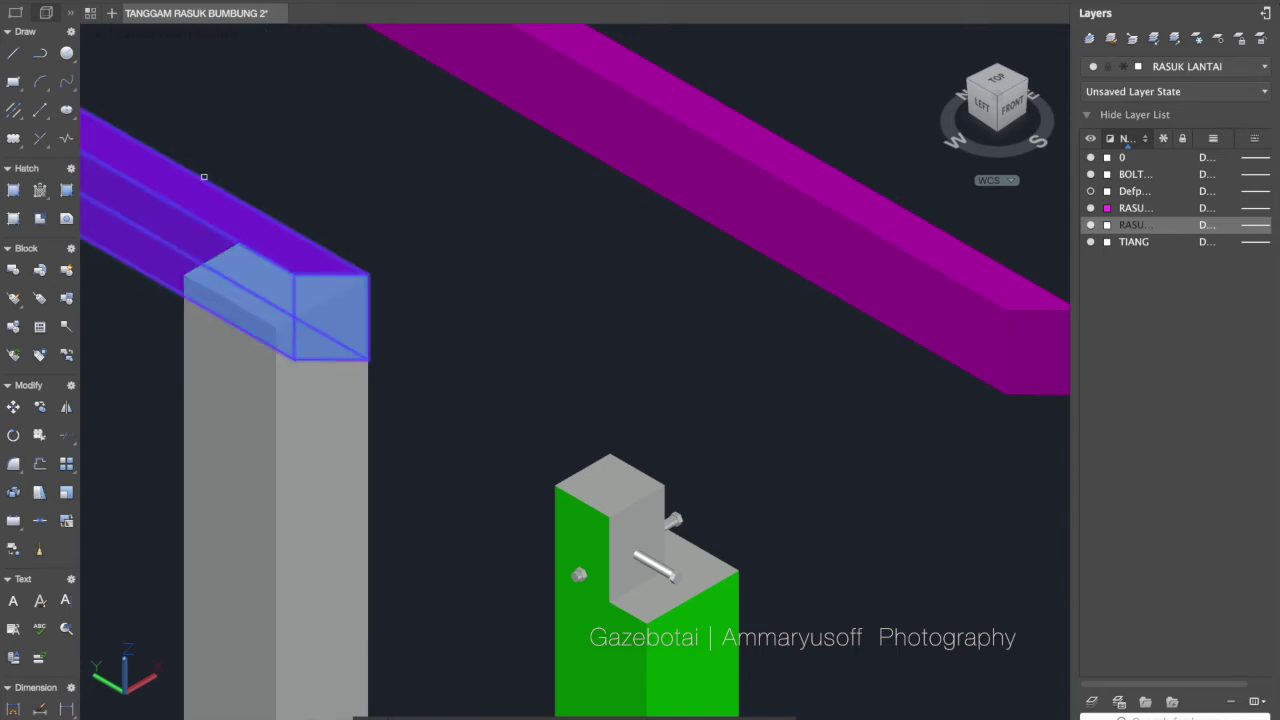
pyautogui.click(259, 141)
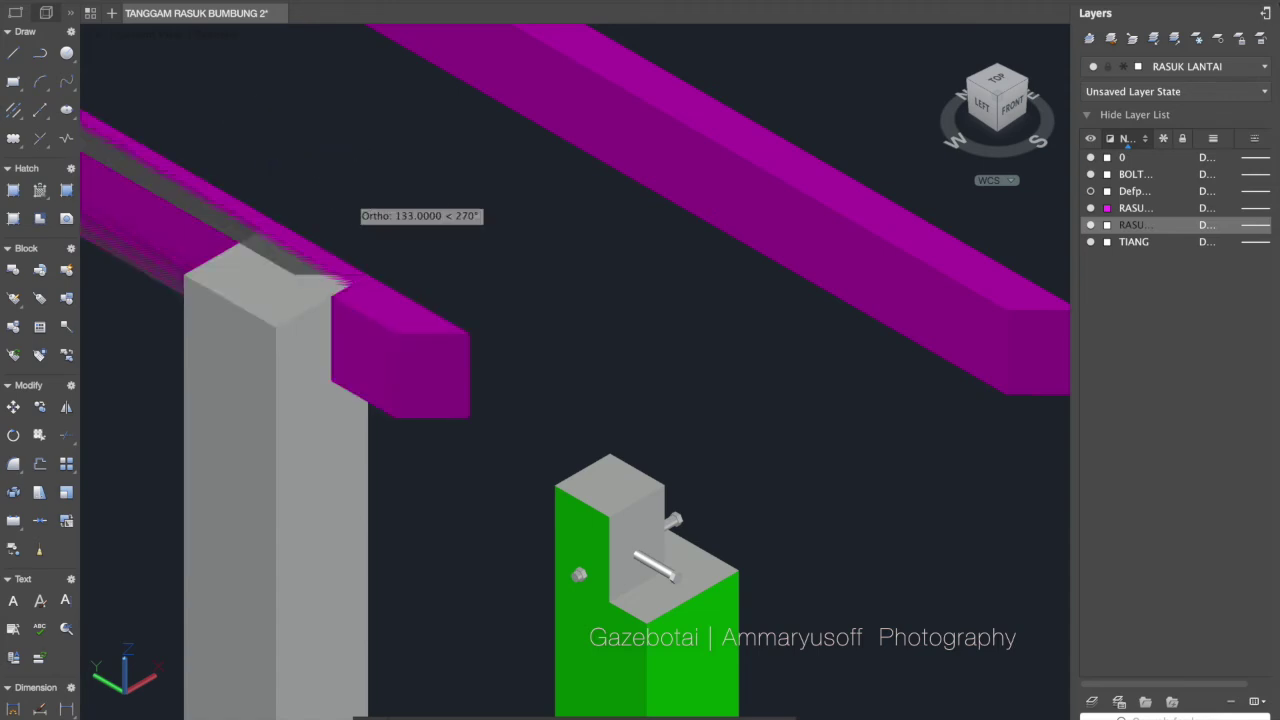
pyautogui.click(355, 199)
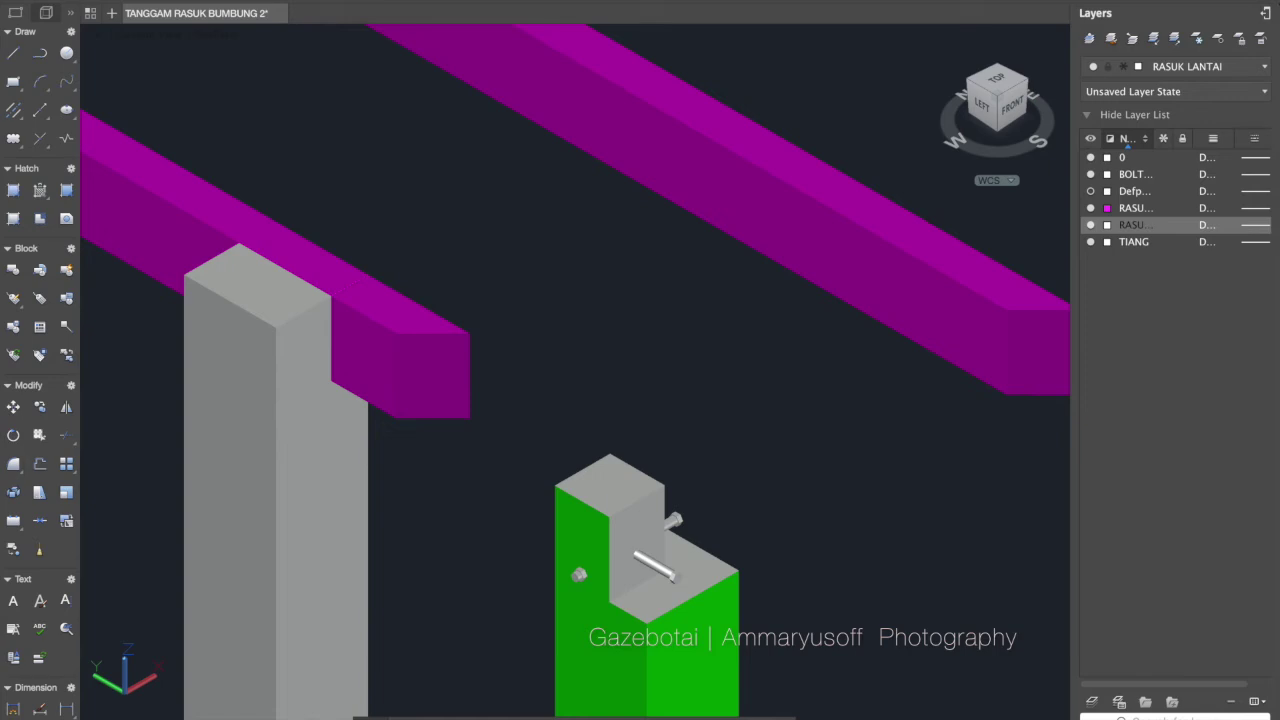
# Try to subtract the shifted magenta beam from the detached post-section box
pyautogui.write('sub')
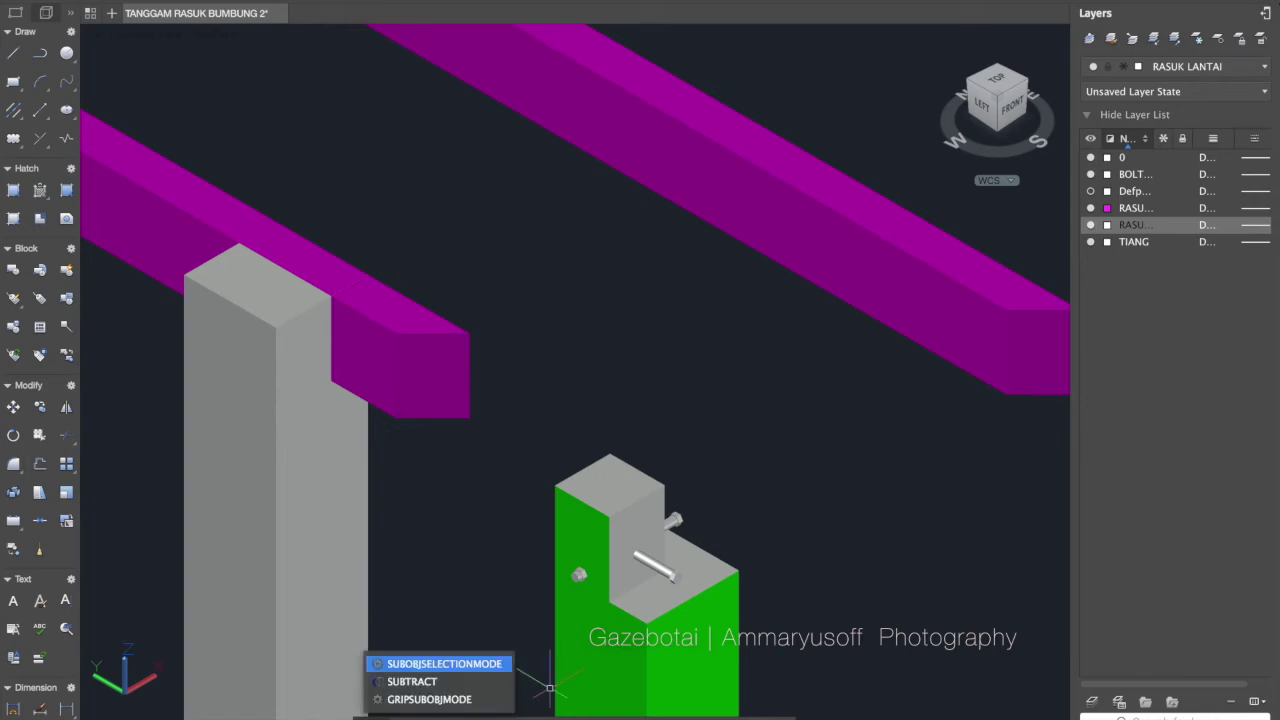
pyautogui.click(427, 682)
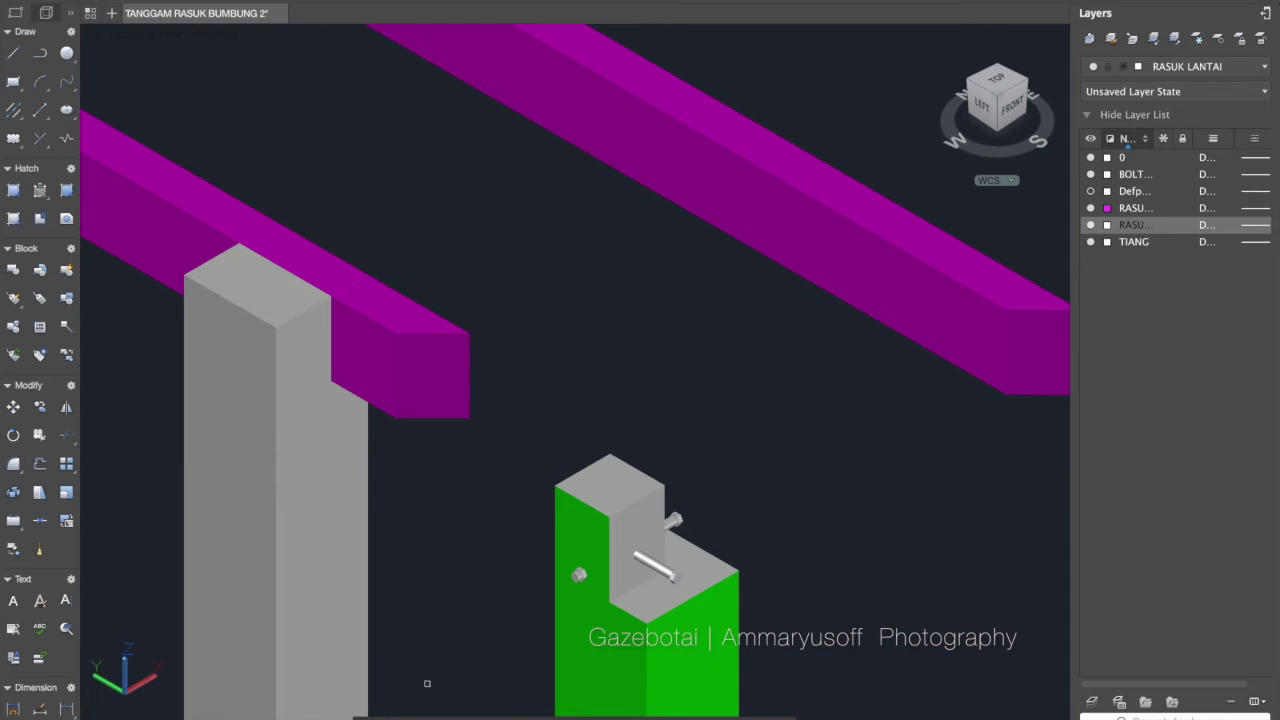
pyautogui.click(351, 562)
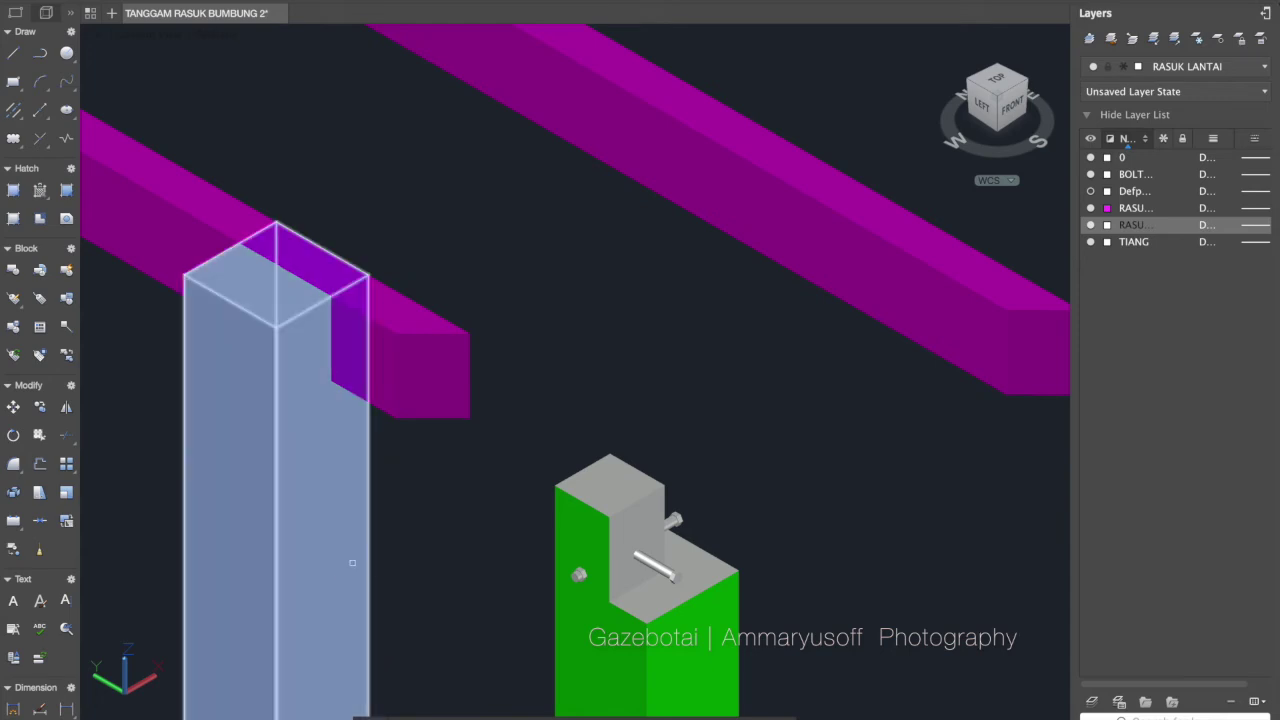
pyautogui.click(352, 562)
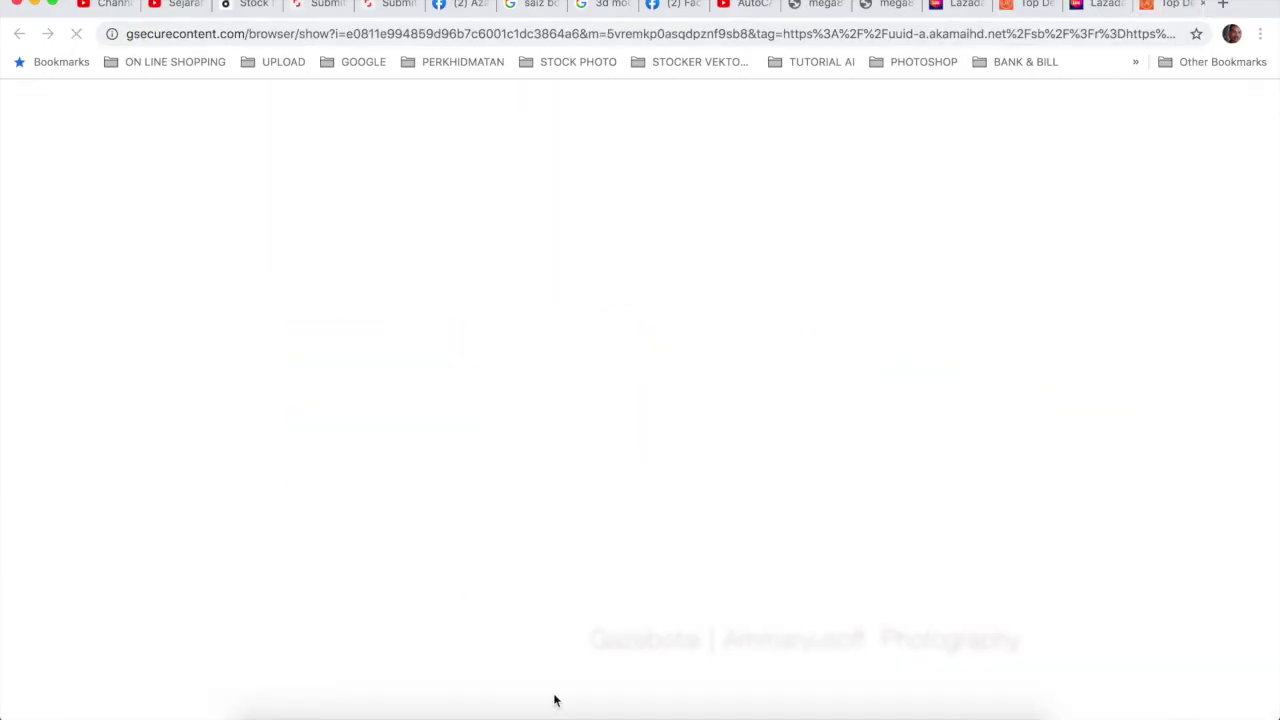
pyautogui.moveTo(598, 698)
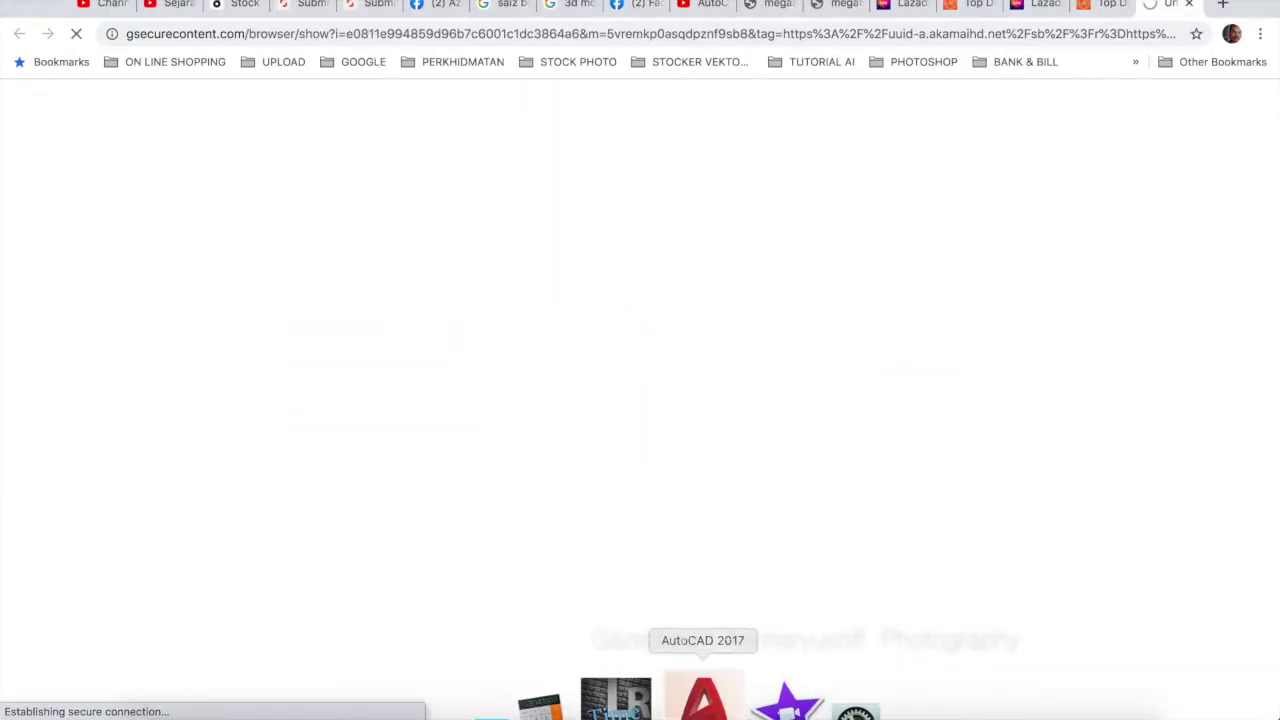
pyautogui.click(703, 700)
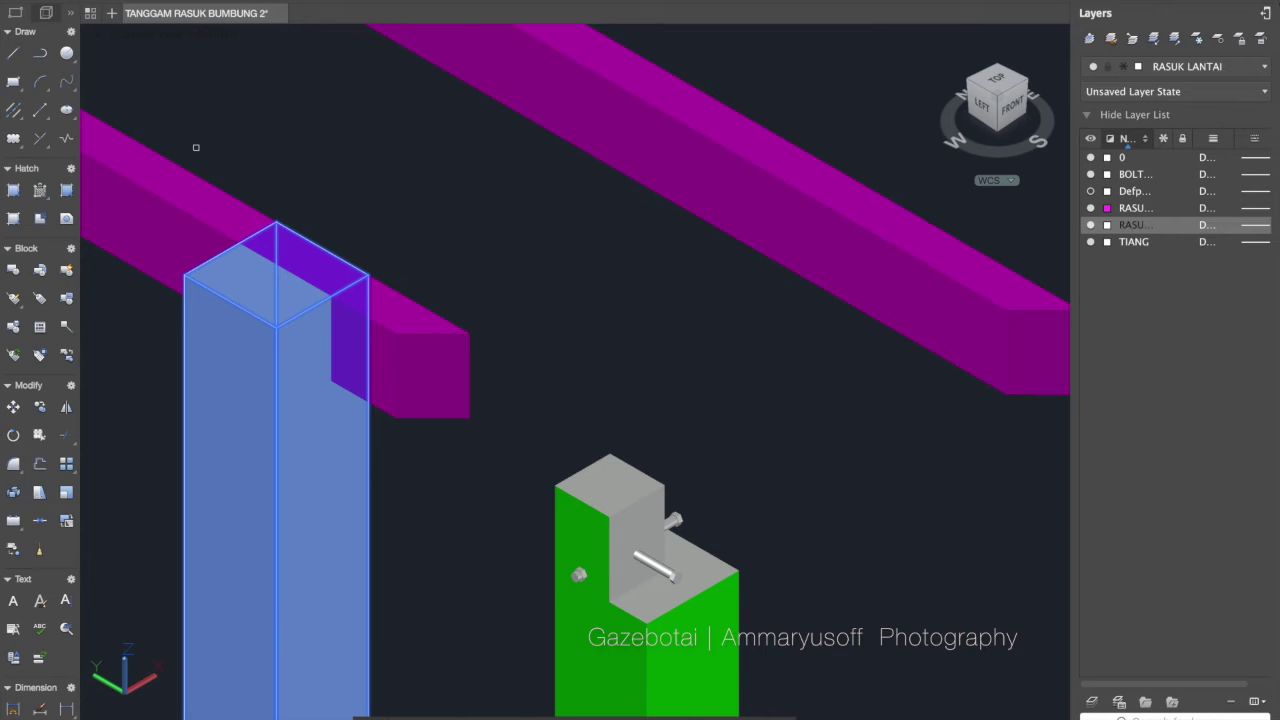
pyautogui.click(195, 224)
pyautogui.press('Escape')
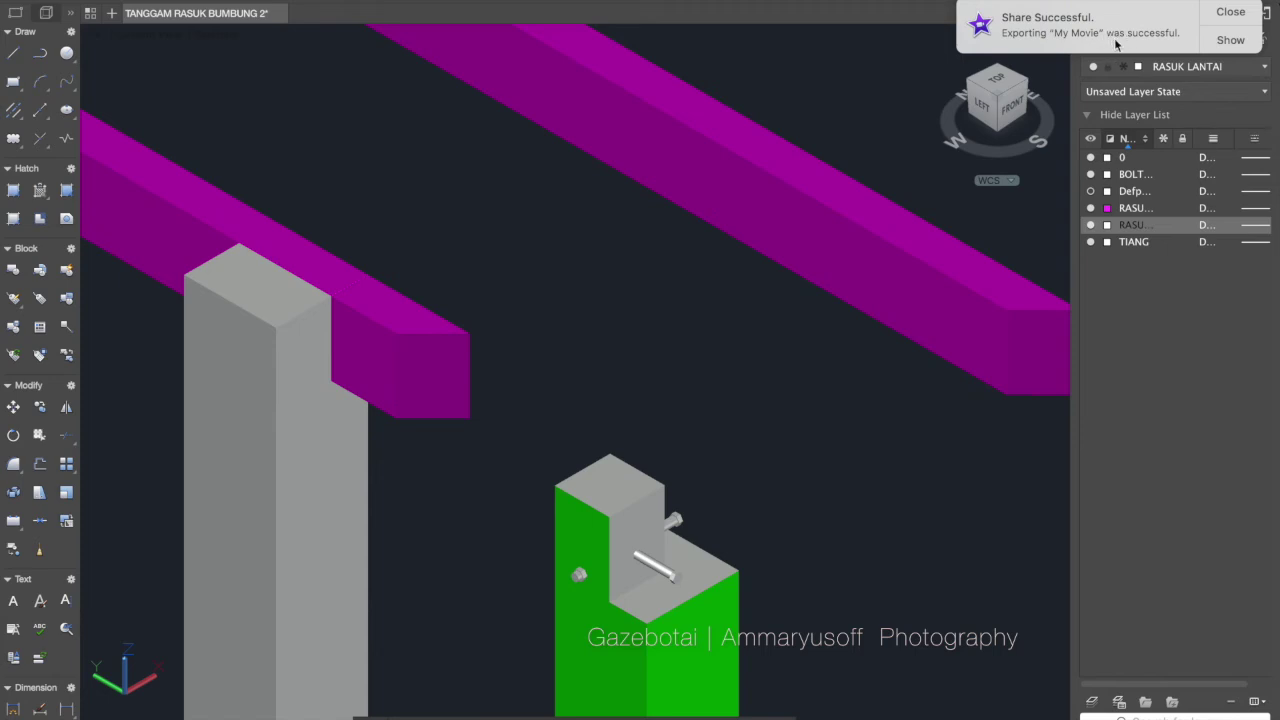
pyautogui.click(1231, 13)
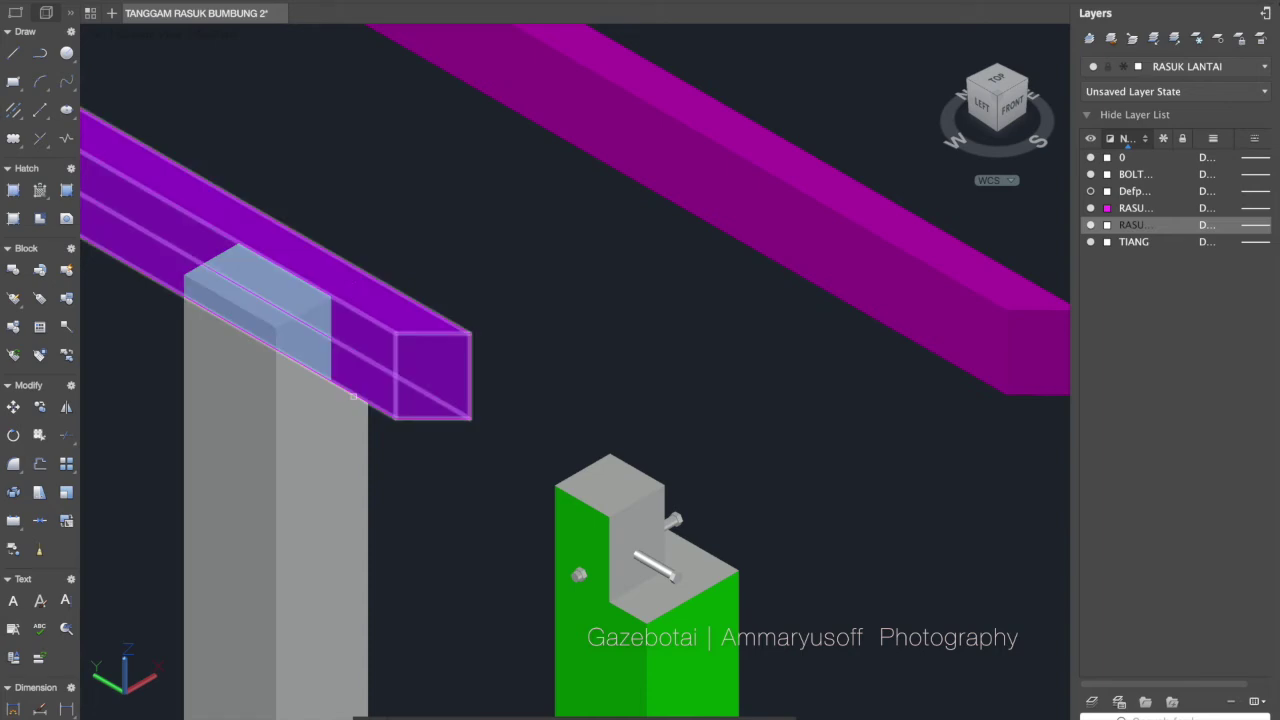
pyautogui.click(366, 336)
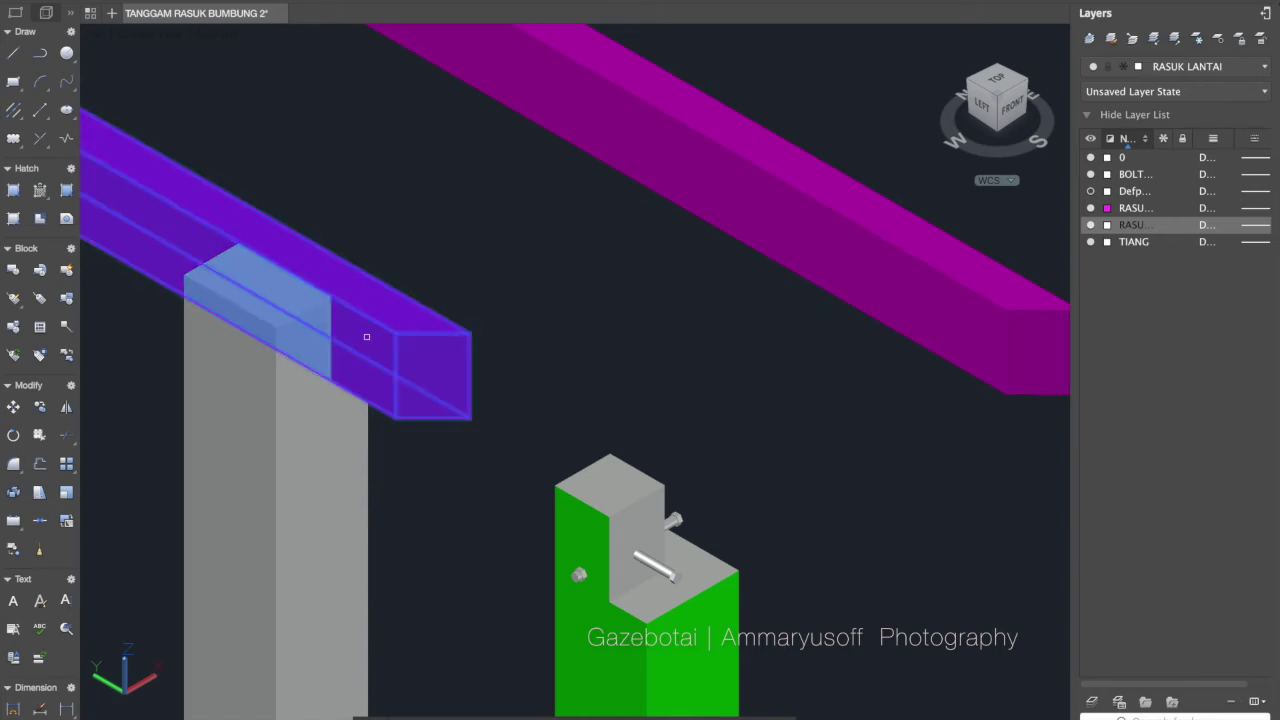
pyautogui.press('Escape')
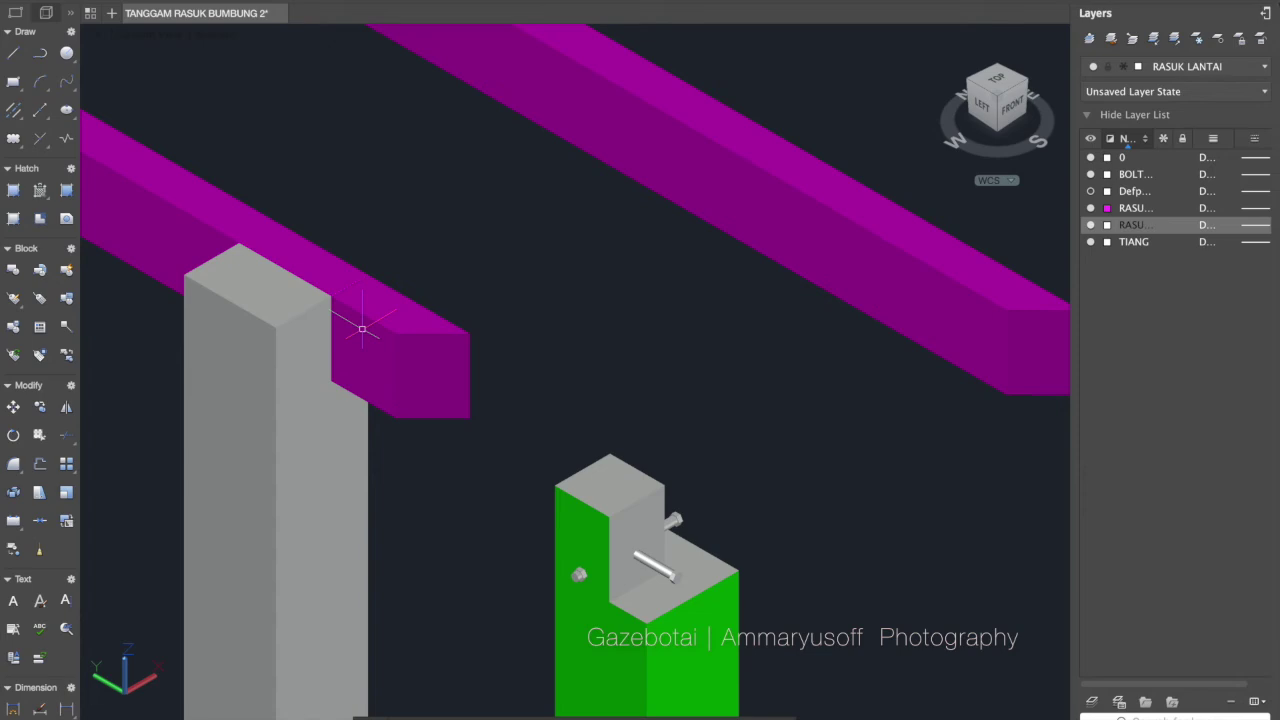
# Return the model display to the 2D Wireframe visual style
pyautogui.click(219, 38)
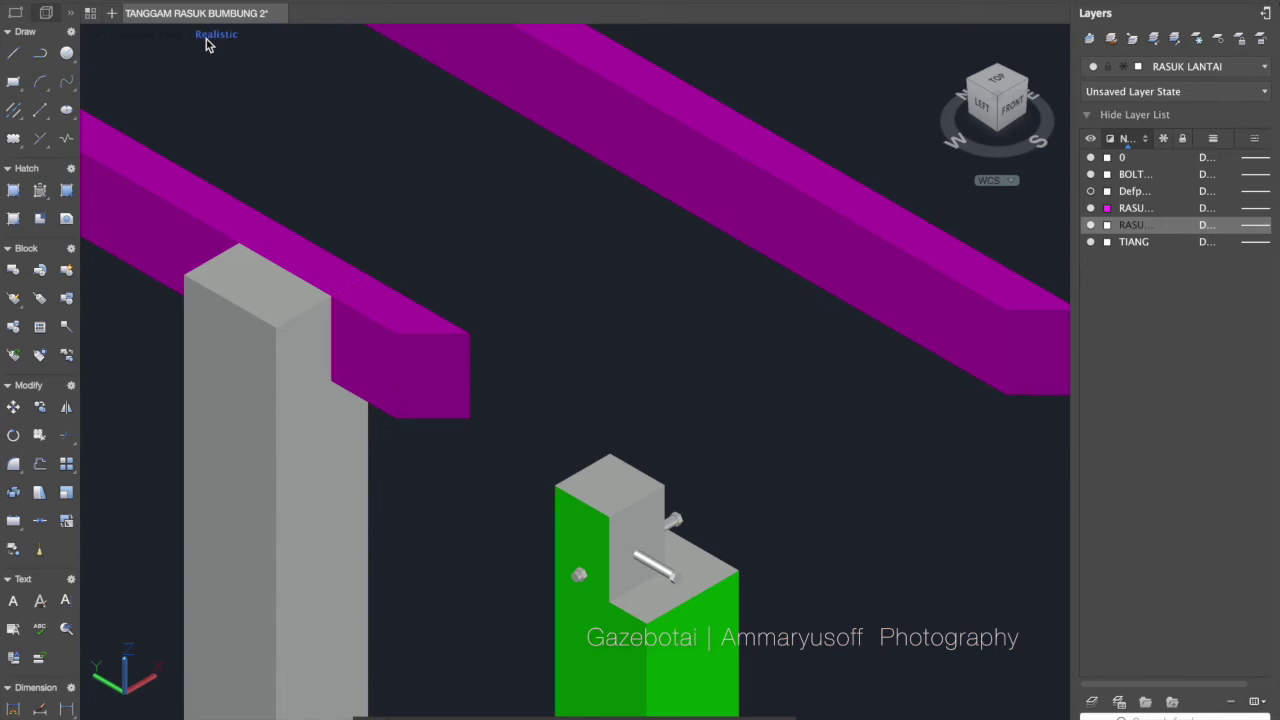
pyautogui.click(209, 38)
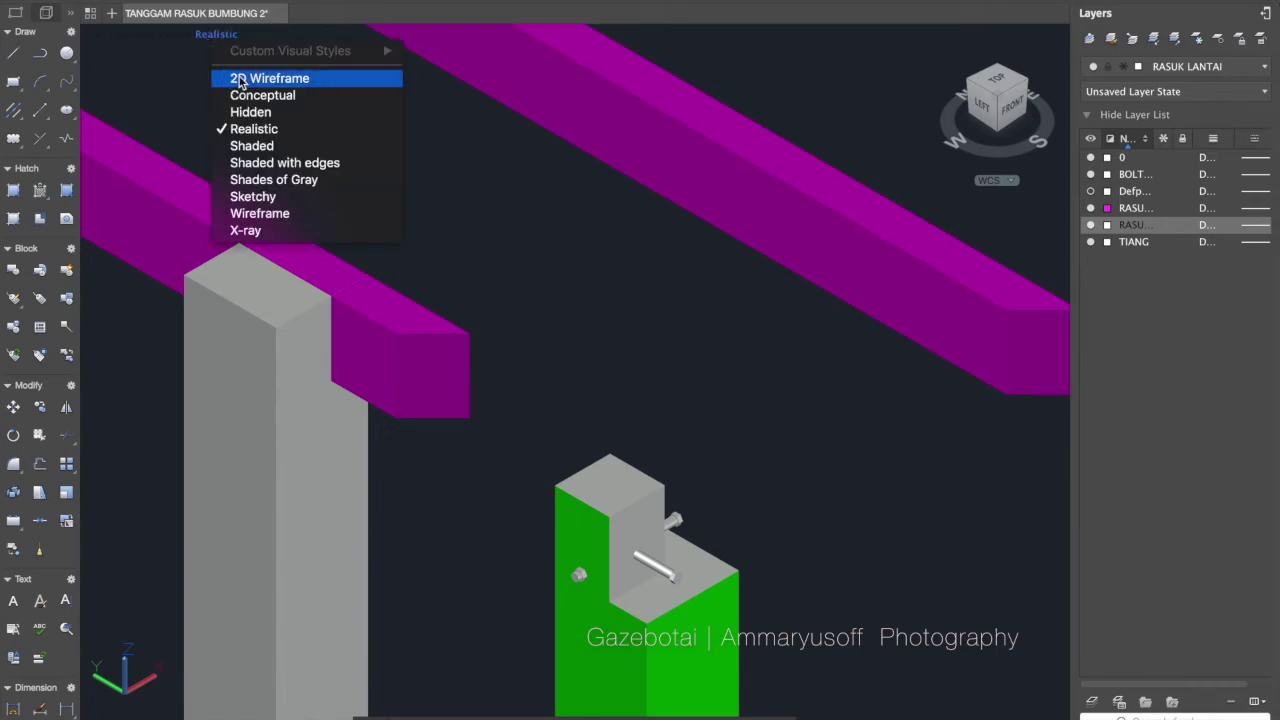
pyautogui.press('Escape')
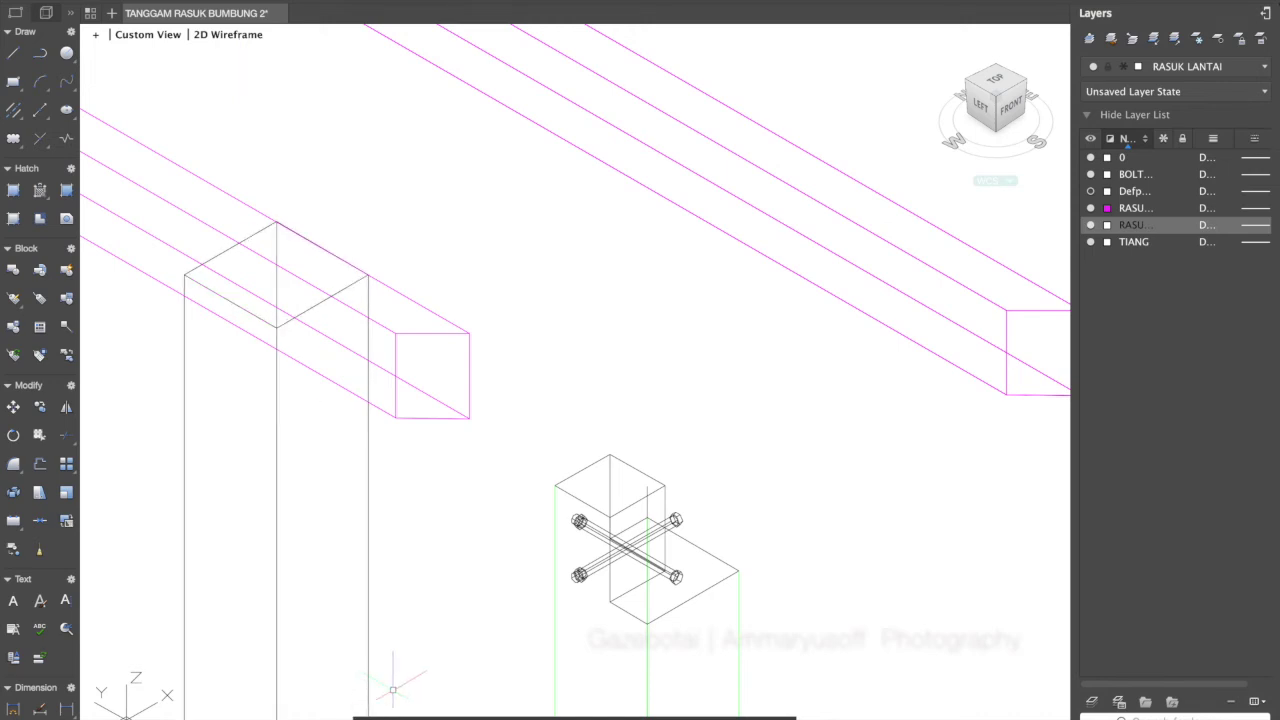
# Subtract the overlapping magenta beam from the detached post-section box to cut the notch in its top
pyautogui.write('sub')
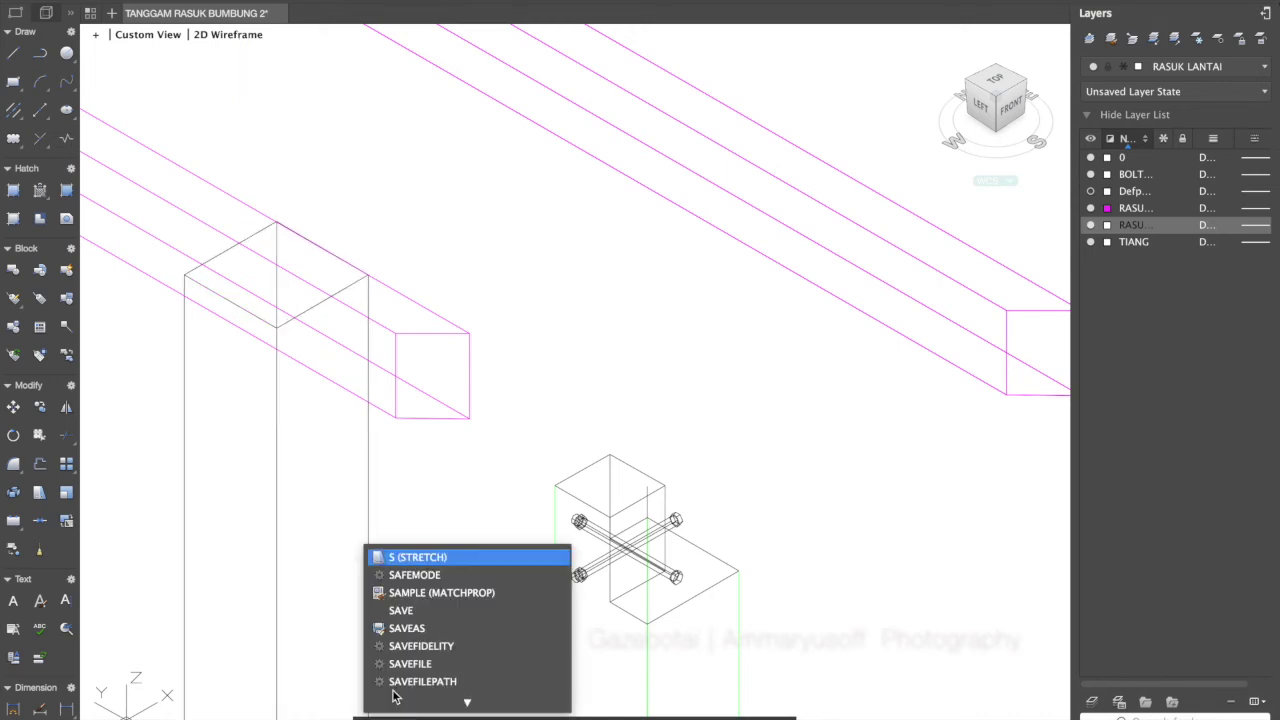
pyautogui.click(421, 682)
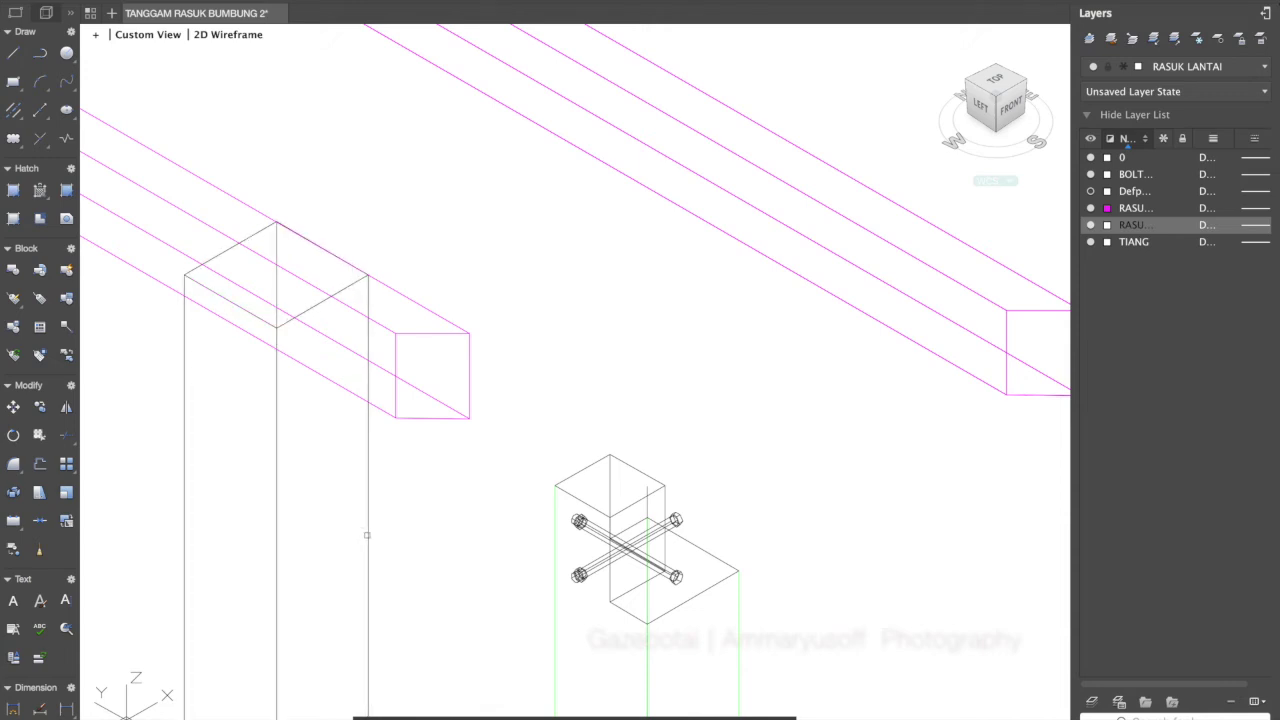
pyautogui.click(367, 537)
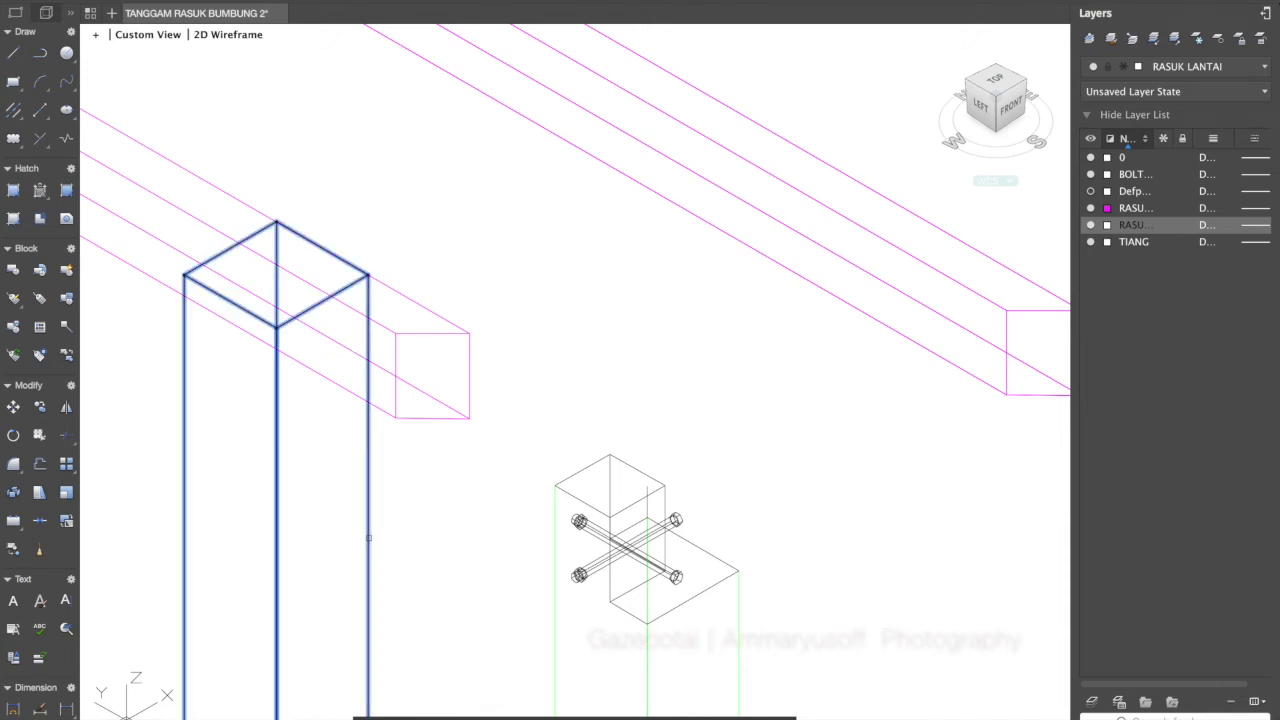
pyautogui.press('Return')
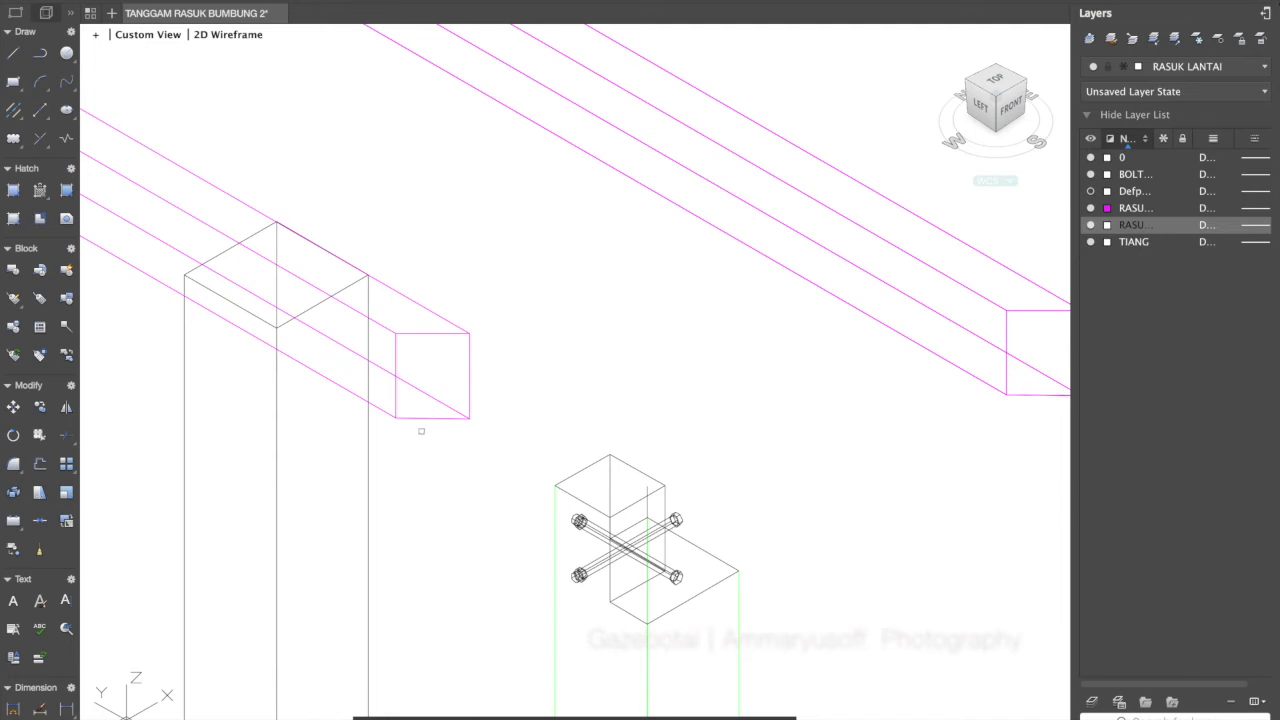
pyautogui.click(415, 416)
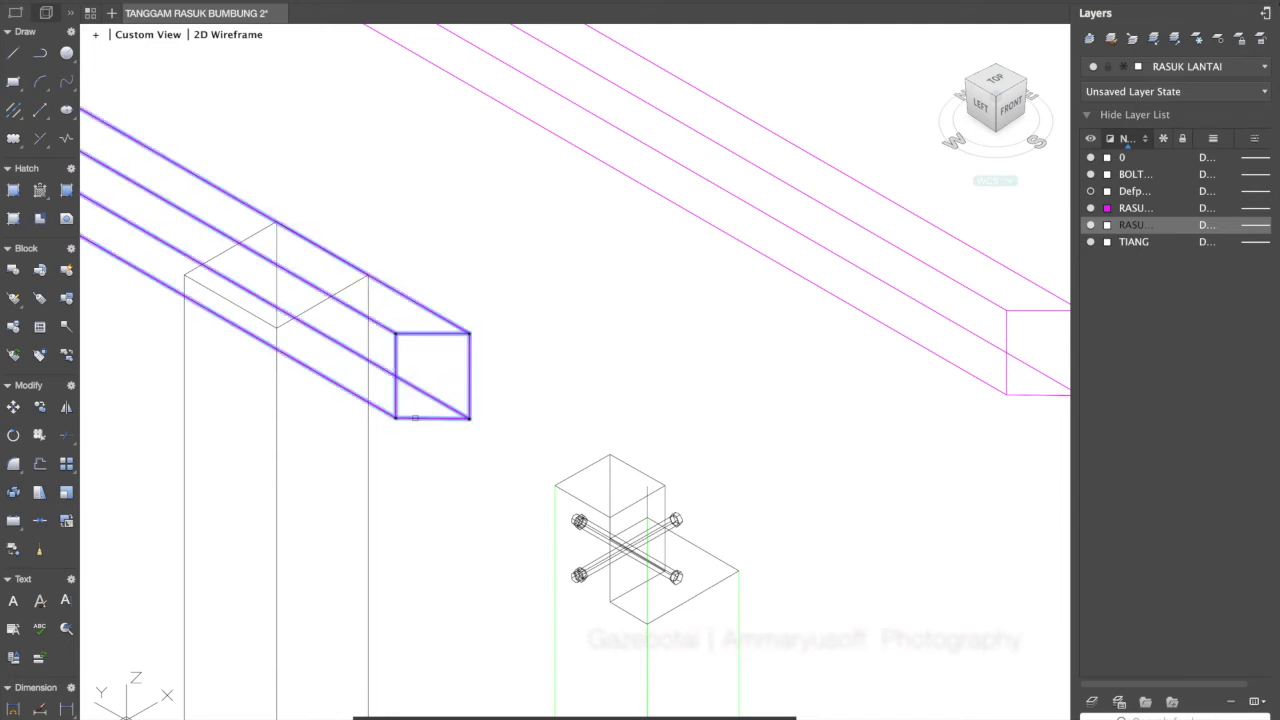
pyautogui.press('Return')
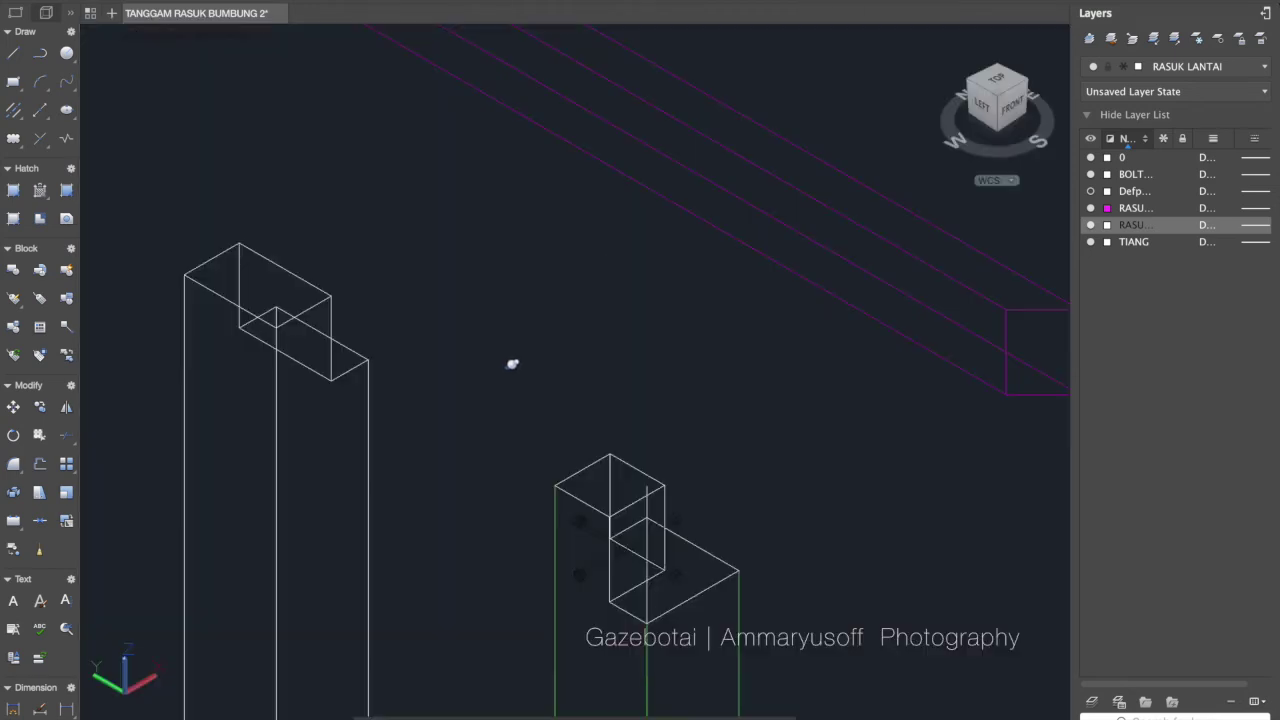
# Examine the notched post section alongside the green post's finished joint from several angles, using the Realistic visual style
pyautogui.click(506, 360)
pyautogui.keyDown('shift'); pyautogui.moveTo(499, 354); pyautogui.dragTo(401, 398, button='middle'); pyautogui.keyUp('shift')
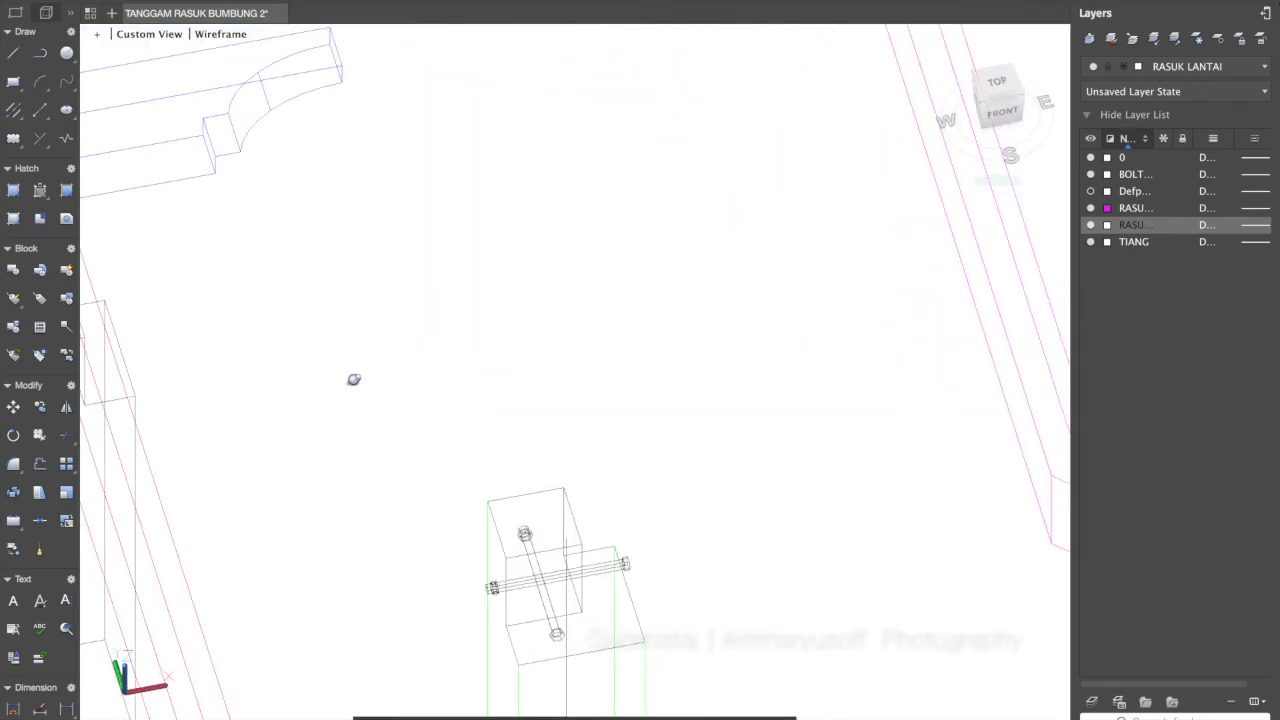
pyautogui.press('Escape')
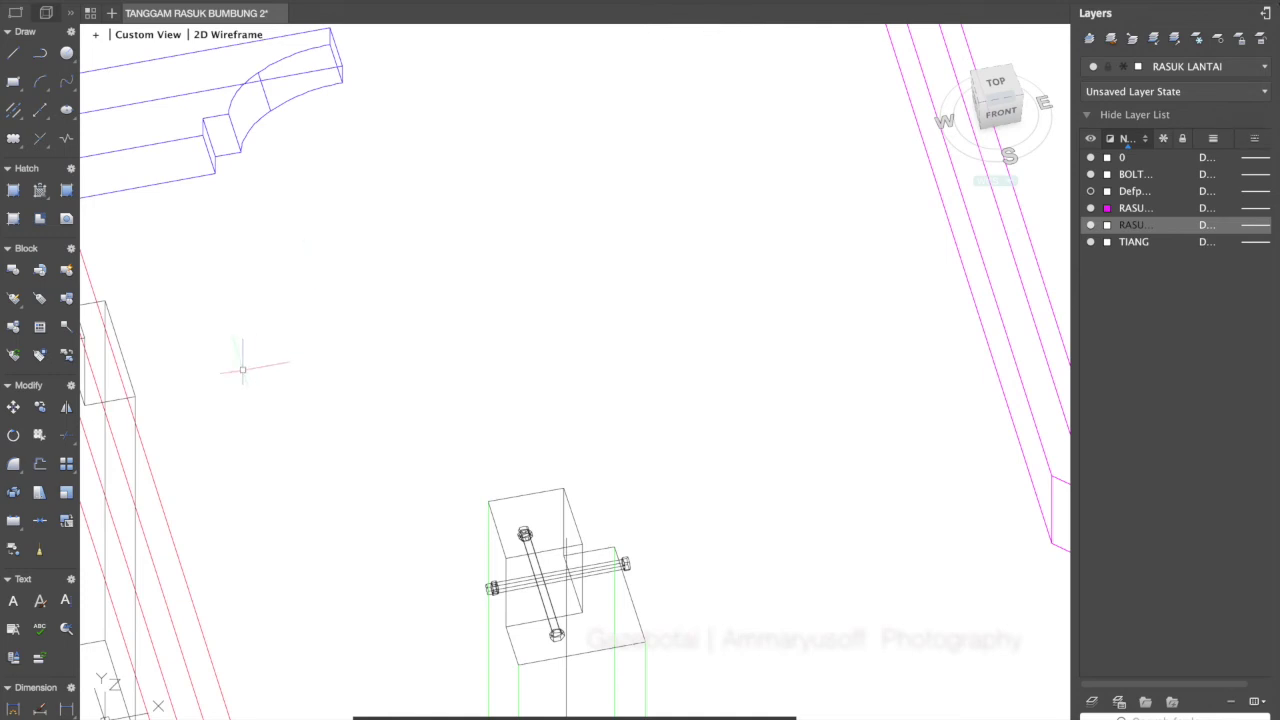
pyautogui.moveTo(242, 370); pyautogui.dragTo(555, 390)
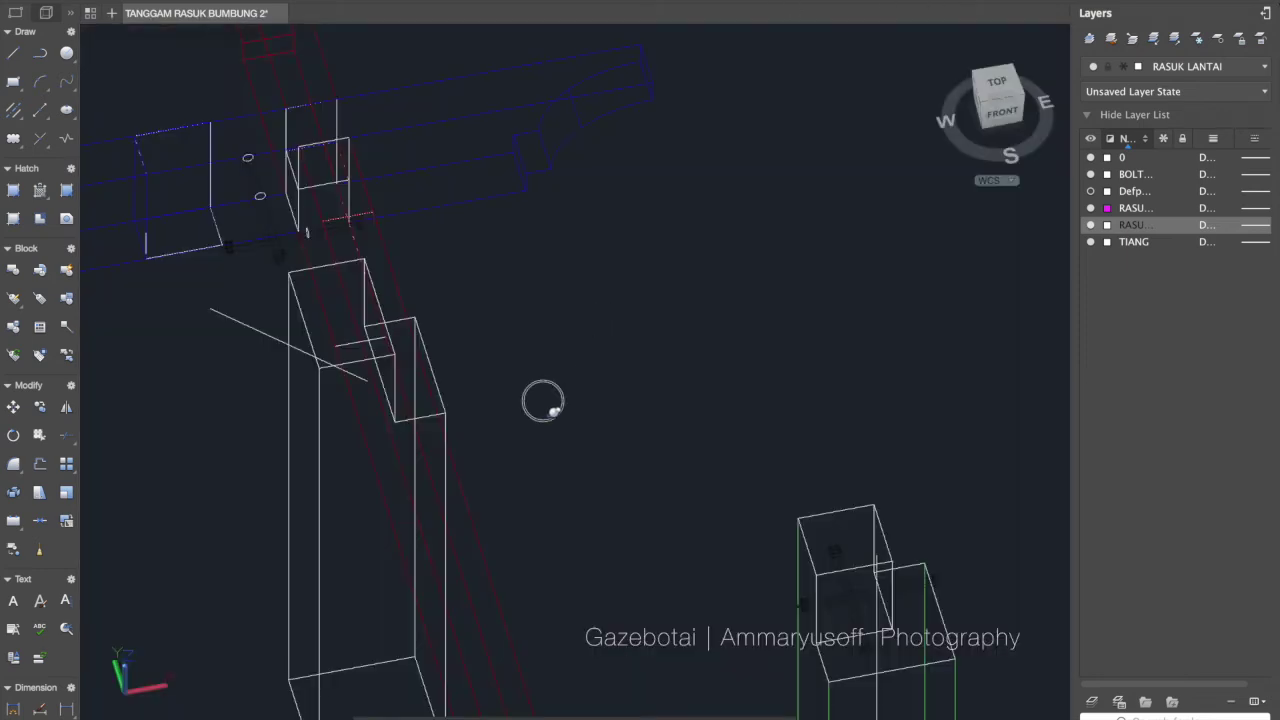
pyautogui.keyDown('shift'); pyautogui.moveTo(543, 400); pyautogui.dragTo(488, 422, button='middle'); pyautogui.keyUp('shift')
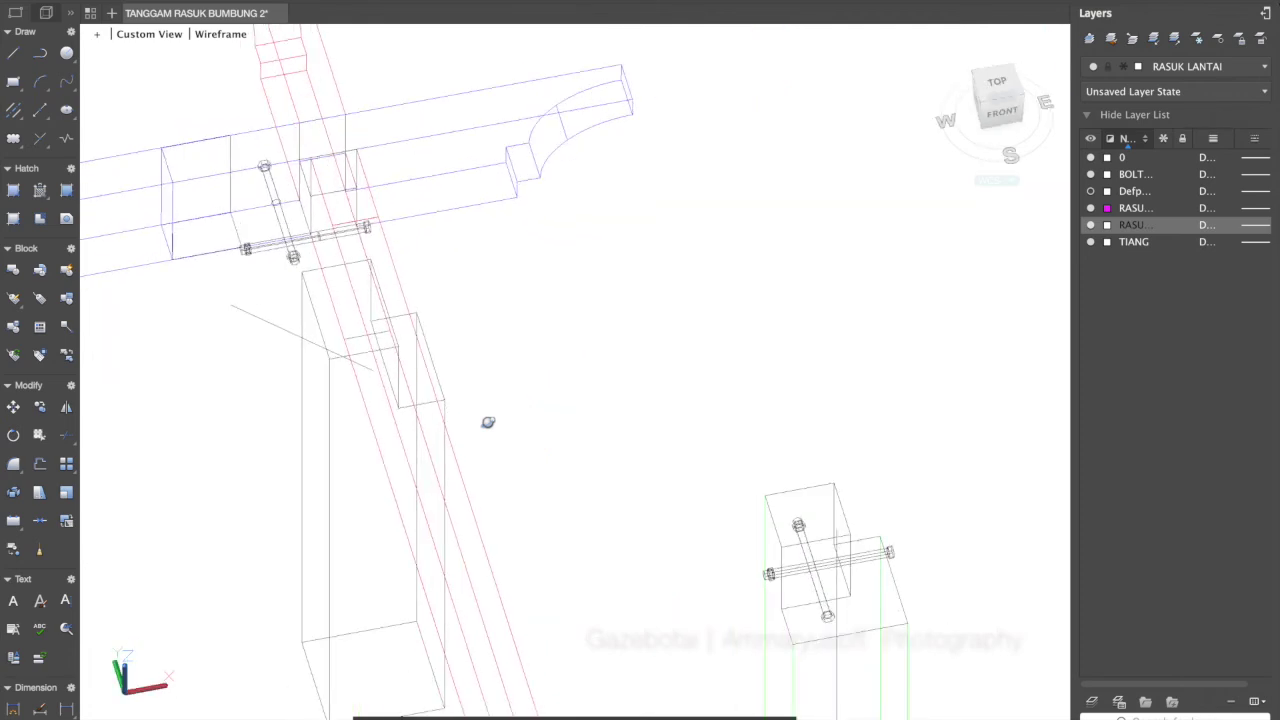
pyautogui.press('Escape')
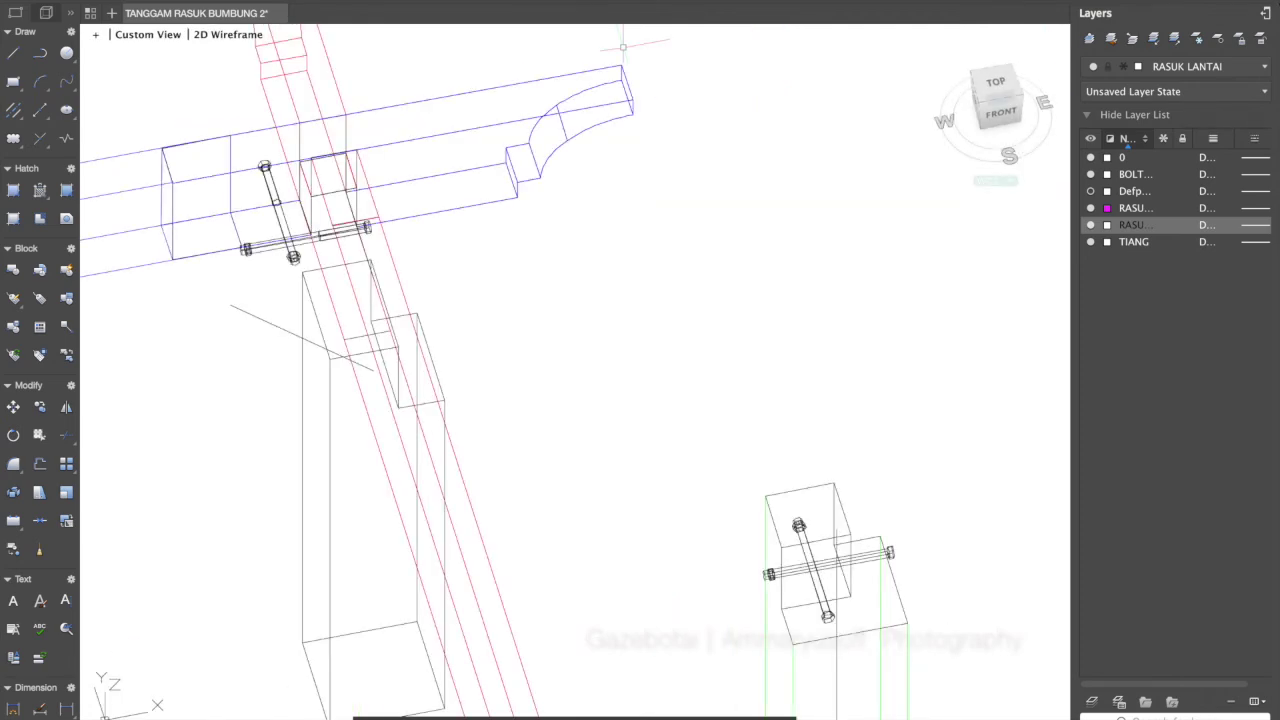
pyautogui.click(213, 36)
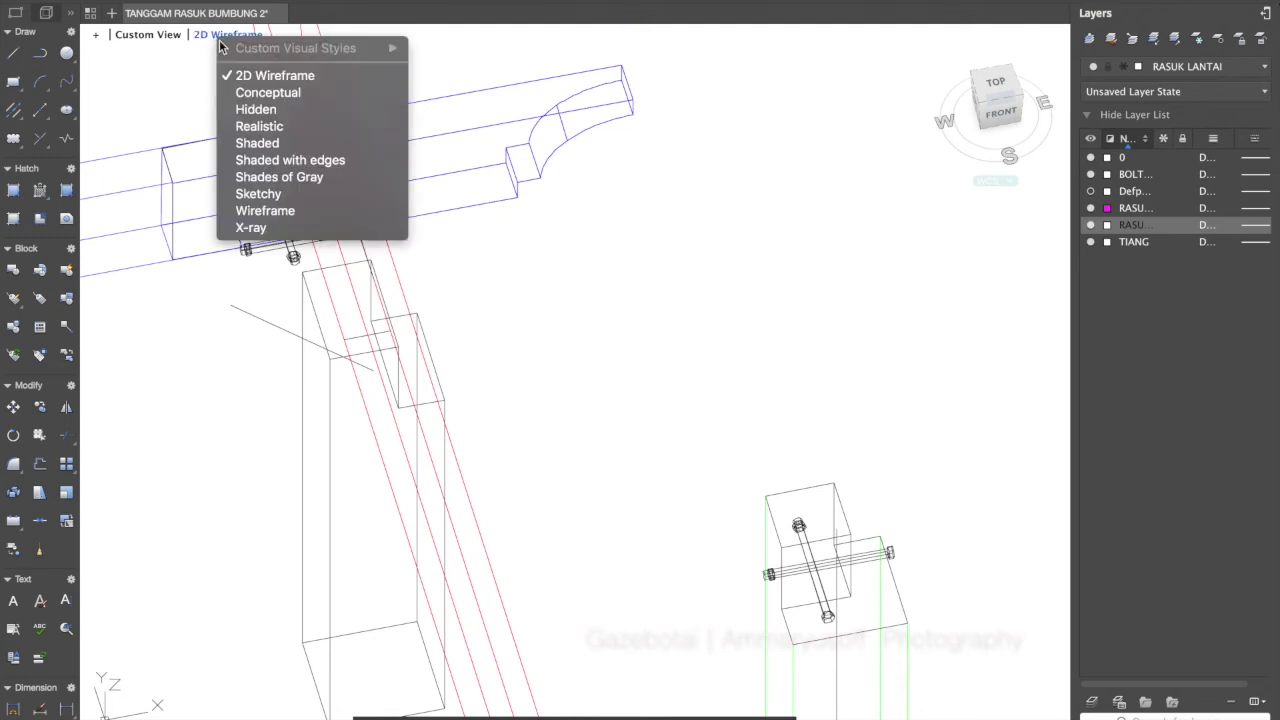
pyautogui.click(269, 132)
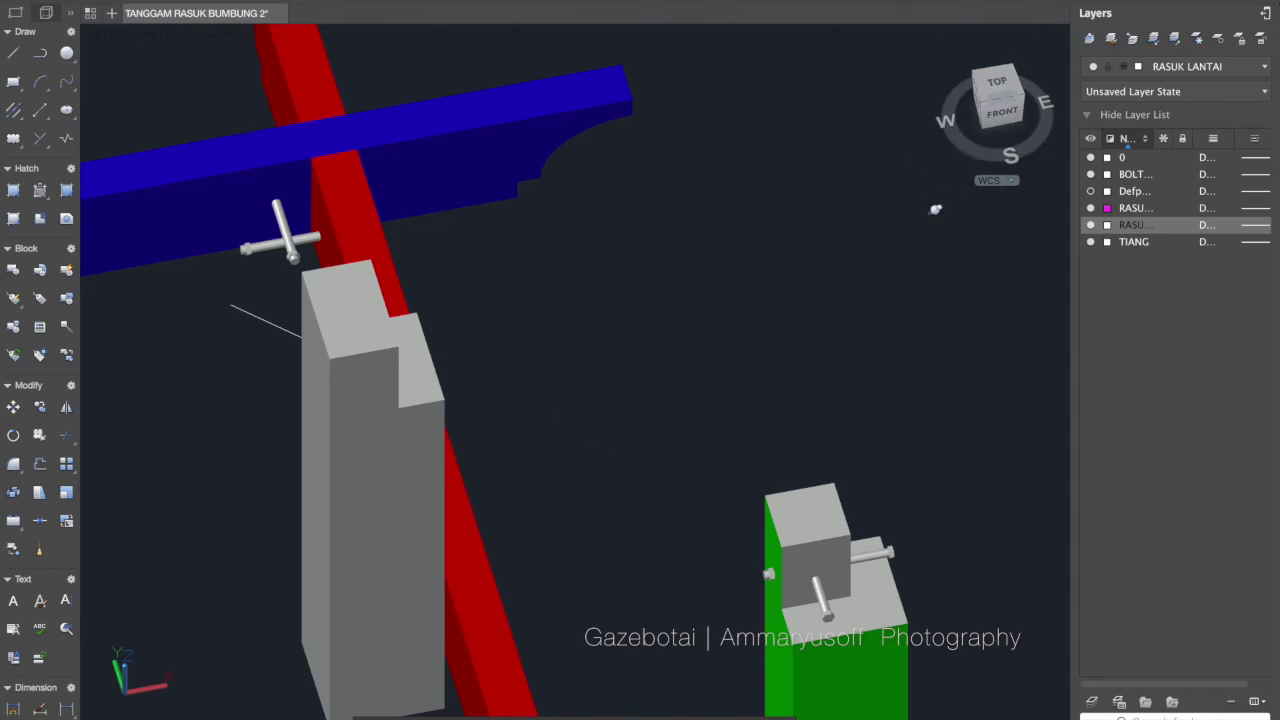
pyautogui.moveTo(326, 529)
pyautogui.keyDown('shift'); pyautogui.mouseDown(button='middle')
pyautogui.moveTo(220, 489)
pyautogui.moveTo(235, 501)
pyautogui.mouseUp(button='middle'); pyautogui.keyUp('shift')
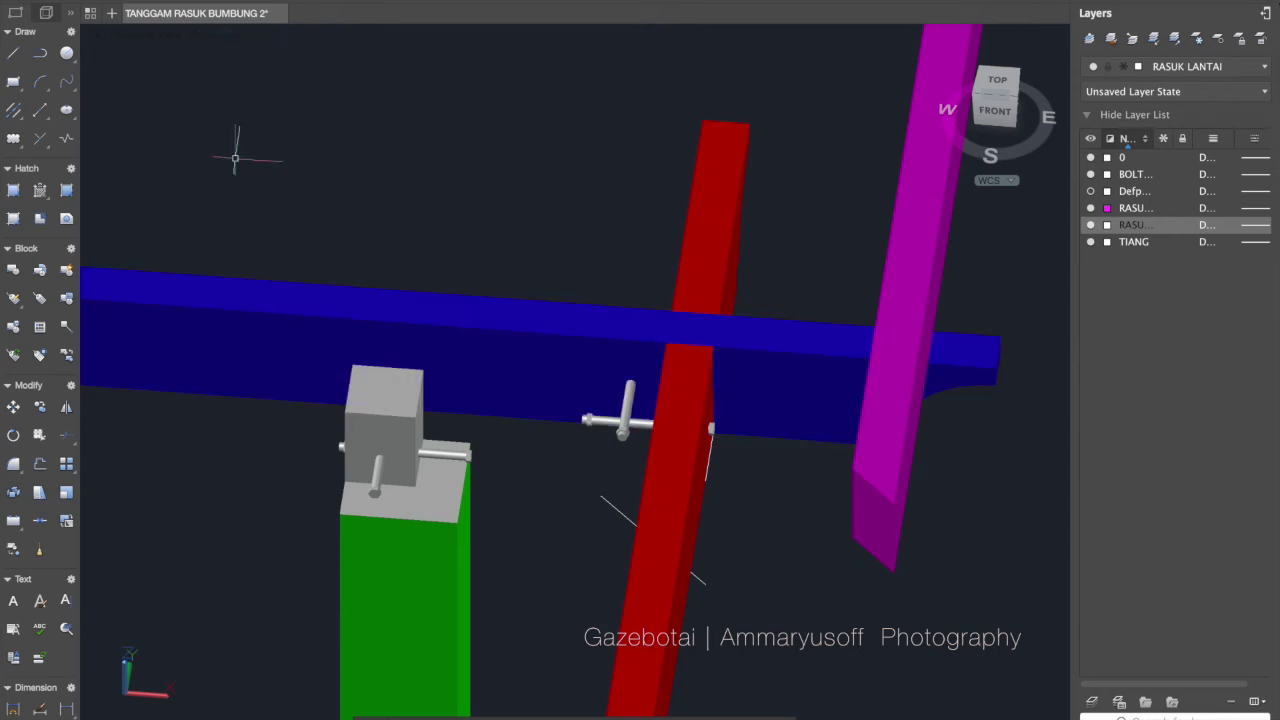
pyautogui.moveTo(235, 160)
pyautogui.keyDown('shift'); pyautogui.mouseDown(button='middle')
pyautogui.moveTo(586, 123)
pyautogui.moveTo(605, 265)
pyautogui.moveTo(630, 312)
pyautogui.mouseUp(button='middle'); pyautogui.keyUp('shift')
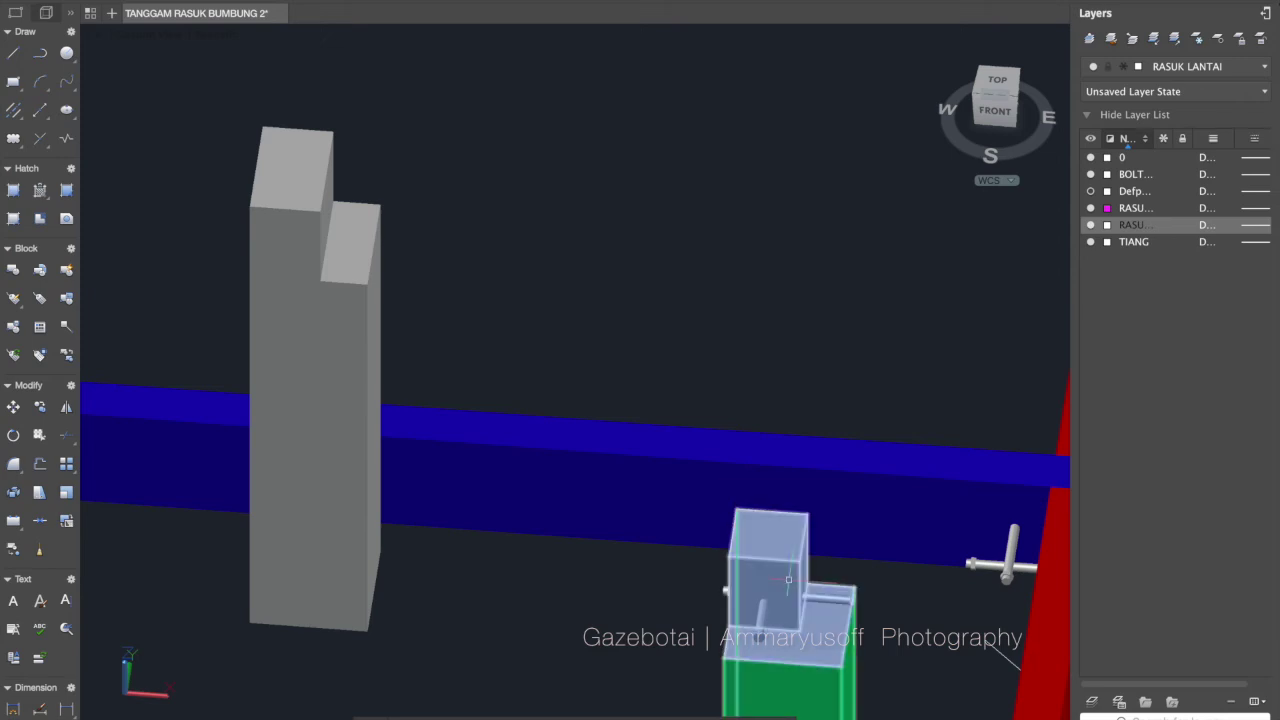
pyautogui.press('Escape')
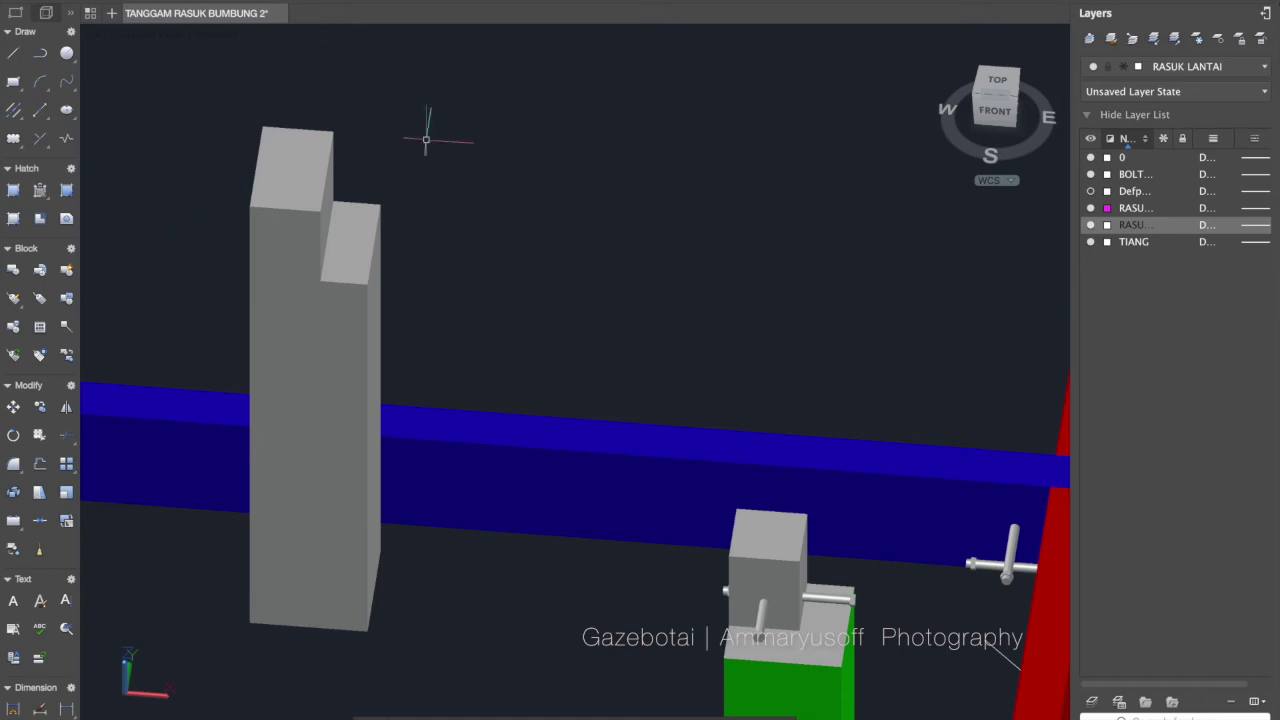
# Restore the 2D Wireframe visual style and show the floor frame and posts in the home isometric view
pyautogui.click(233, 36)
pyautogui.click(321, 77)
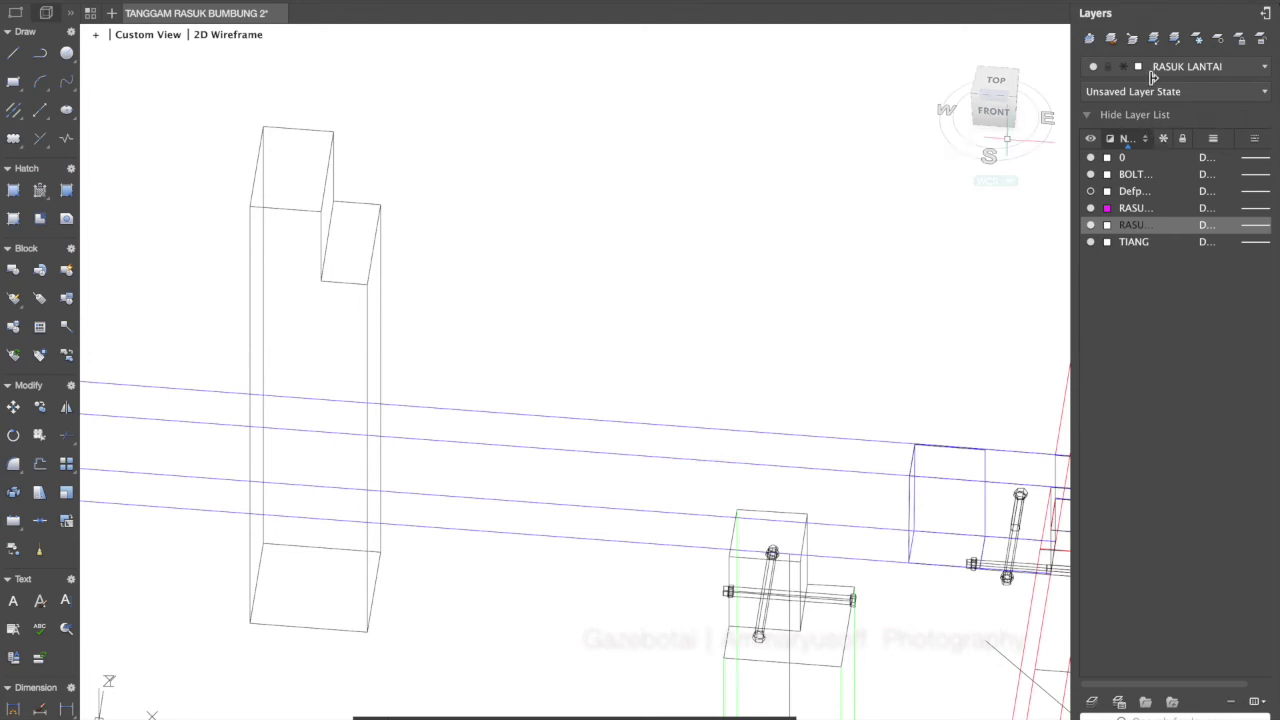
pyautogui.click(940, 41)
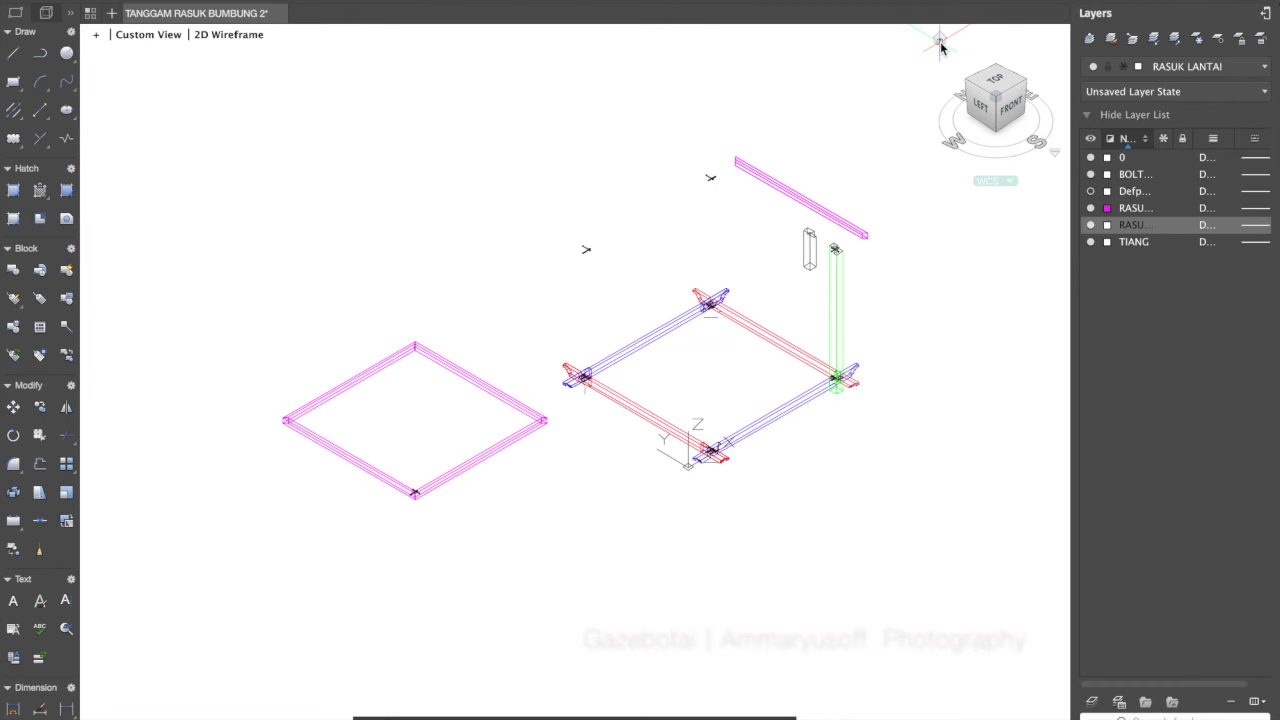
pyautogui.scroll(2, 843, 215)
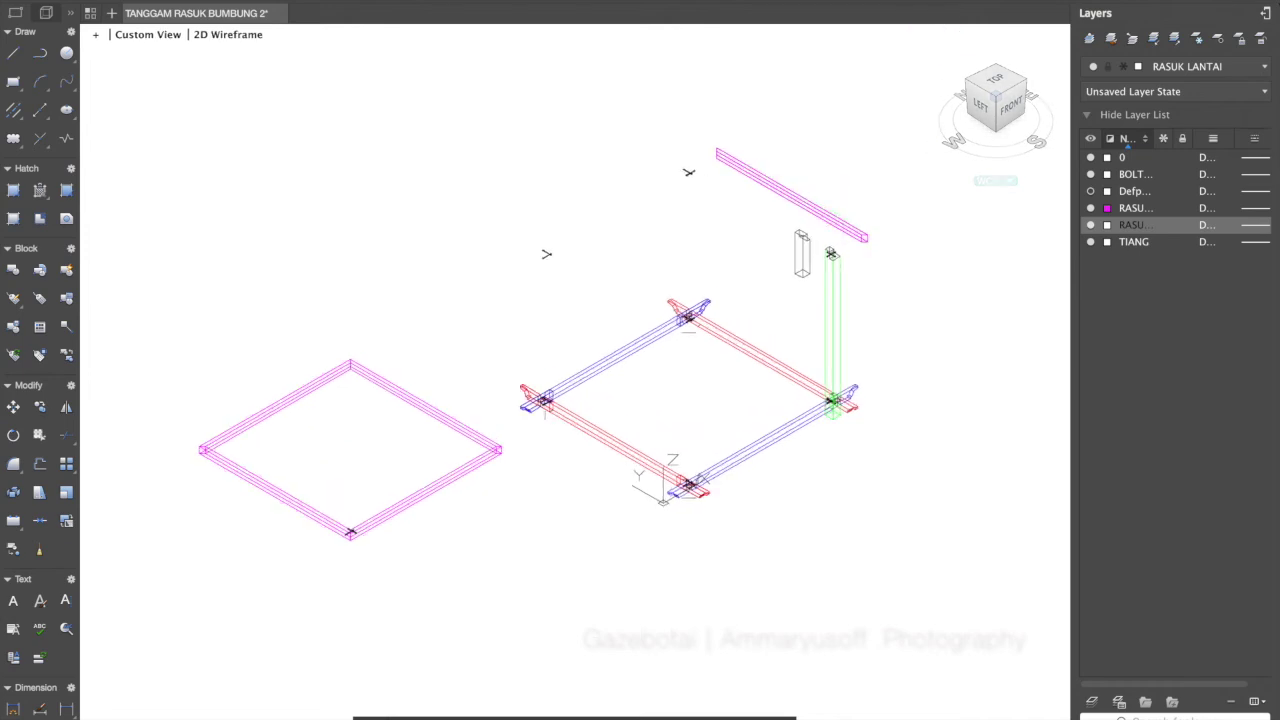
pyautogui.scroll(3, 842, 216)
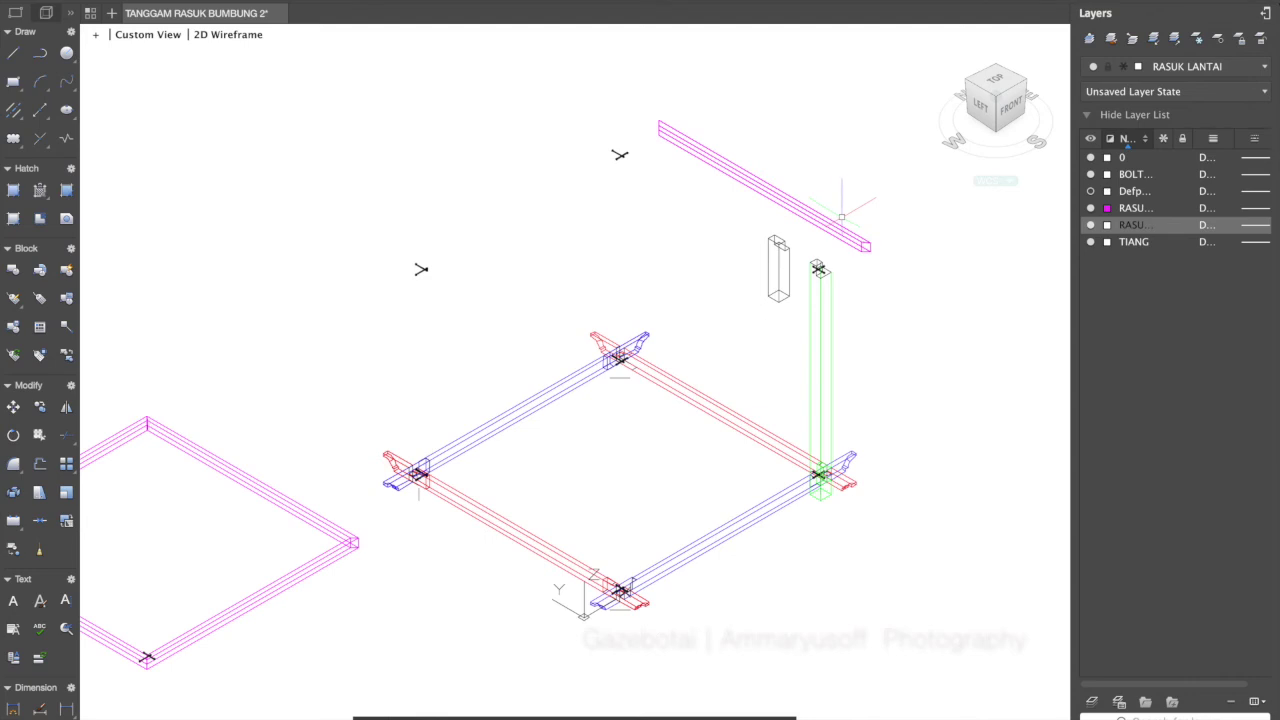
pyautogui.scroll(2, 842, 216)
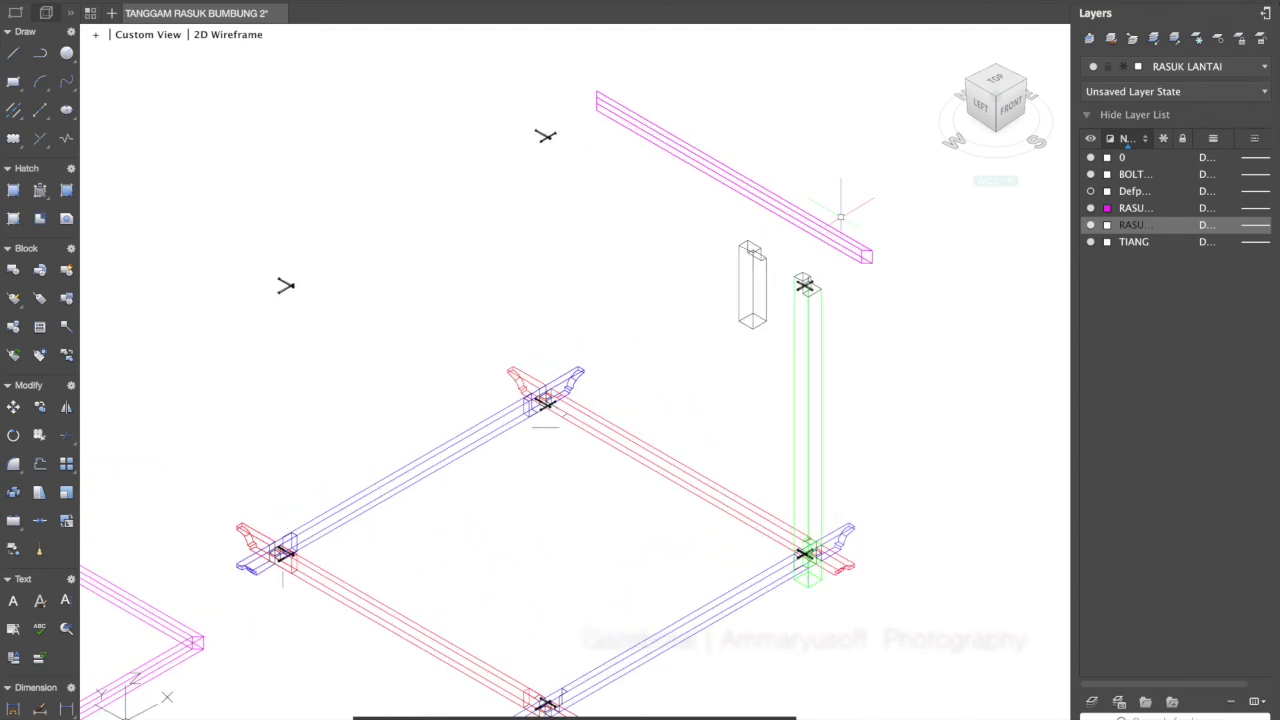
# Erase the detached notched post section and the loose magenta beam above the green post
pyautogui.press('Return')
pyautogui.click(755, 276)
pyautogui.press('Return')
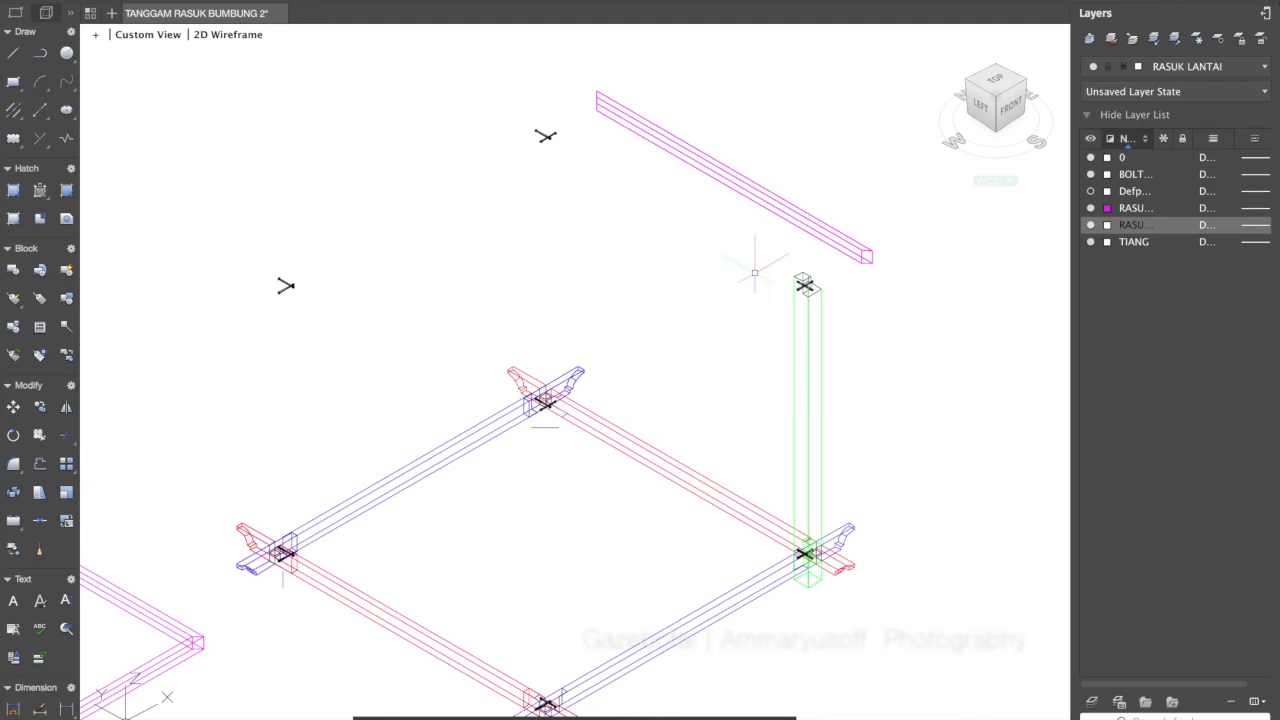
pyautogui.click(797, 220)
pyautogui.press('Escape')
pyautogui.click(809, 217)
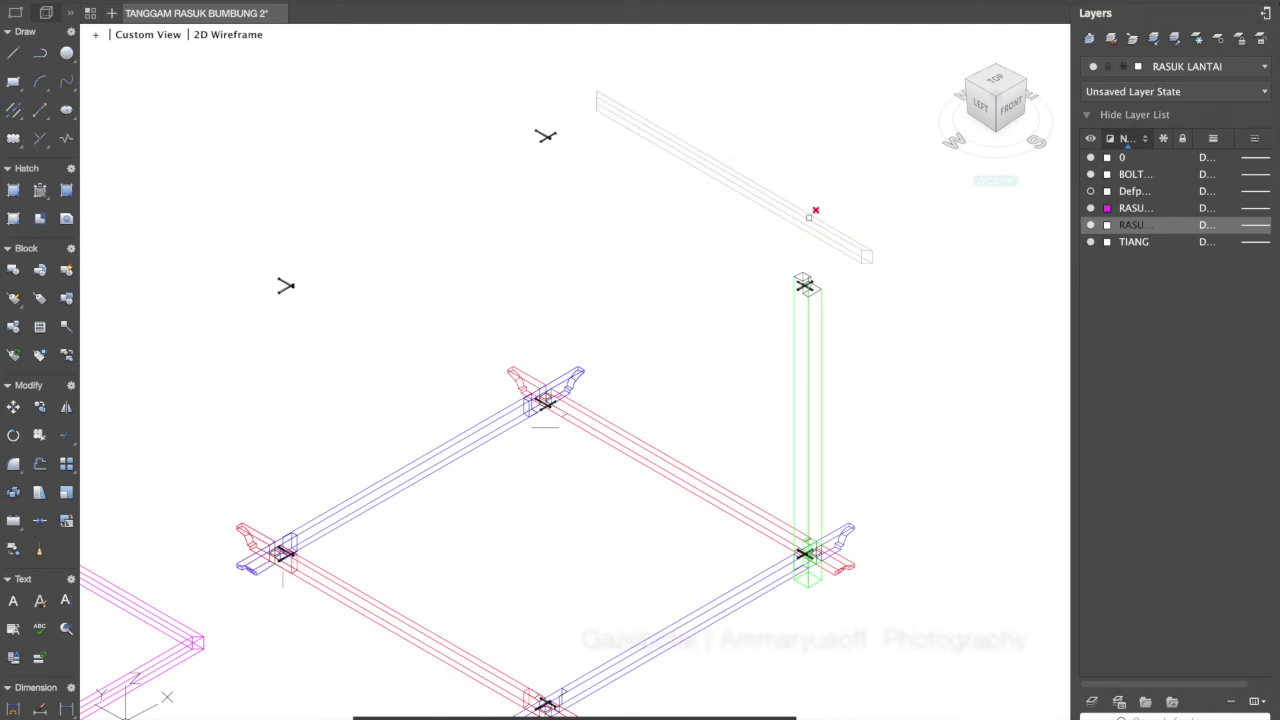
pyautogui.press('Escape')
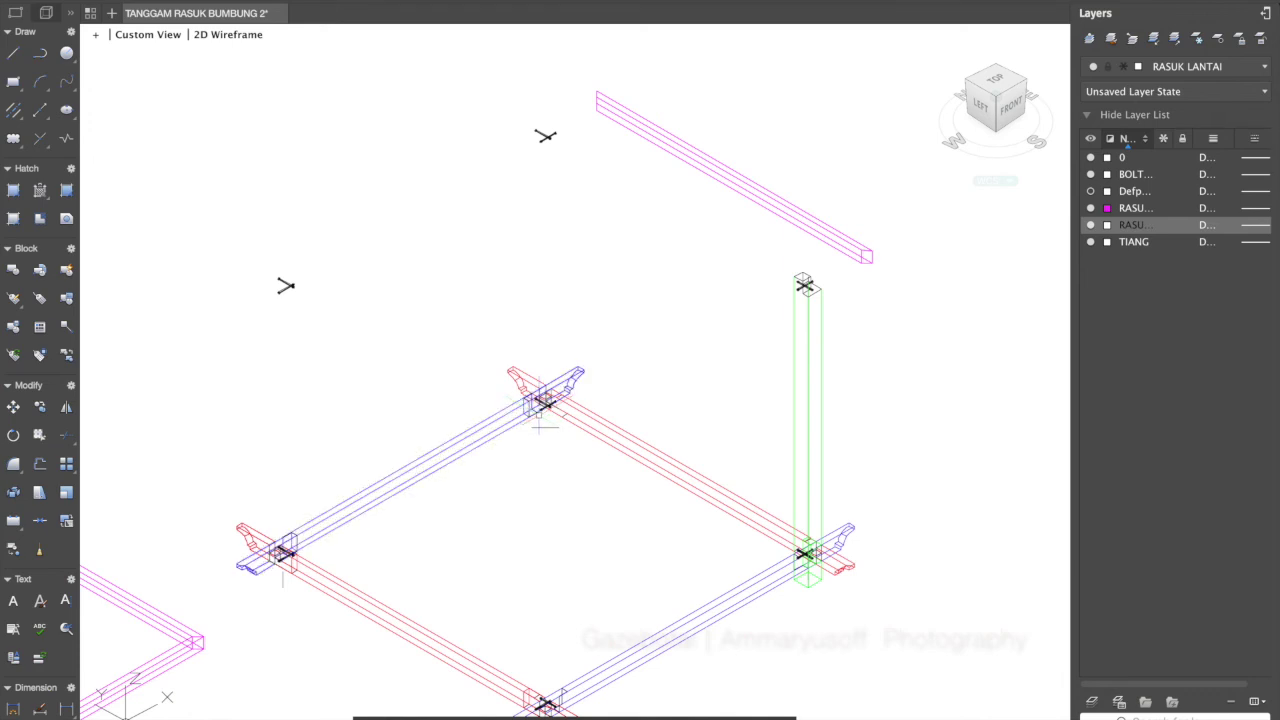
pyautogui.moveTo(540, 425); pyautogui.dragTo(521, 354, button='middle')
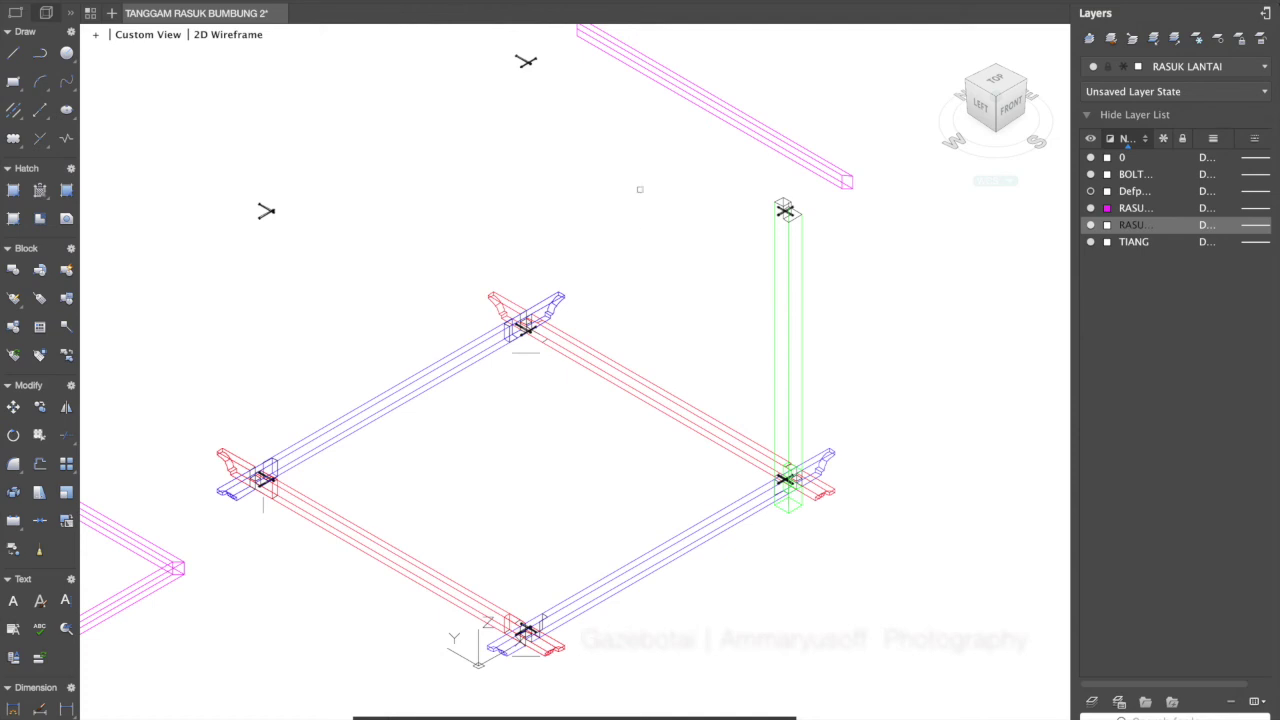
pyautogui.click(710, 109)
pyautogui.press('Delete')
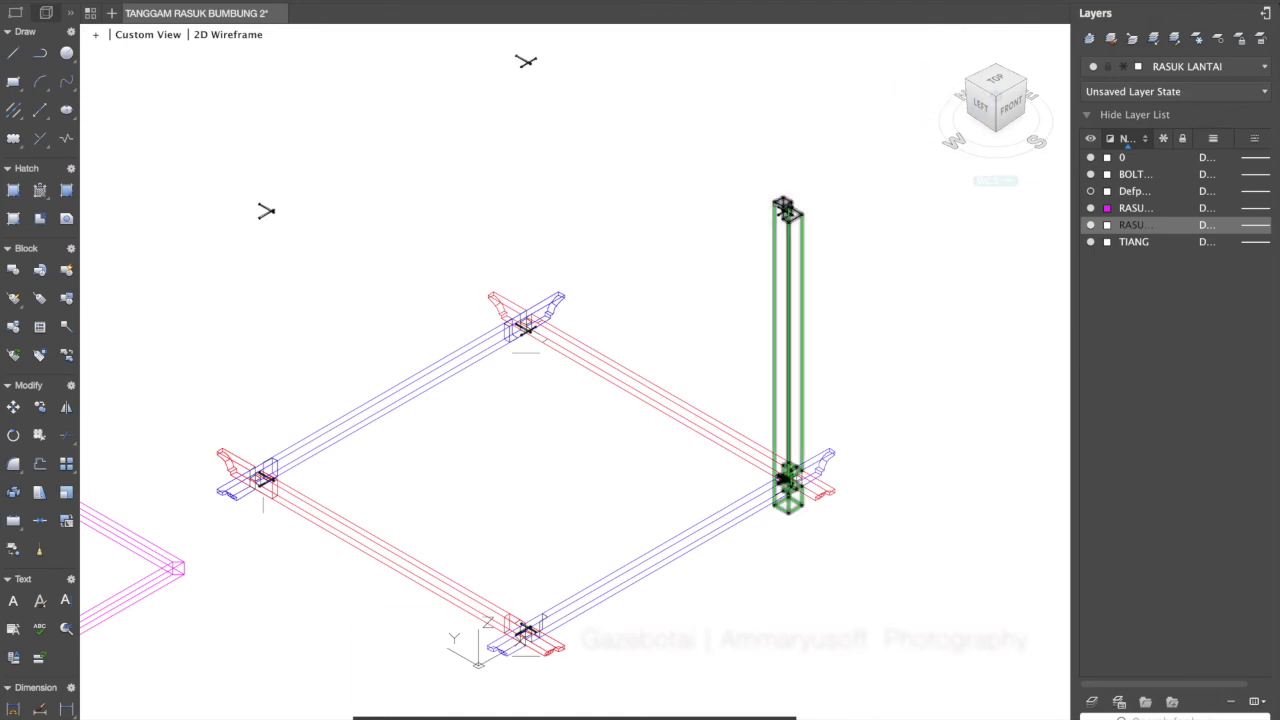
# Mirror the green post across a 270° line through the middle of the adjoining blue beam, keeping the original post
pyautogui.click(778, 192)
pyautogui.moveTo(747, 234)
pyautogui.mouseDown()
pyautogui.moveTo(703, 181)
pyautogui.moveTo(710, 158)
pyautogui.mouseUp()
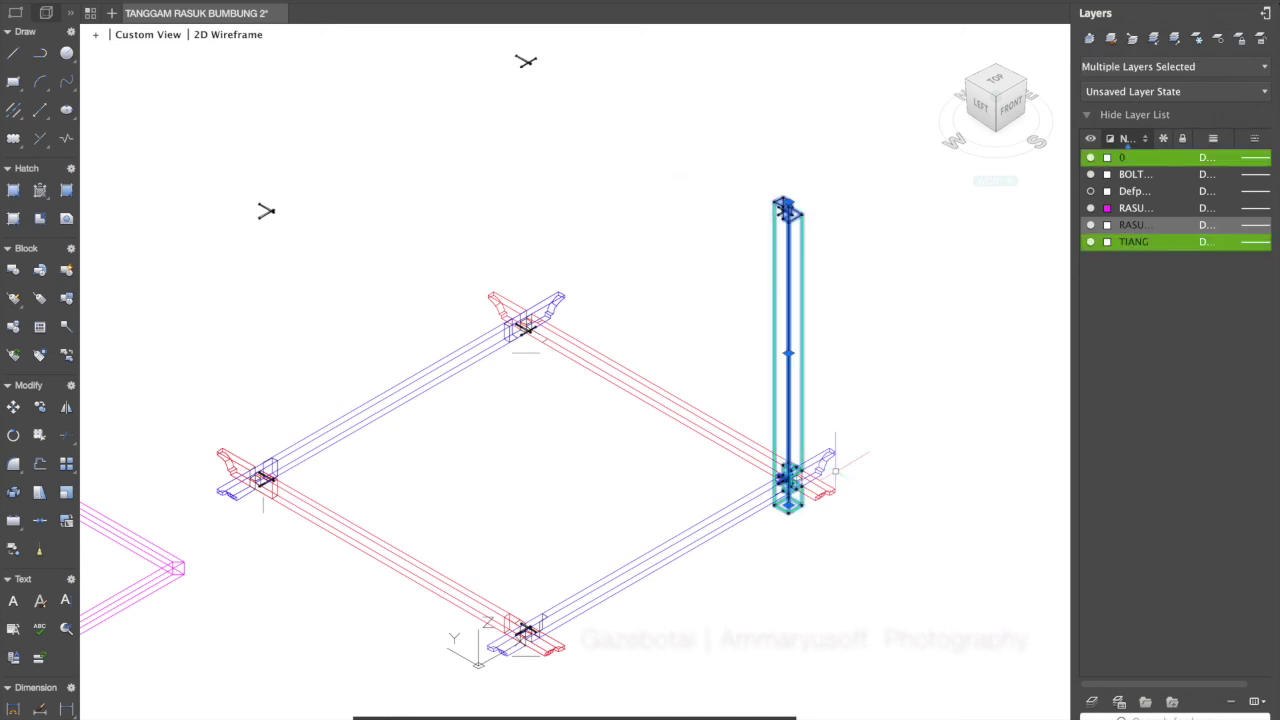
pyautogui.press('Escape')
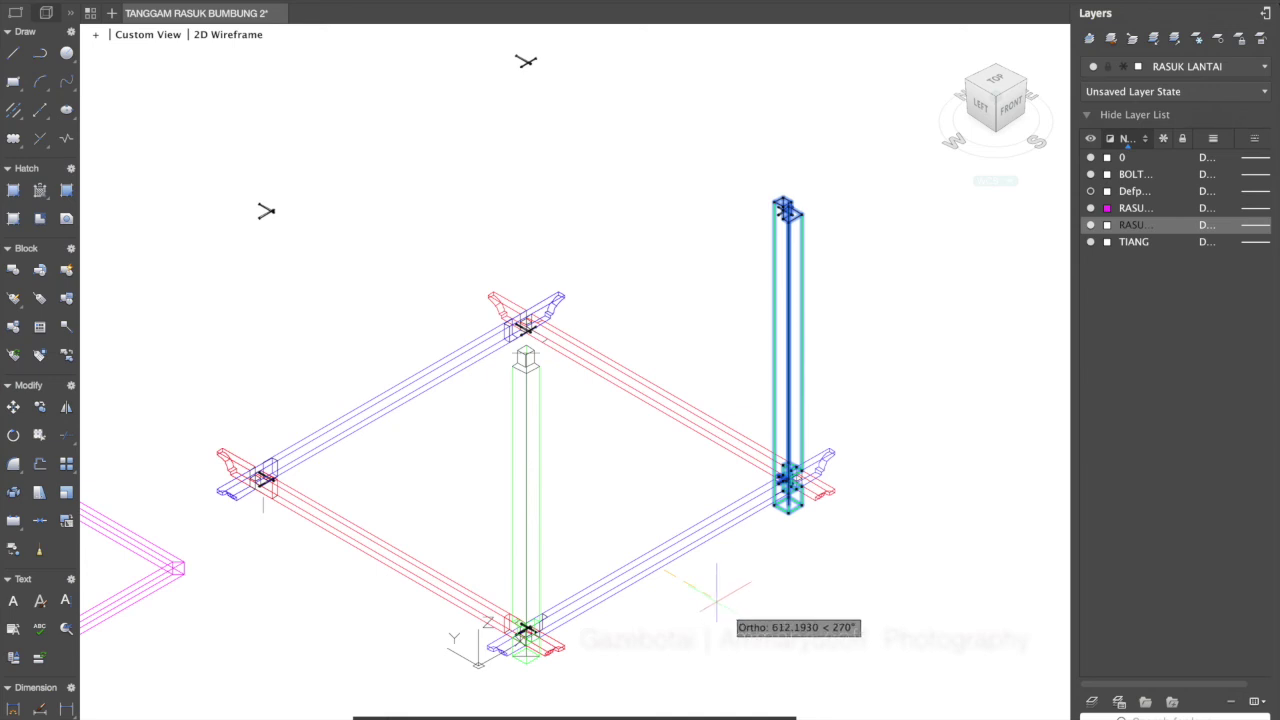
pyautogui.press('Escape')
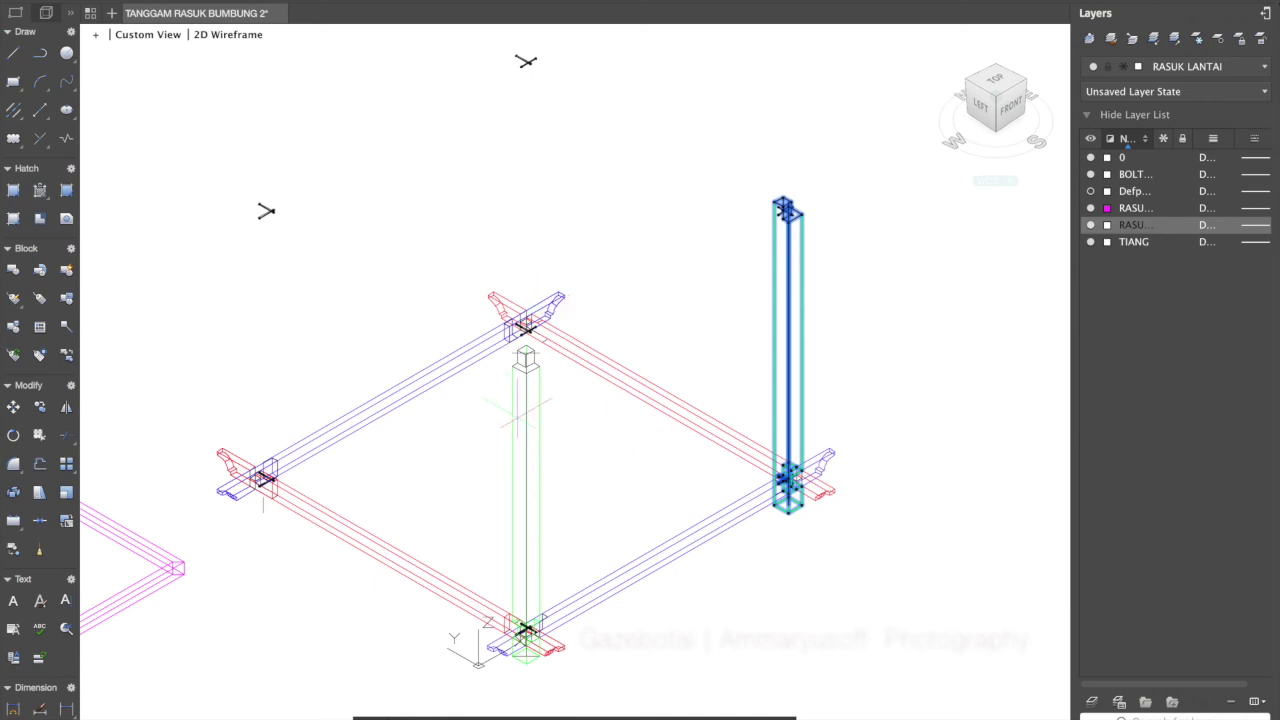
pyautogui.press('Escape')
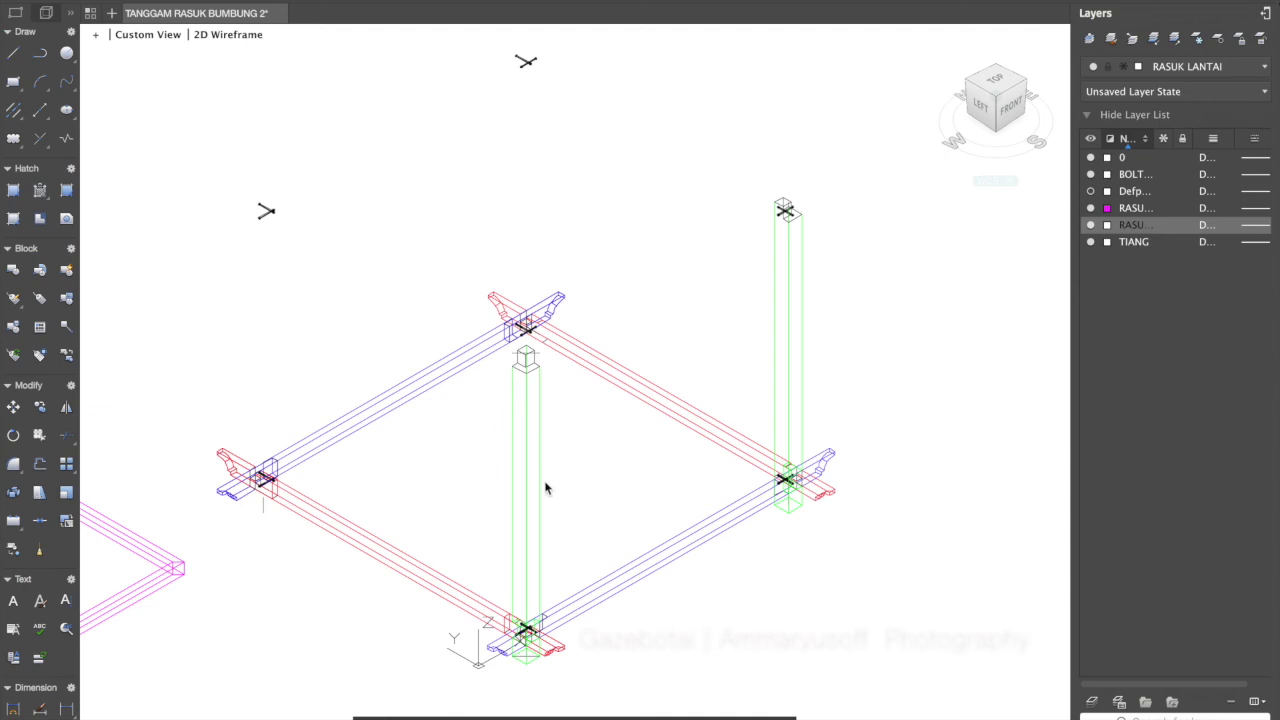
# Try to mirror both green posts together across a 0° line through the midpoint of the red beam adjoining the second post
pyautogui.press('Return')
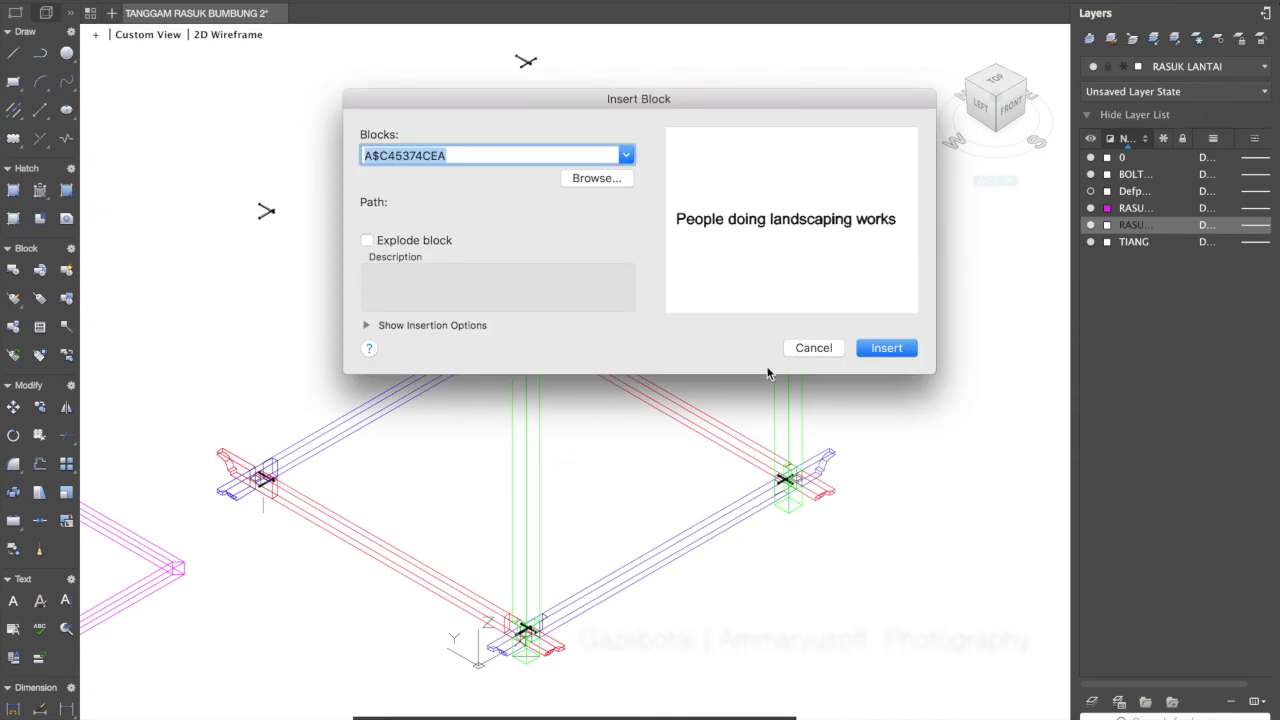
pyautogui.click(808, 350)
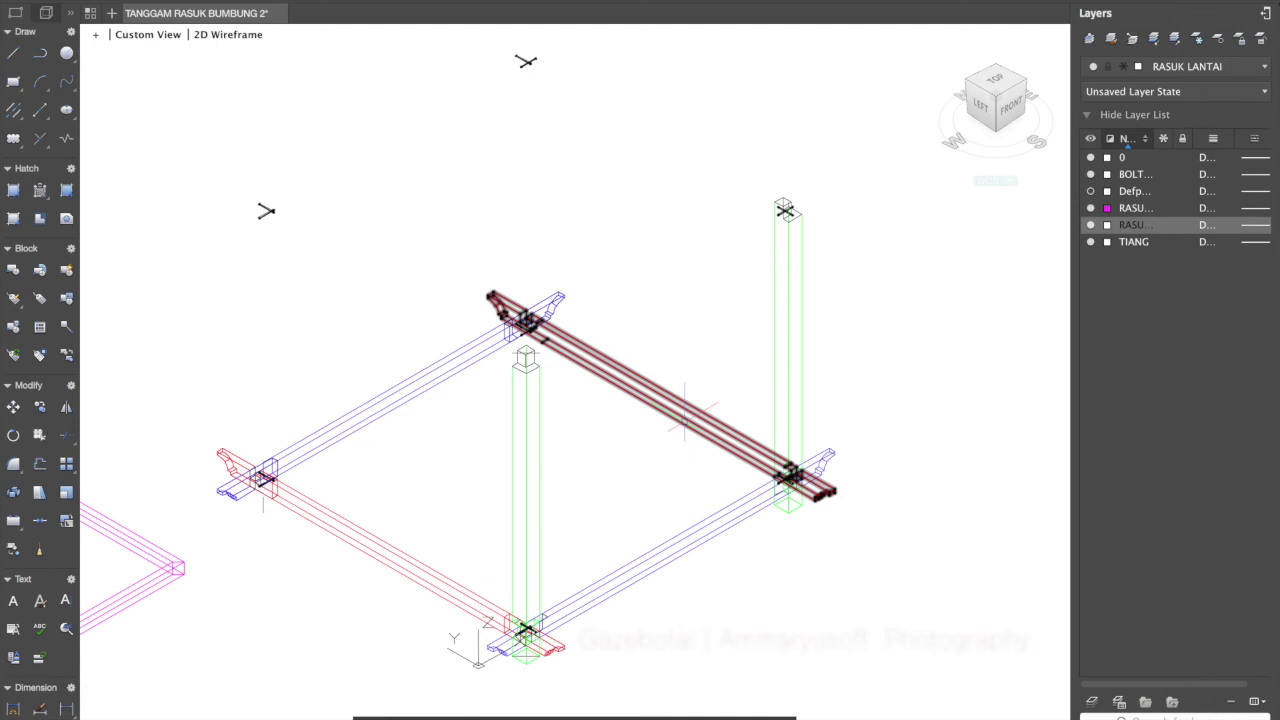
pyautogui.write('mi')
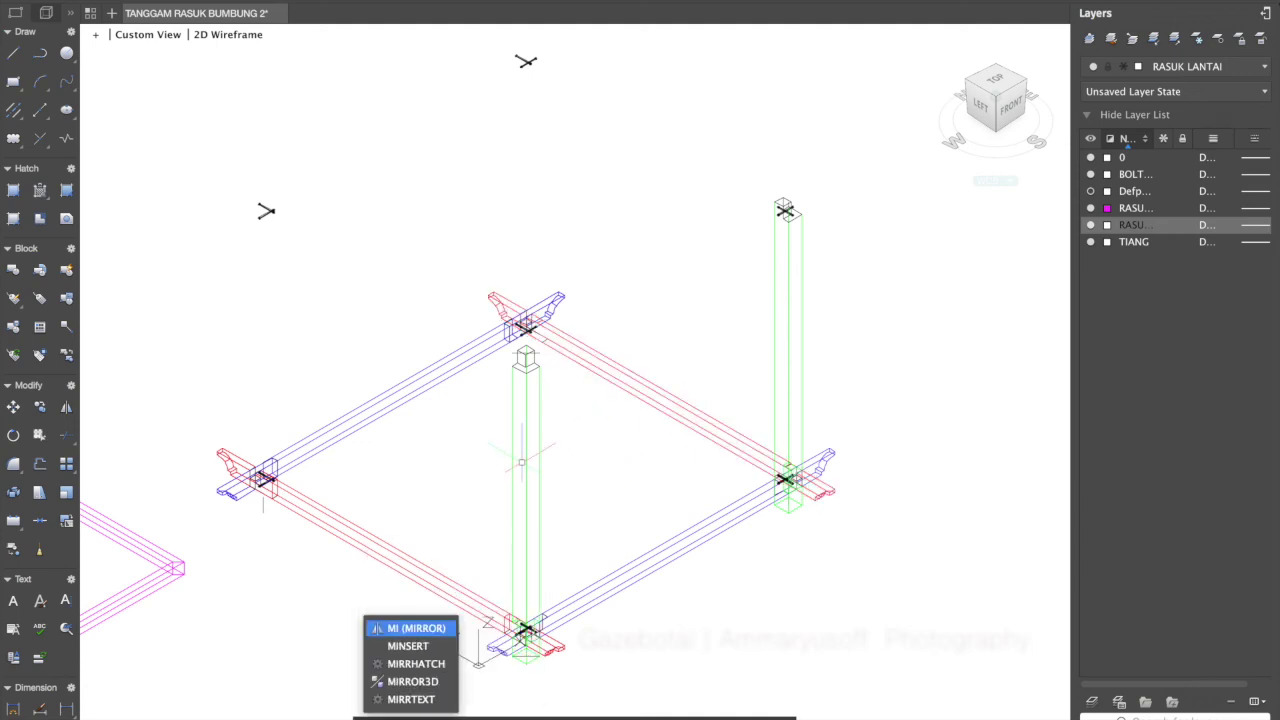
pyautogui.click(423, 636)
pyautogui.click(540, 508)
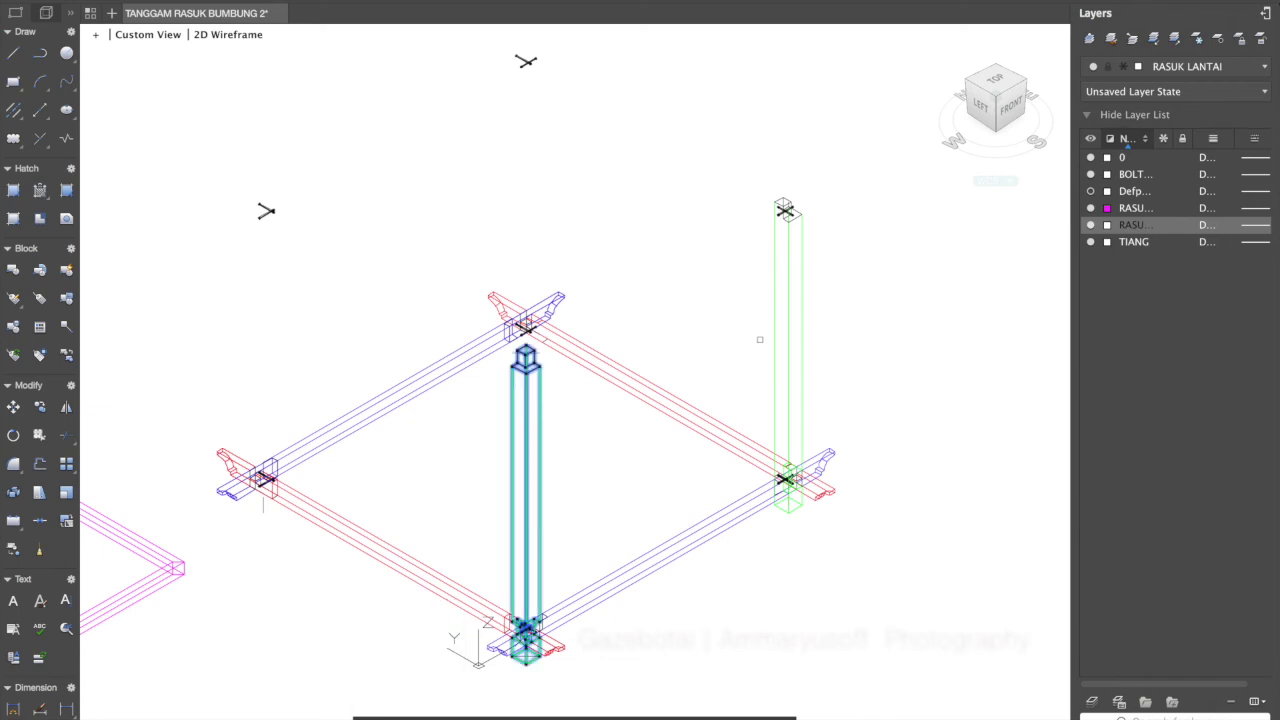
pyautogui.click(776, 347)
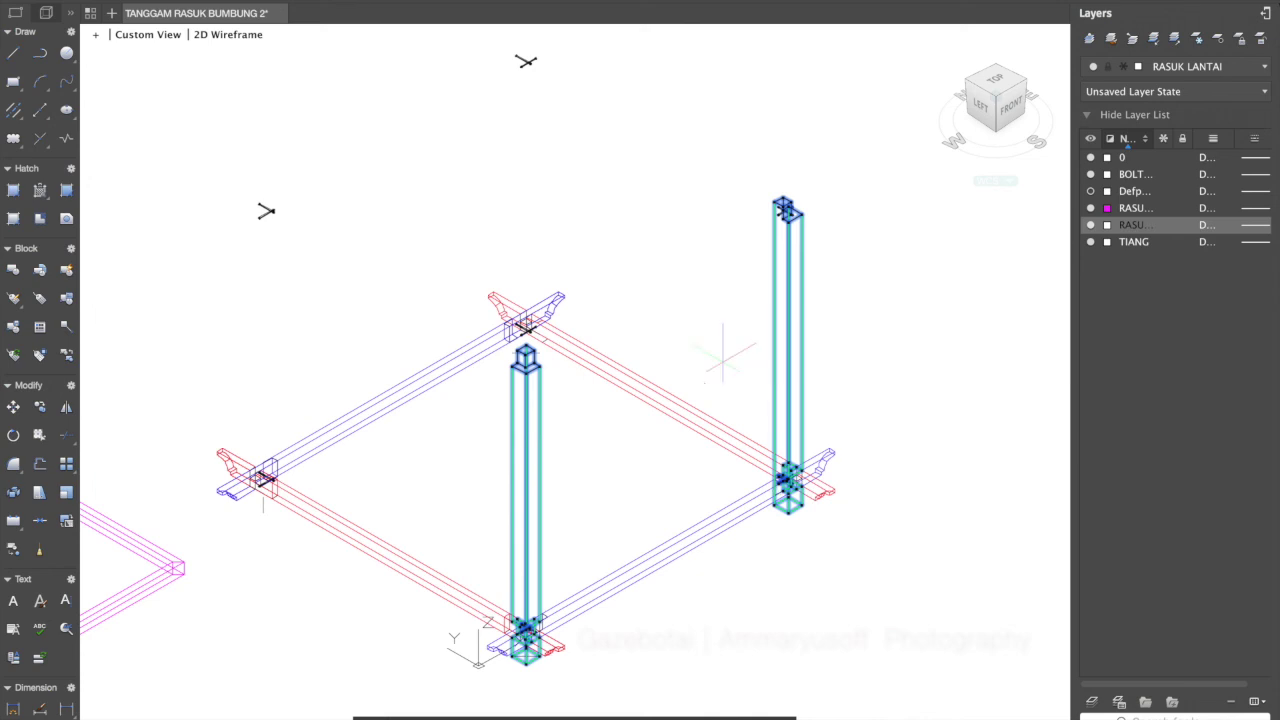
pyautogui.click(658, 413)
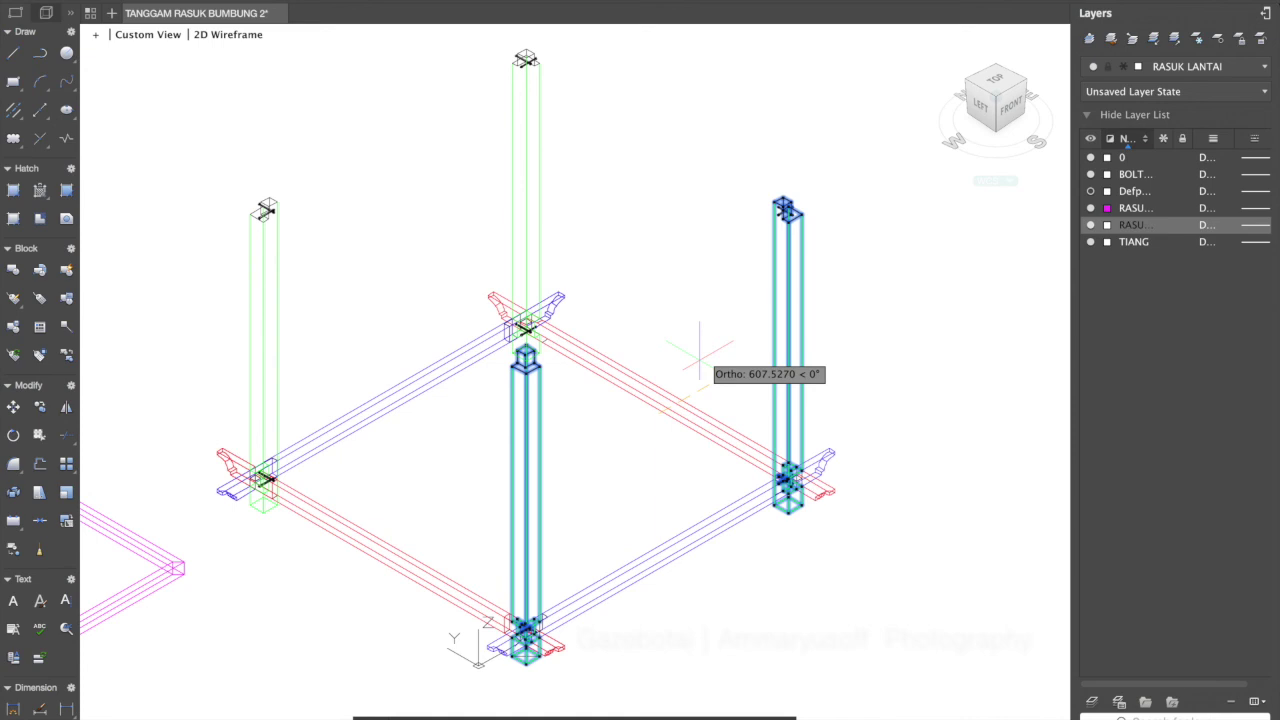
pyautogui.click(716, 353)
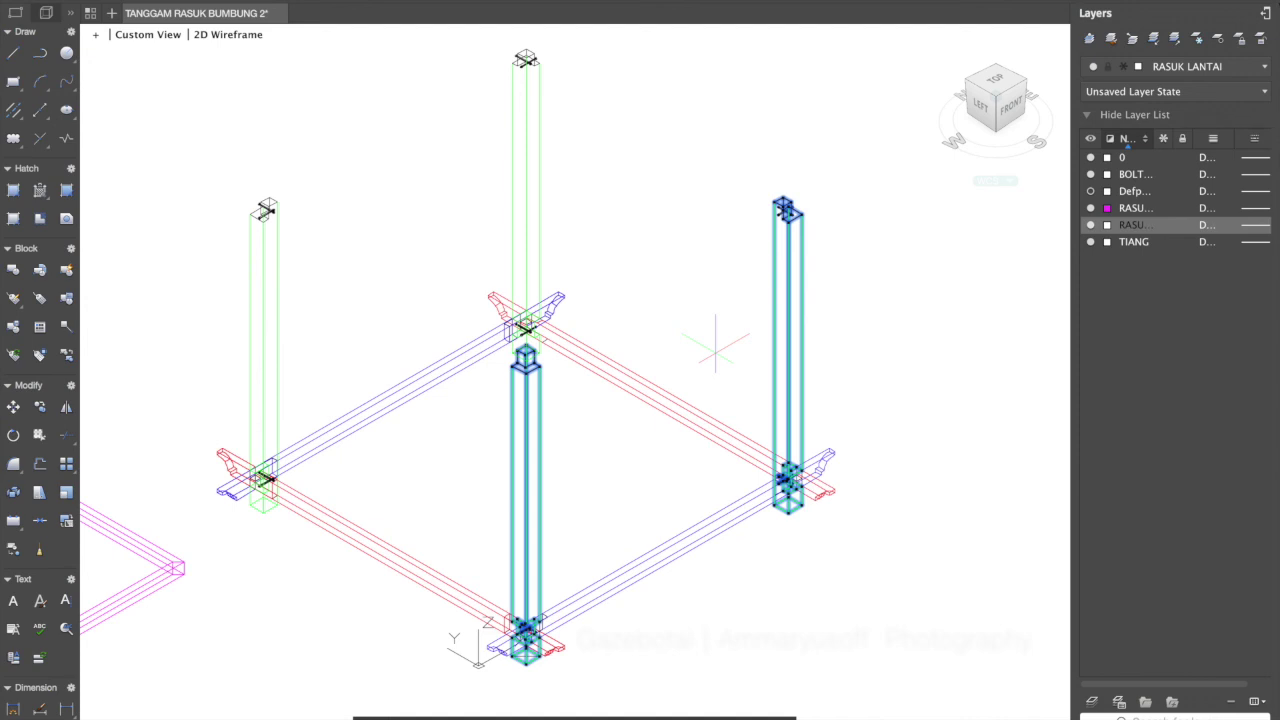
# Check the posts on the floor frame in the Realistic visual style, and restore the 2D Wireframe style
pyautogui.click(212, 39)
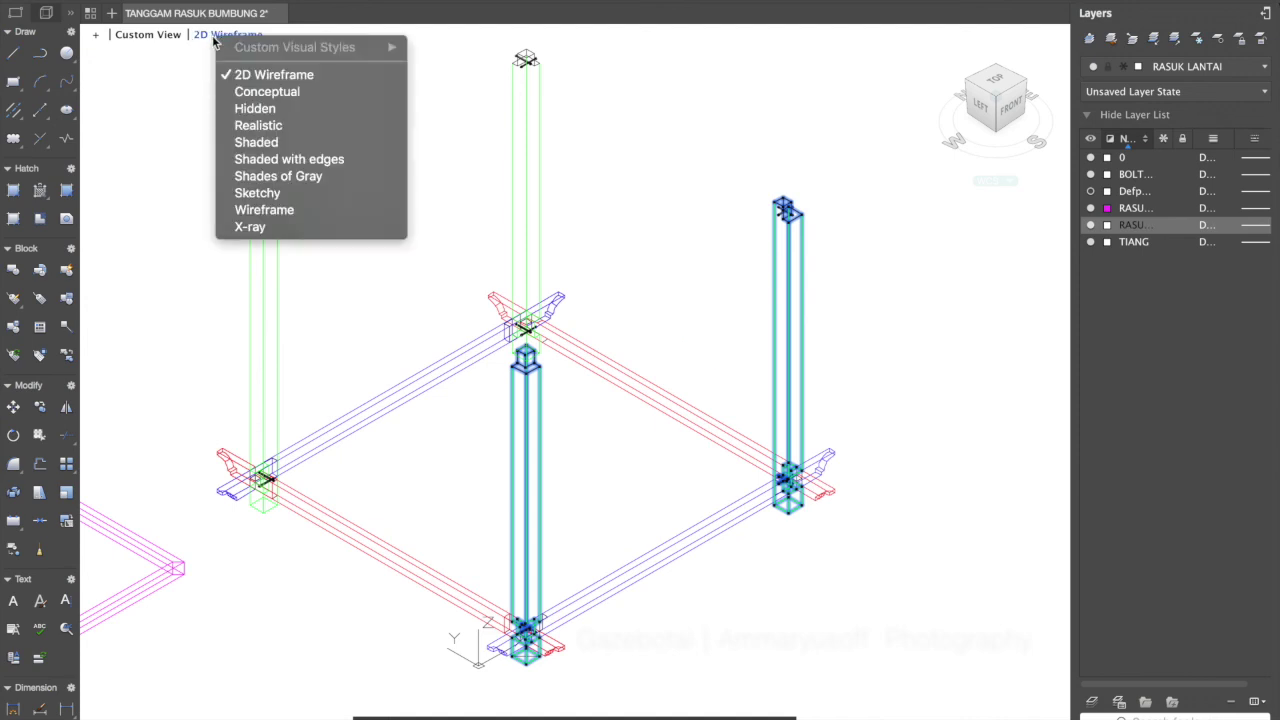
pyautogui.click(245, 126)
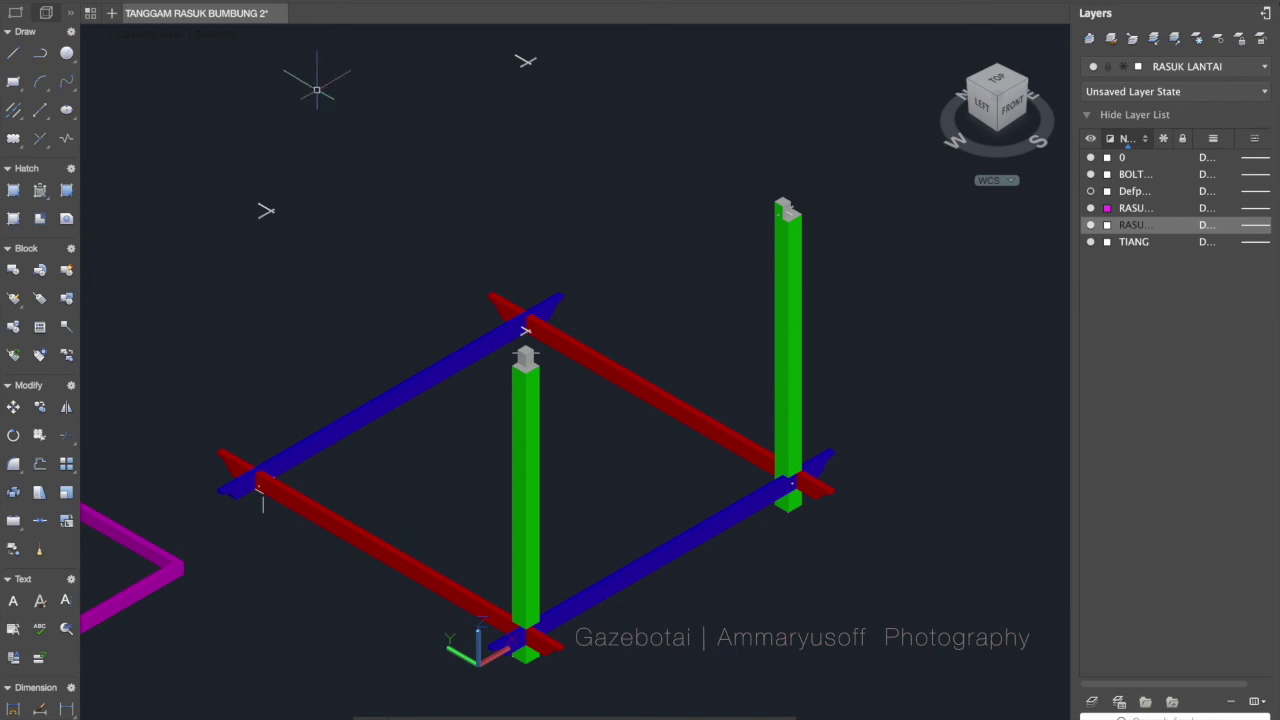
pyautogui.click(211, 39)
pyautogui.click(246, 75)
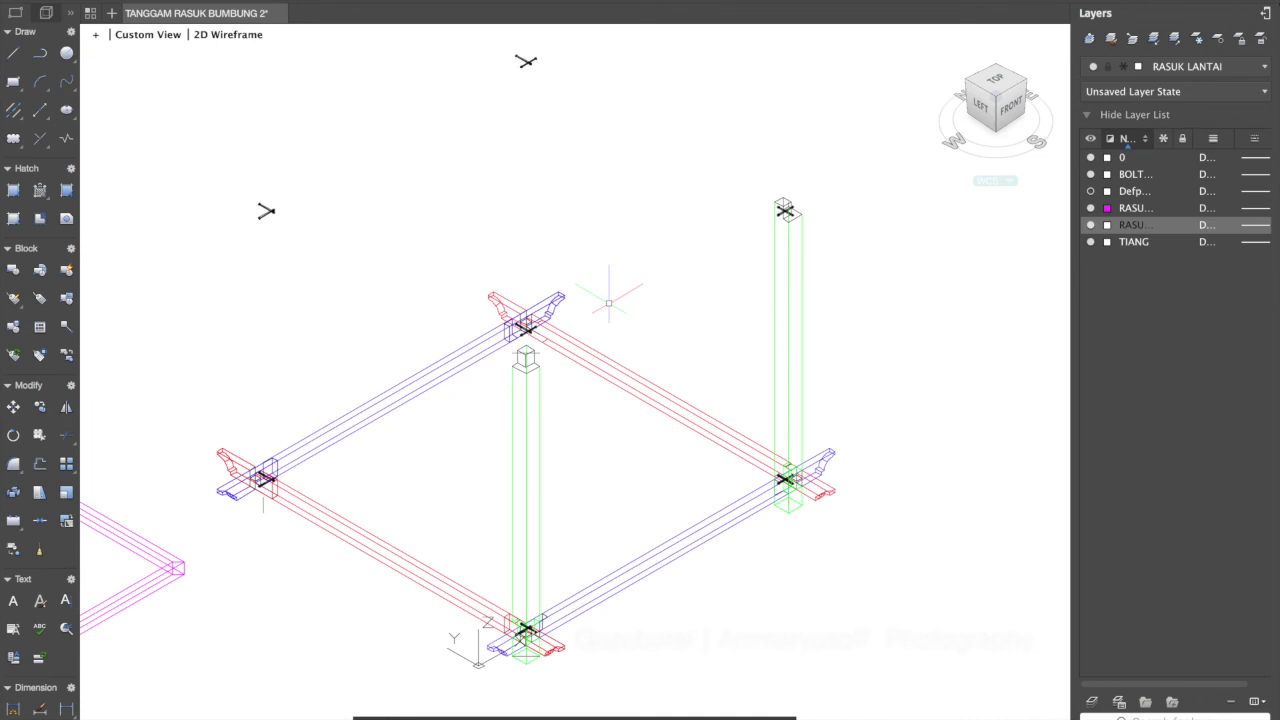
# Mirror both green posts to the two opposite corners across a 0° line through the adjoining red beam's midpoint, keeping the originals
pyautogui.write('mi')
pyautogui.press('Return')
pyautogui.click(541, 422)
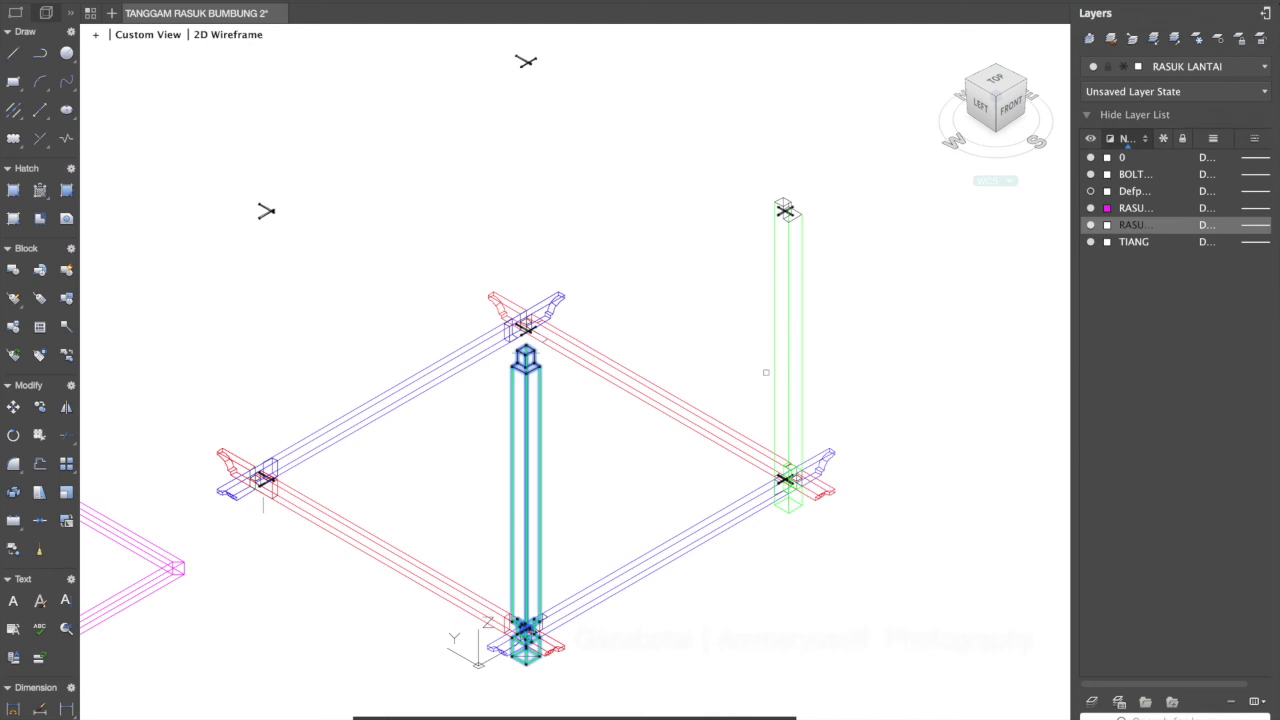
pyautogui.click(772, 345)
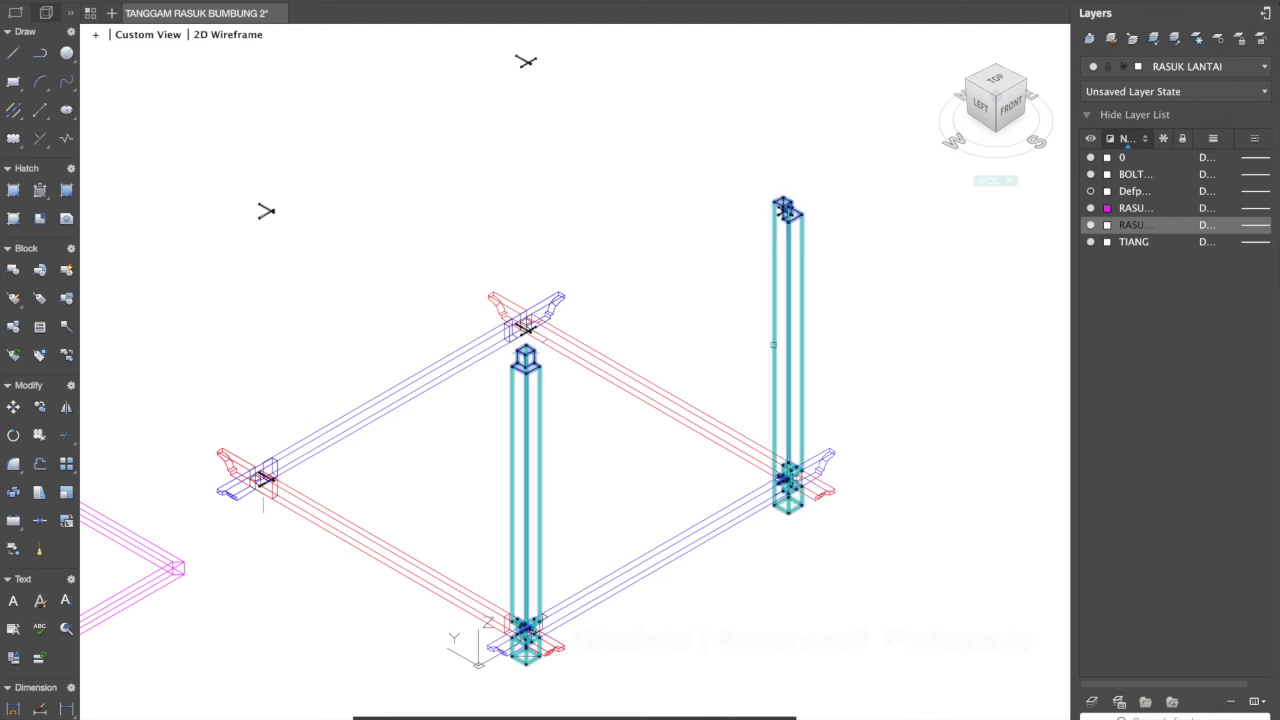
pyautogui.press('Return')
pyautogui.click(650, 412)
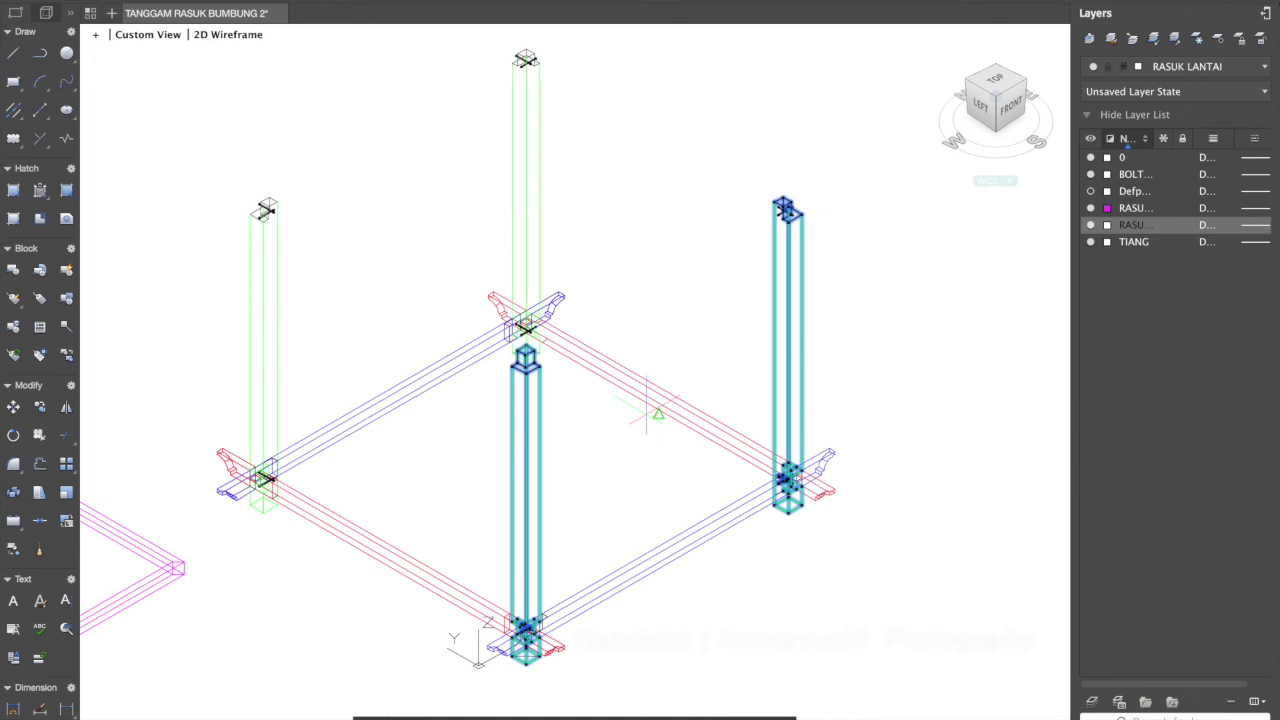
pyautogui.click(739, 350)
pyautogui.press('Escape')
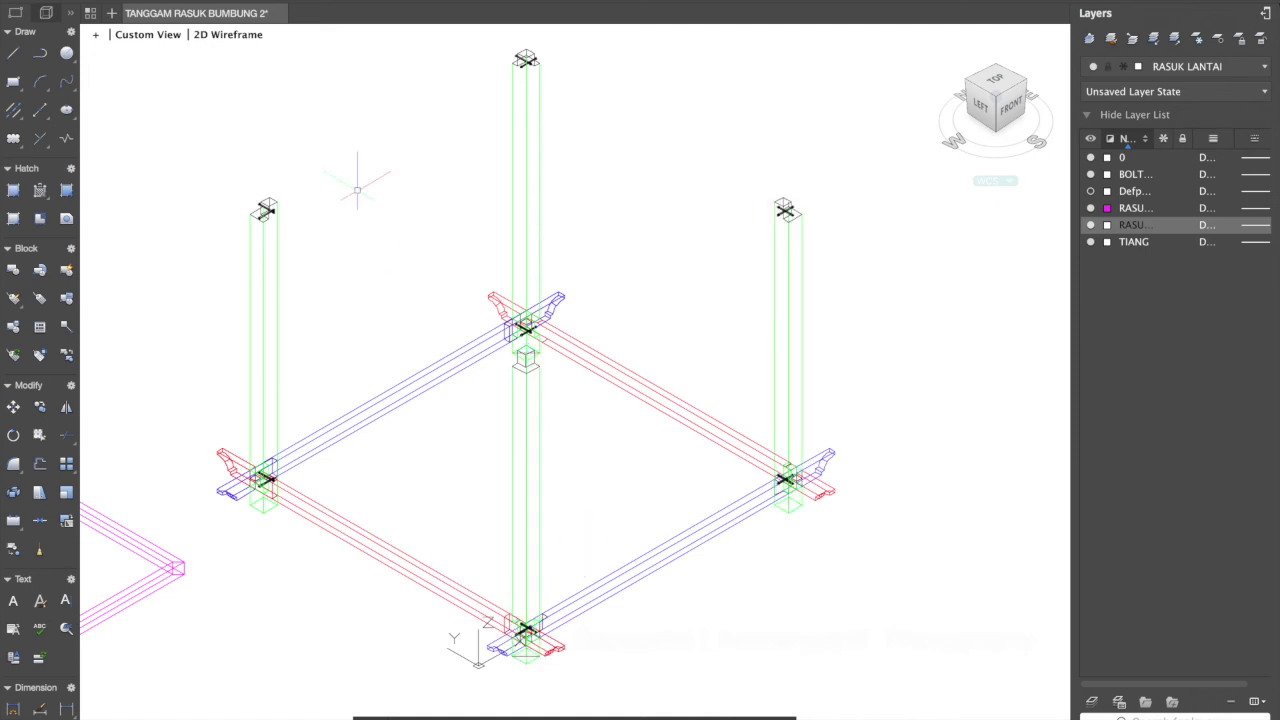
# Show the four-post frame and the magenta roof-beam frame together at the drawing extents in the Realistic visual style
pyautogui.click(233, 38)
pyautogui.click(280, 125)
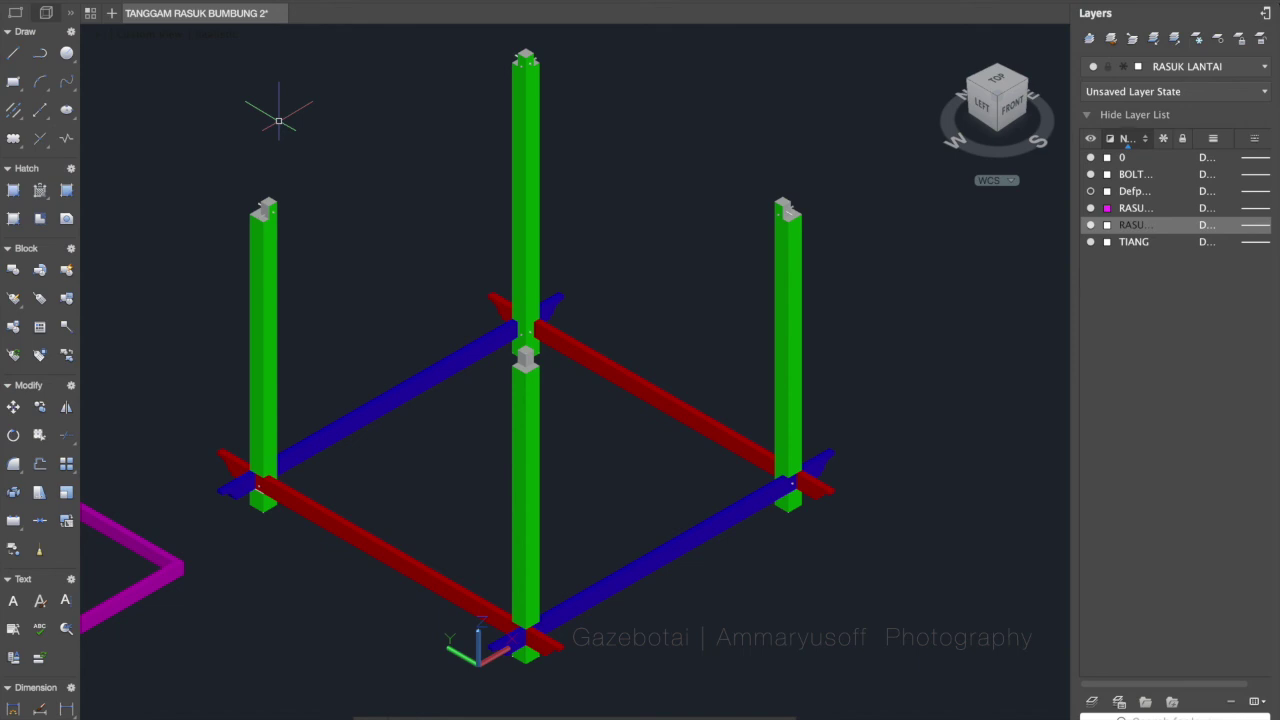
pyautogui.write('z')
pyautogui.press('Return')
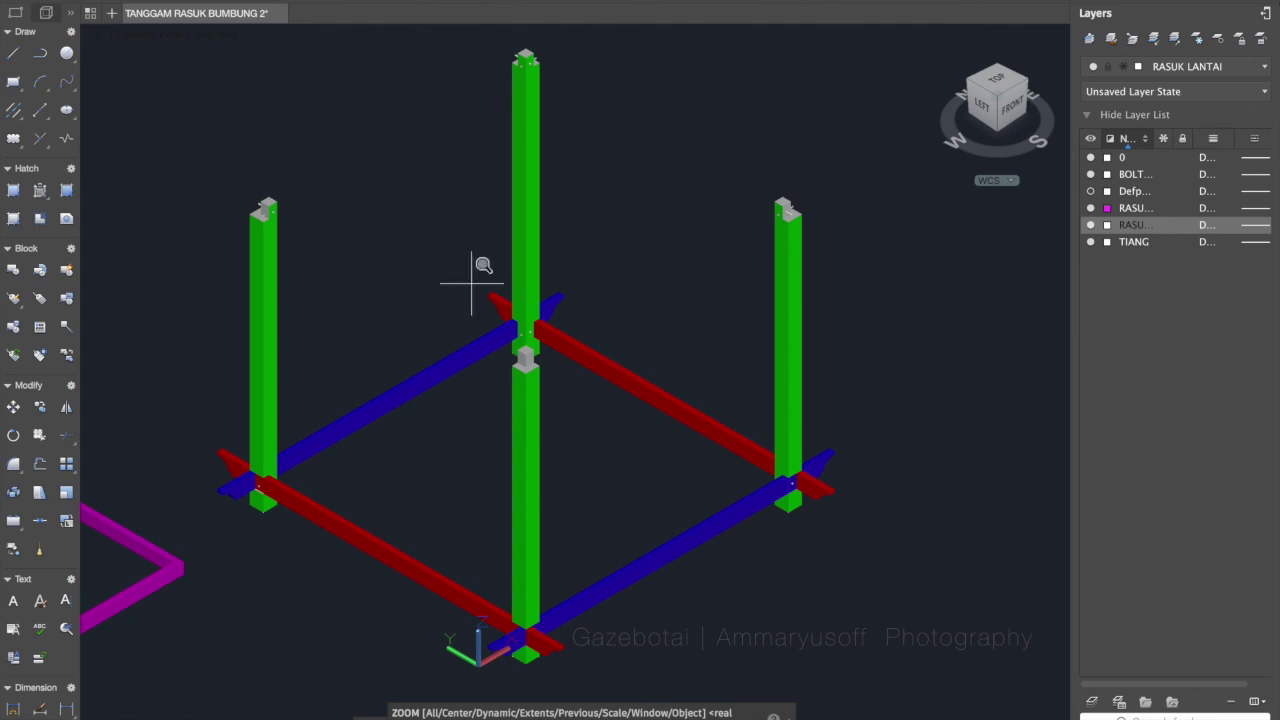
pyautogui.write('e')
pyautogui.press('Return')
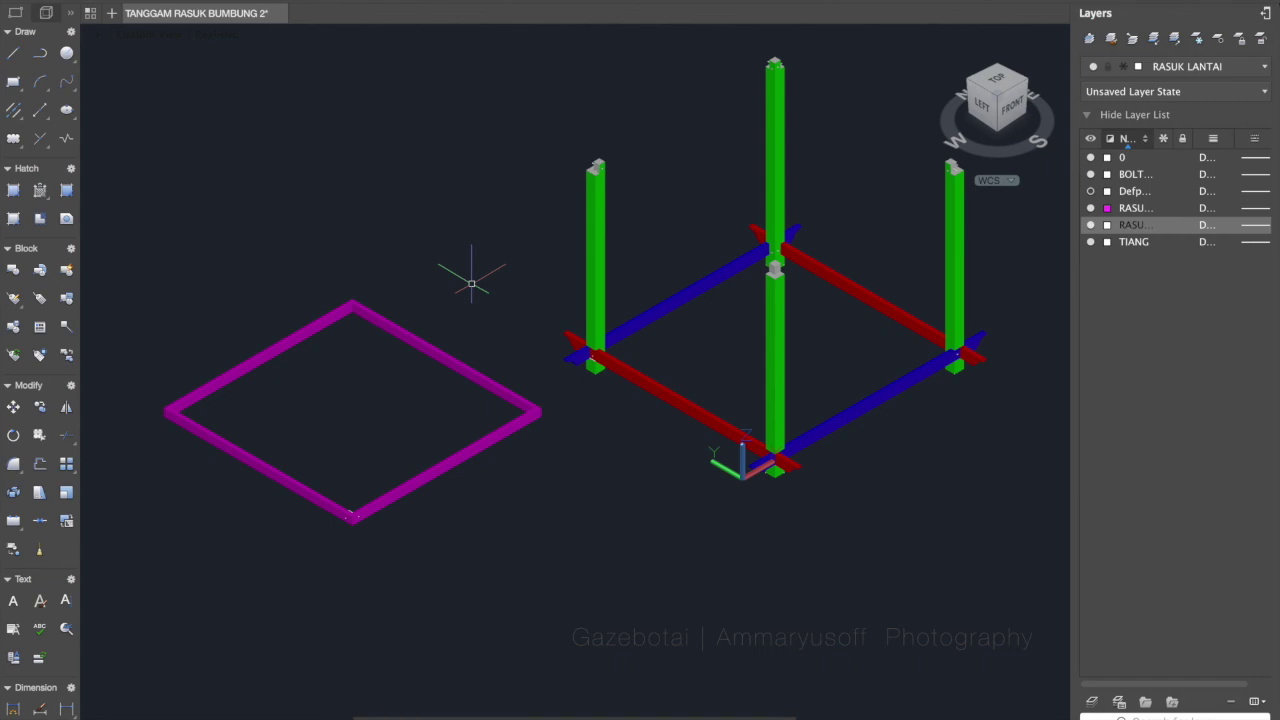